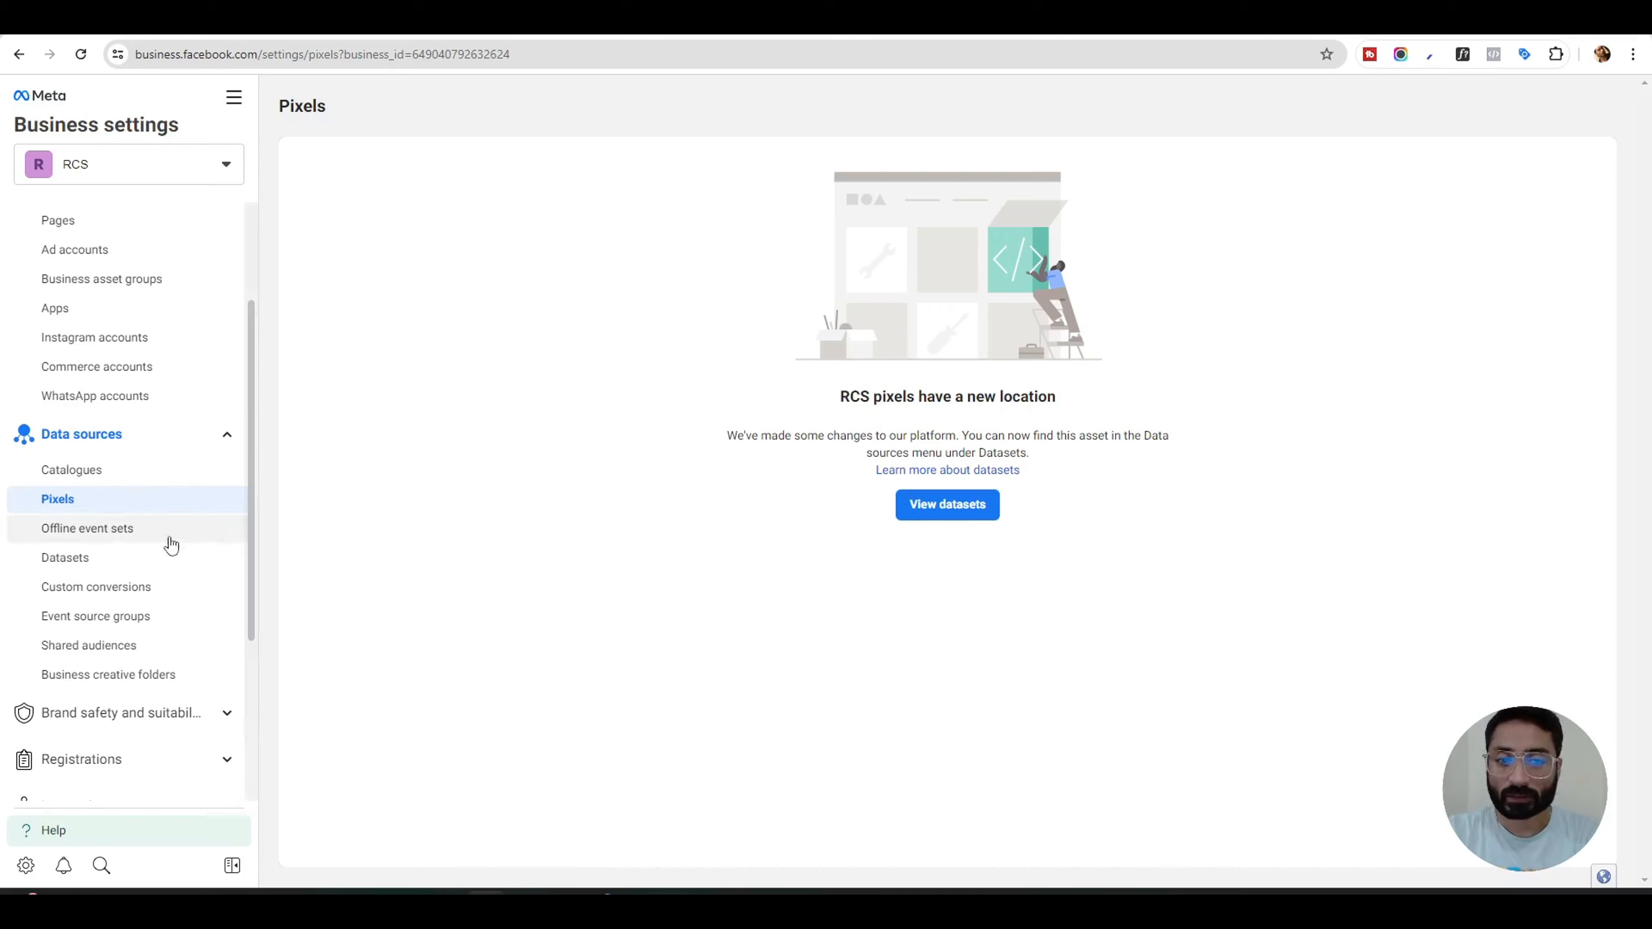
Step: Create a new dataset named RCS2 in the RCS business's Datasets section
click(83, 565)
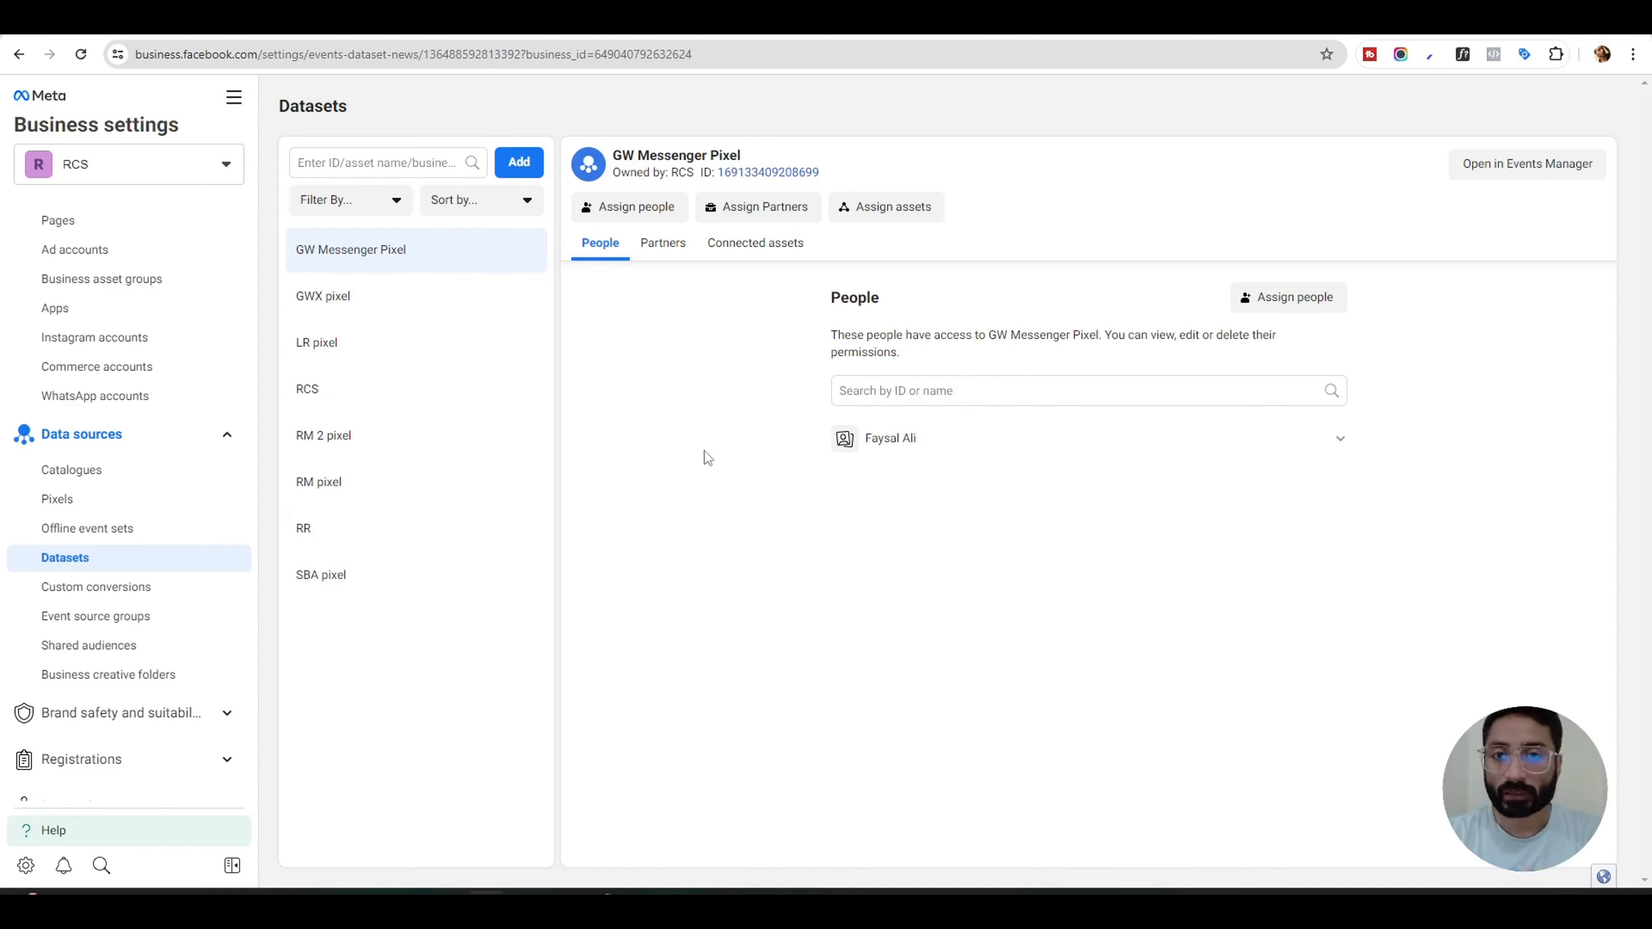
click(519, 162)
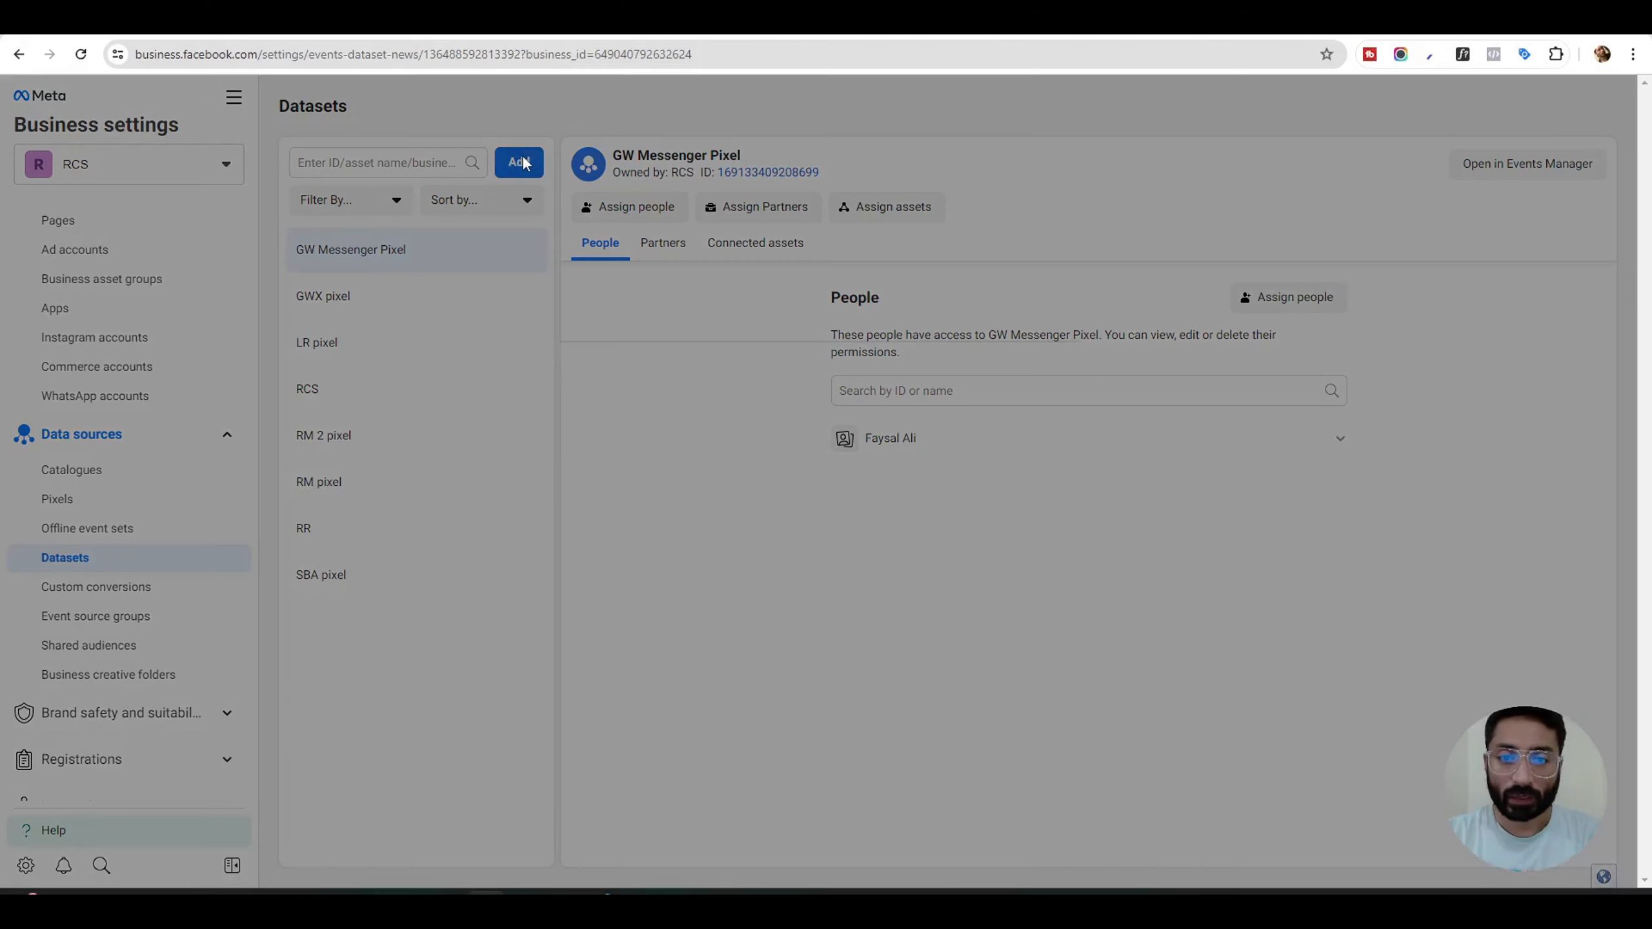
click(826, 464)
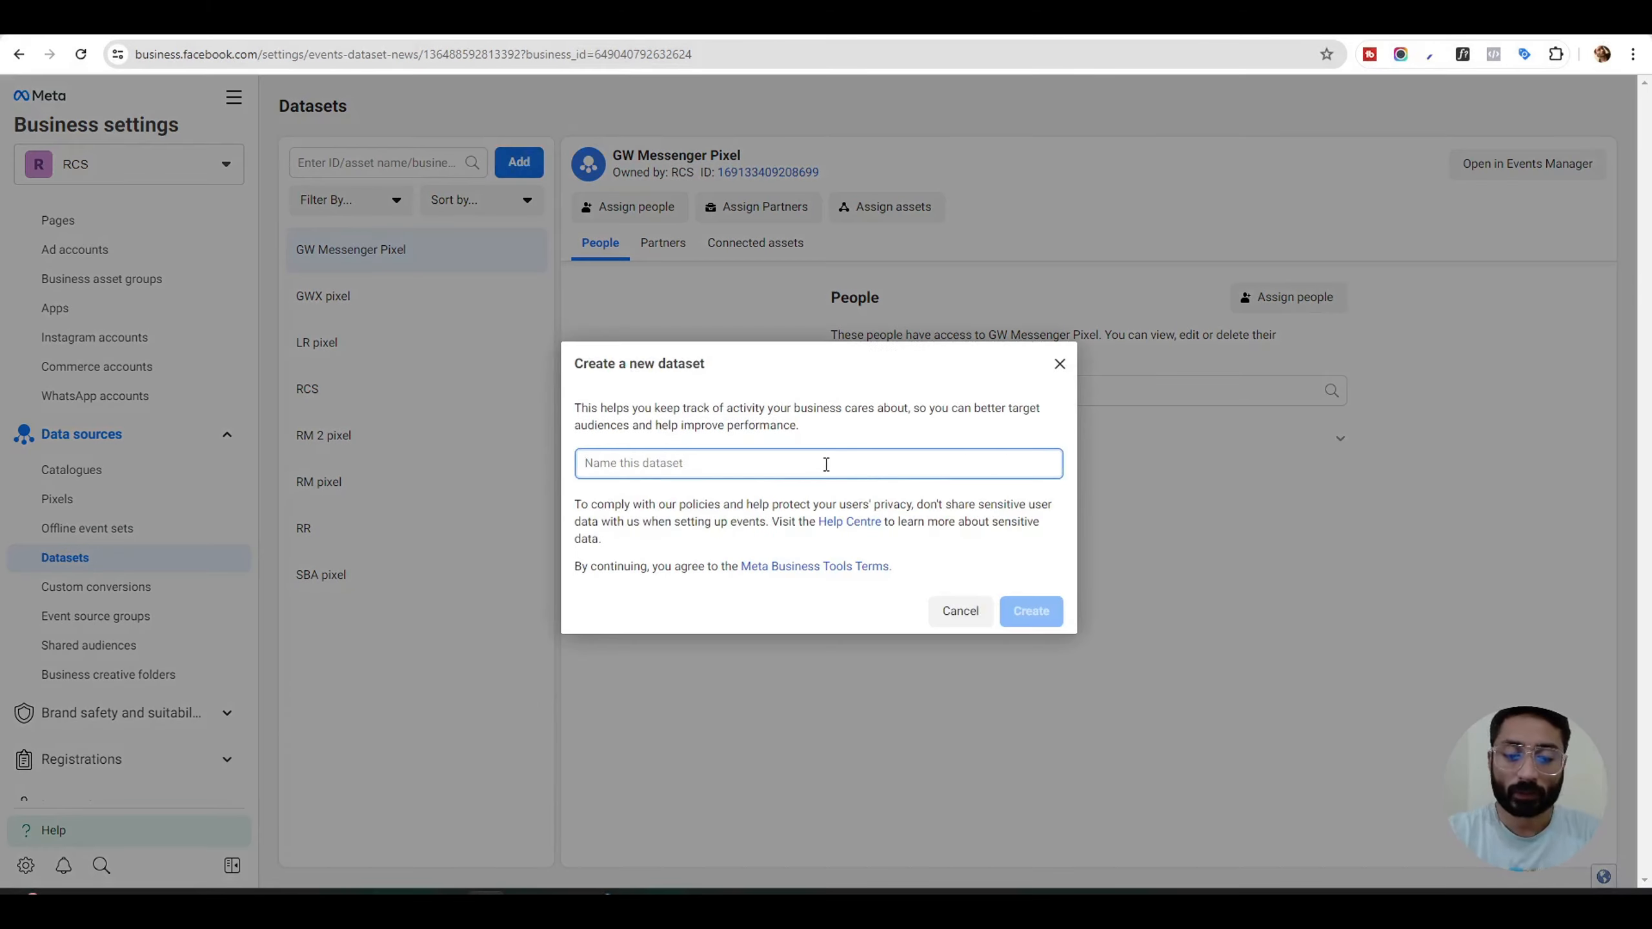
text(RCS1)
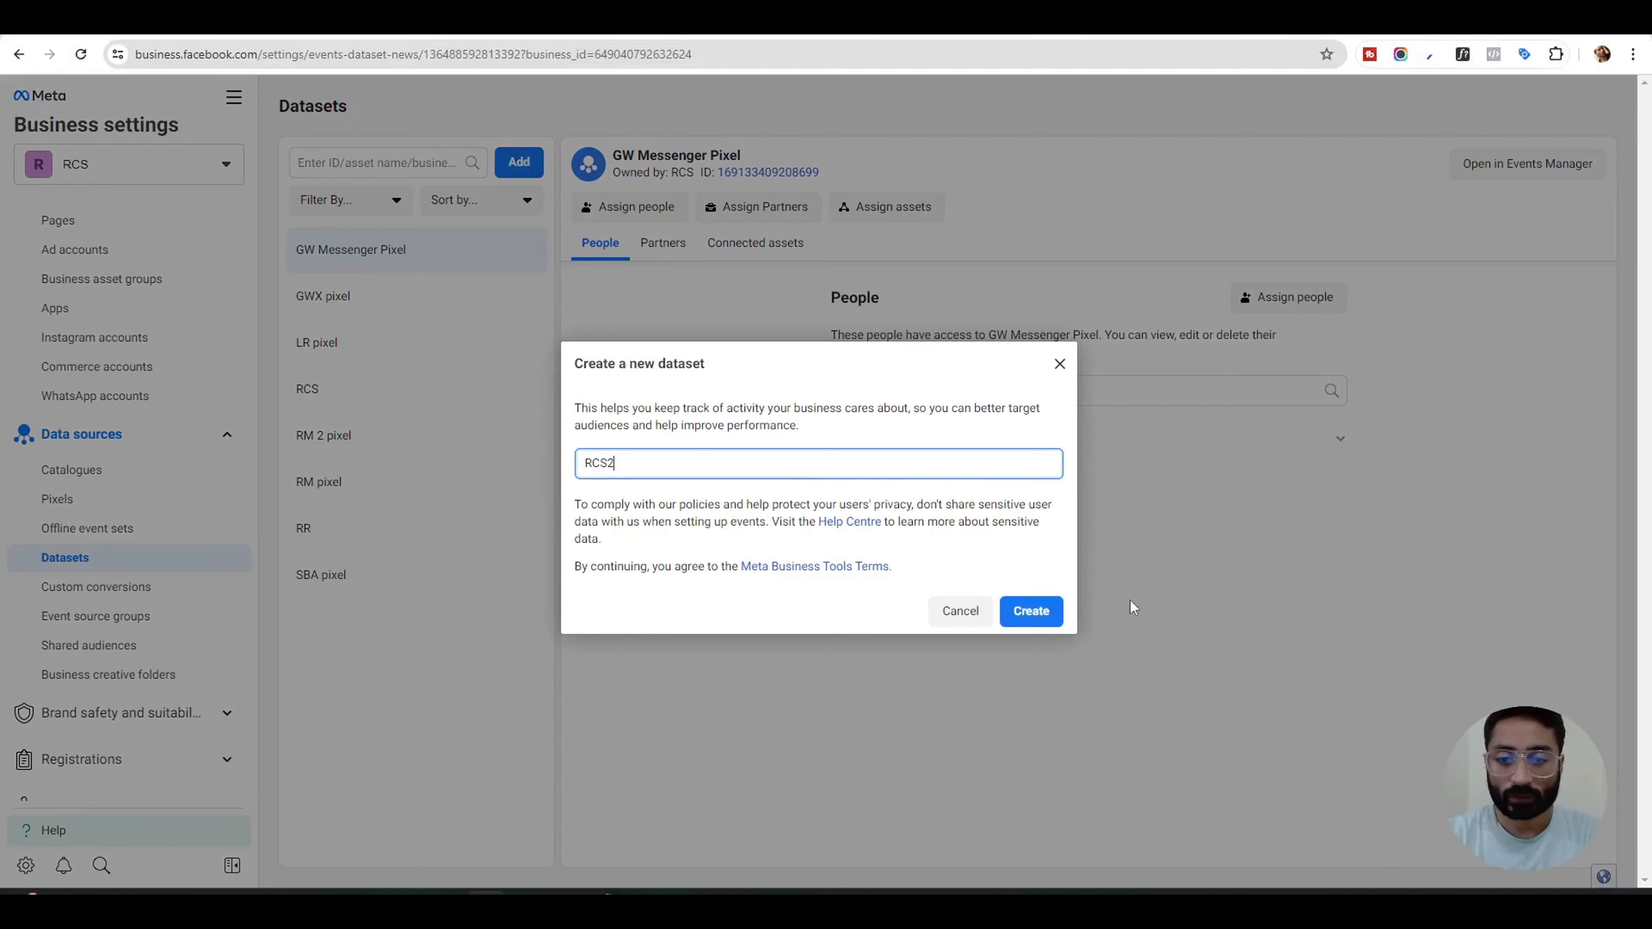
click(1035, 611)
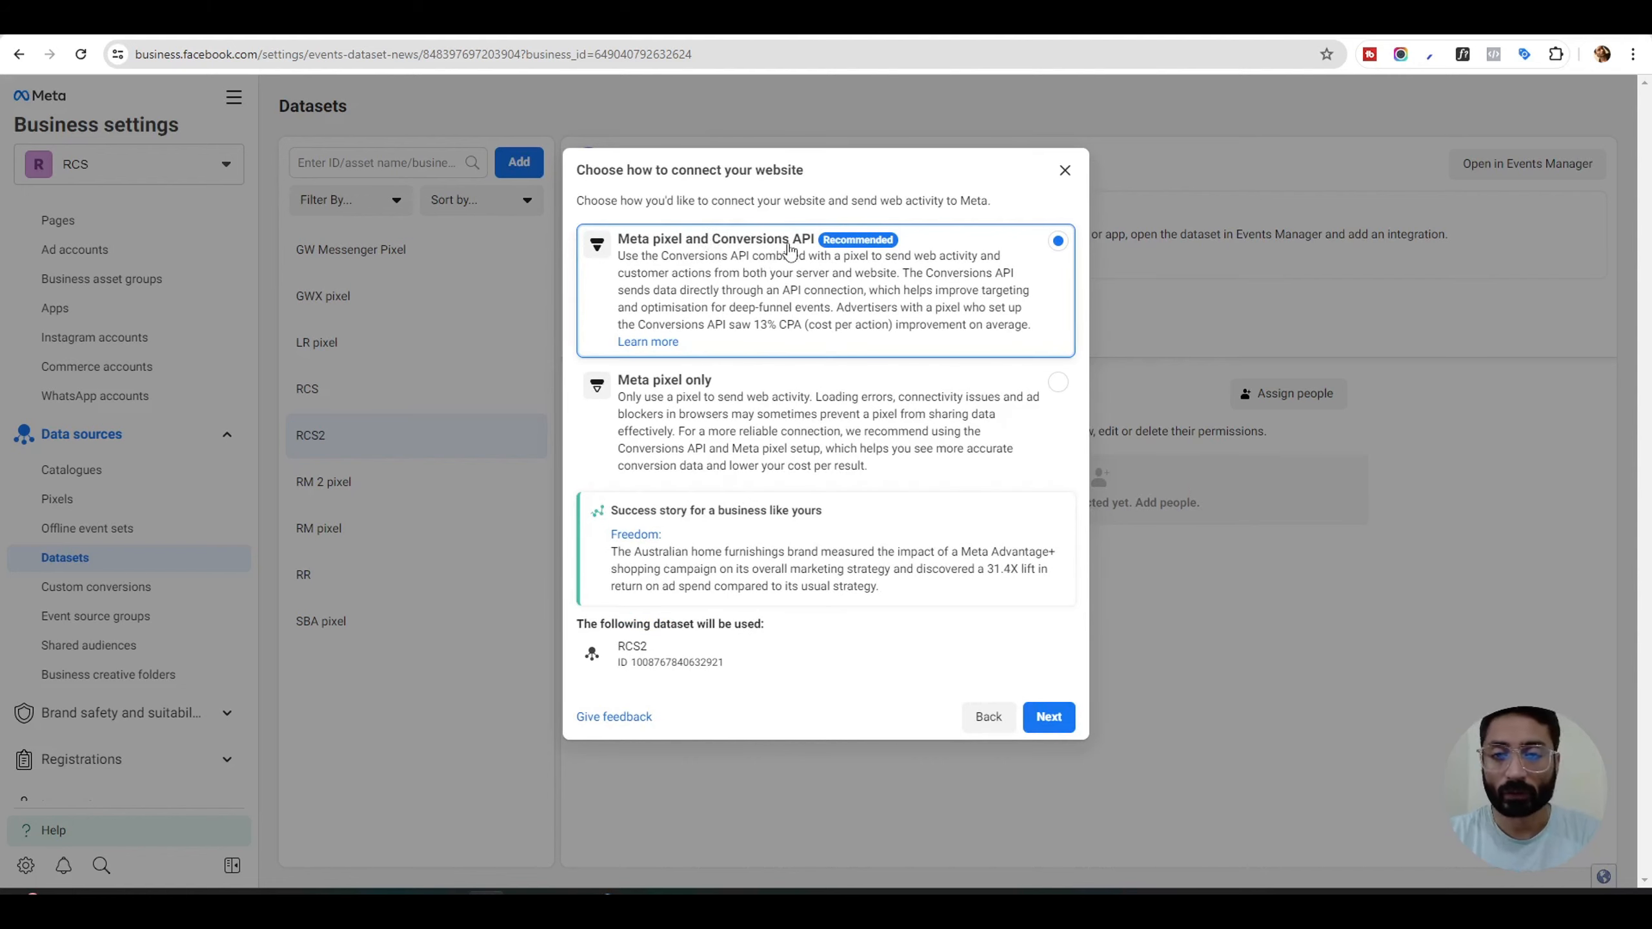
Step: Choose Meta pixel only as the website connection for RCS2 and copy the pixel base code
click(779, 422)
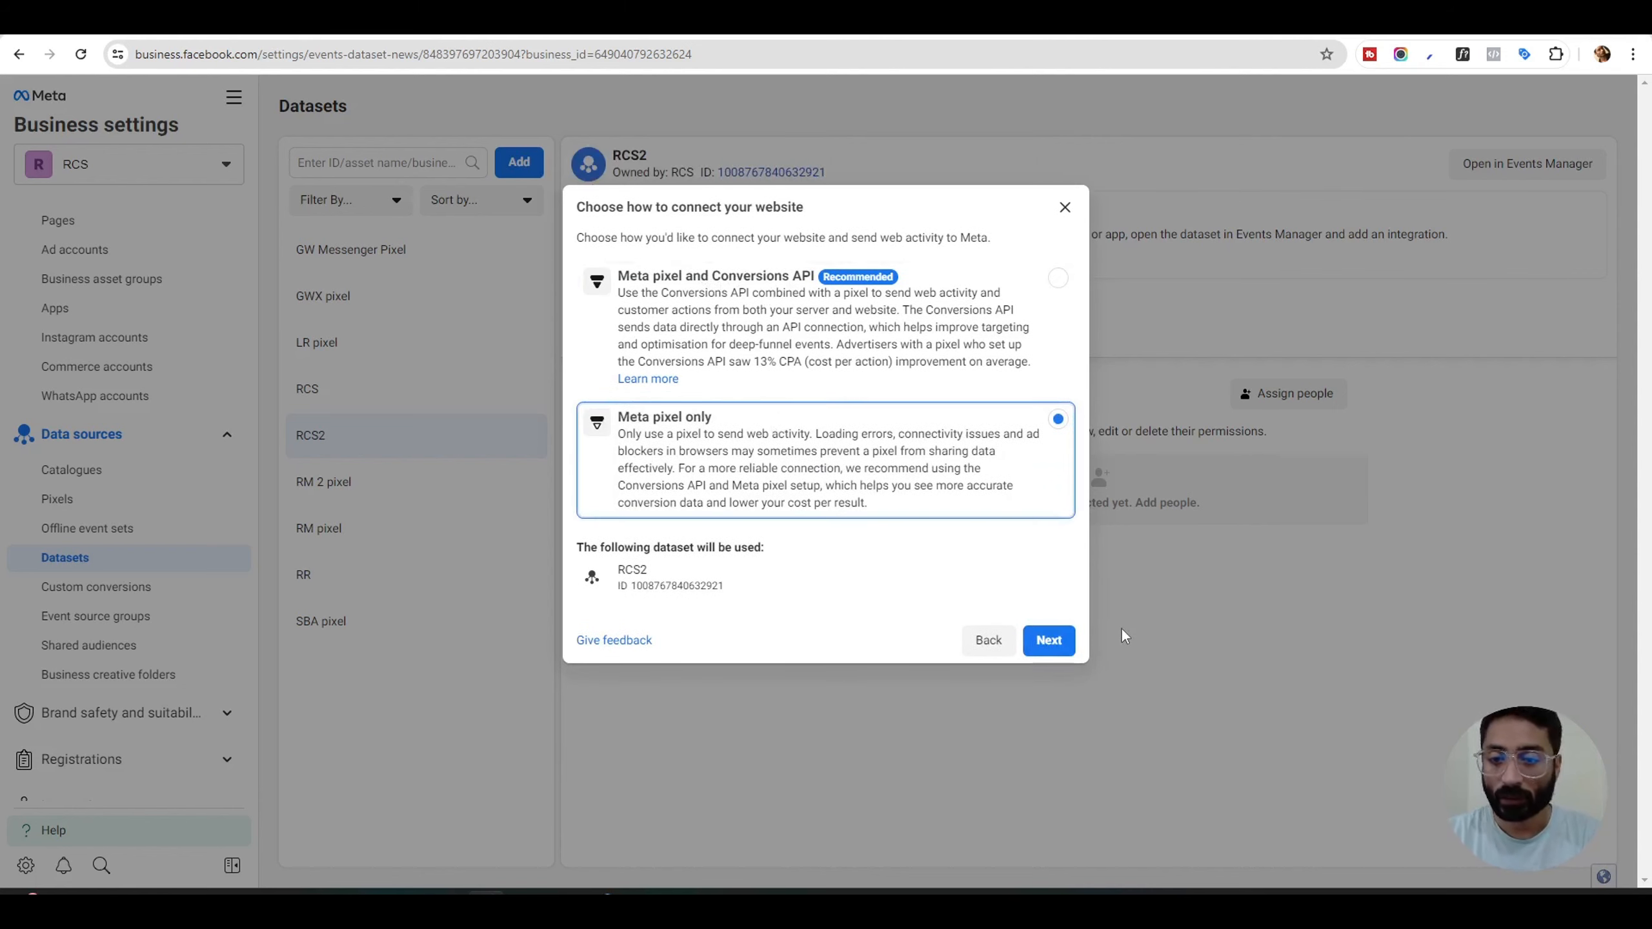
click(1044, 641)
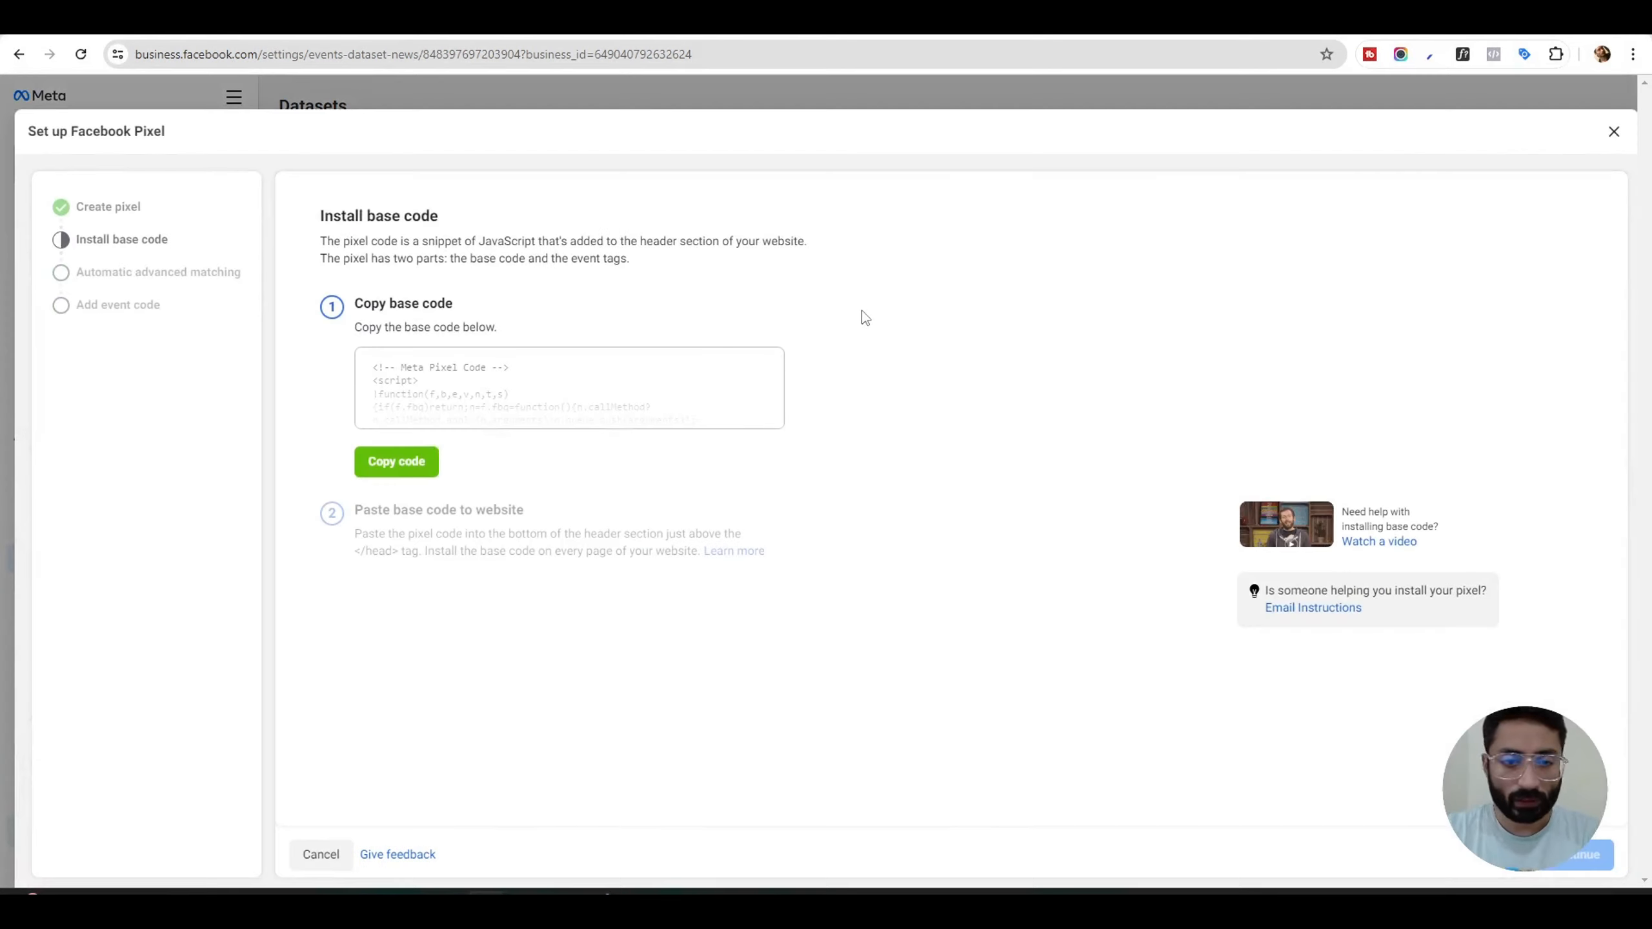
click(398, 465)
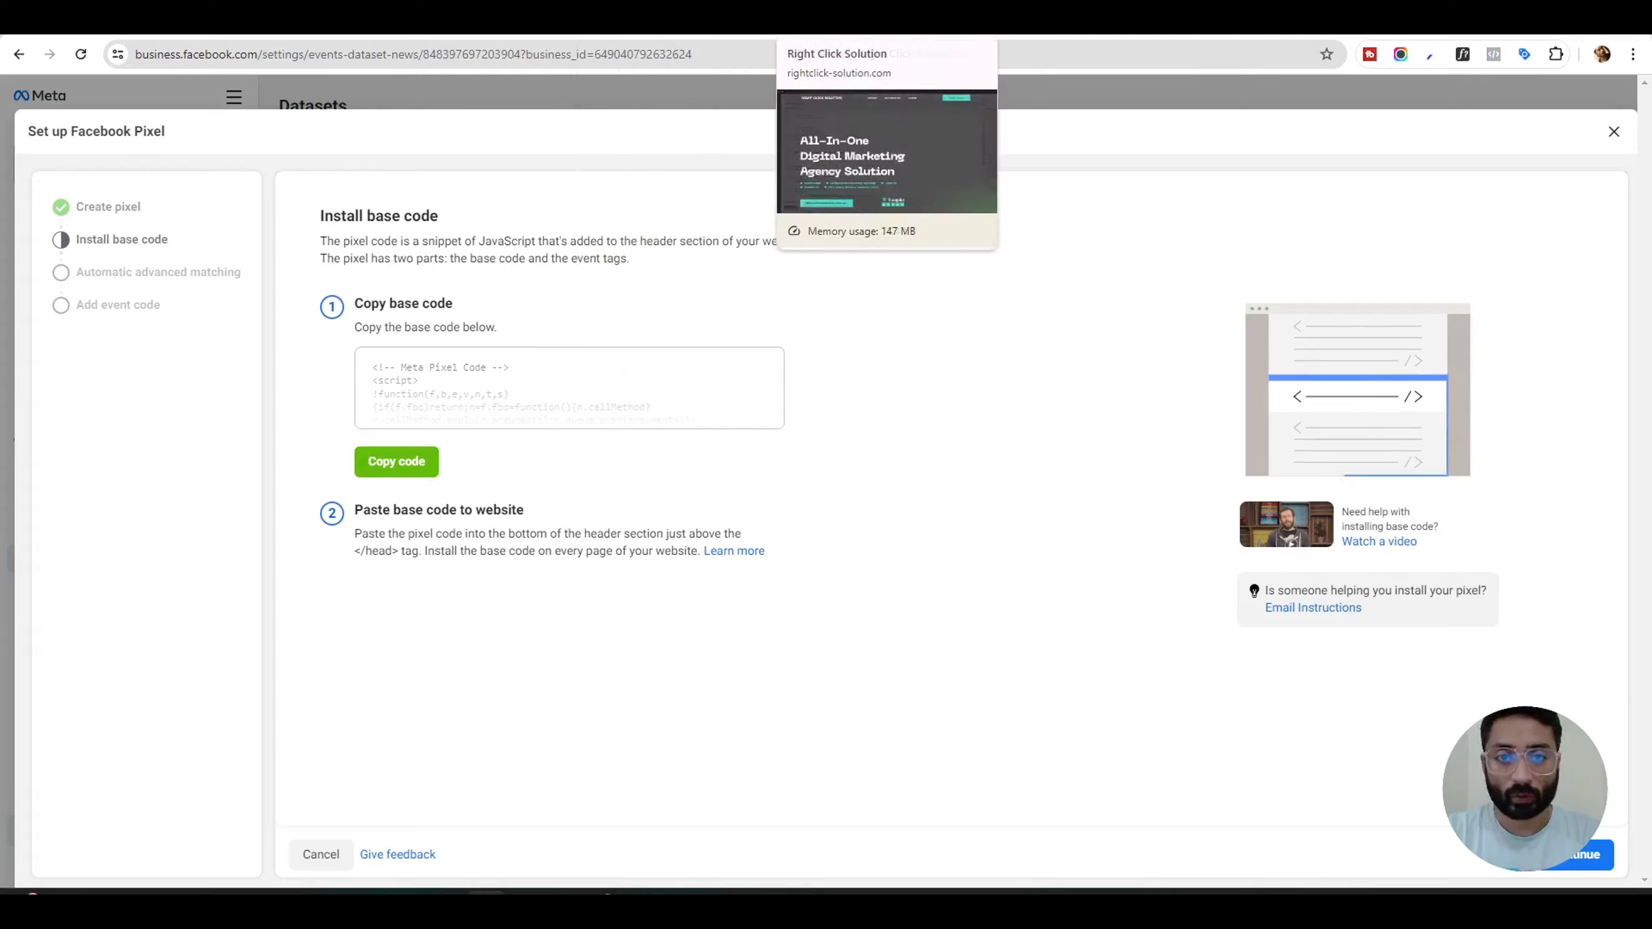
Step: Switch to the Right Click Solution website, reload it and inspect its existing pixel with Meta Pixel Helper
click(839, 18)
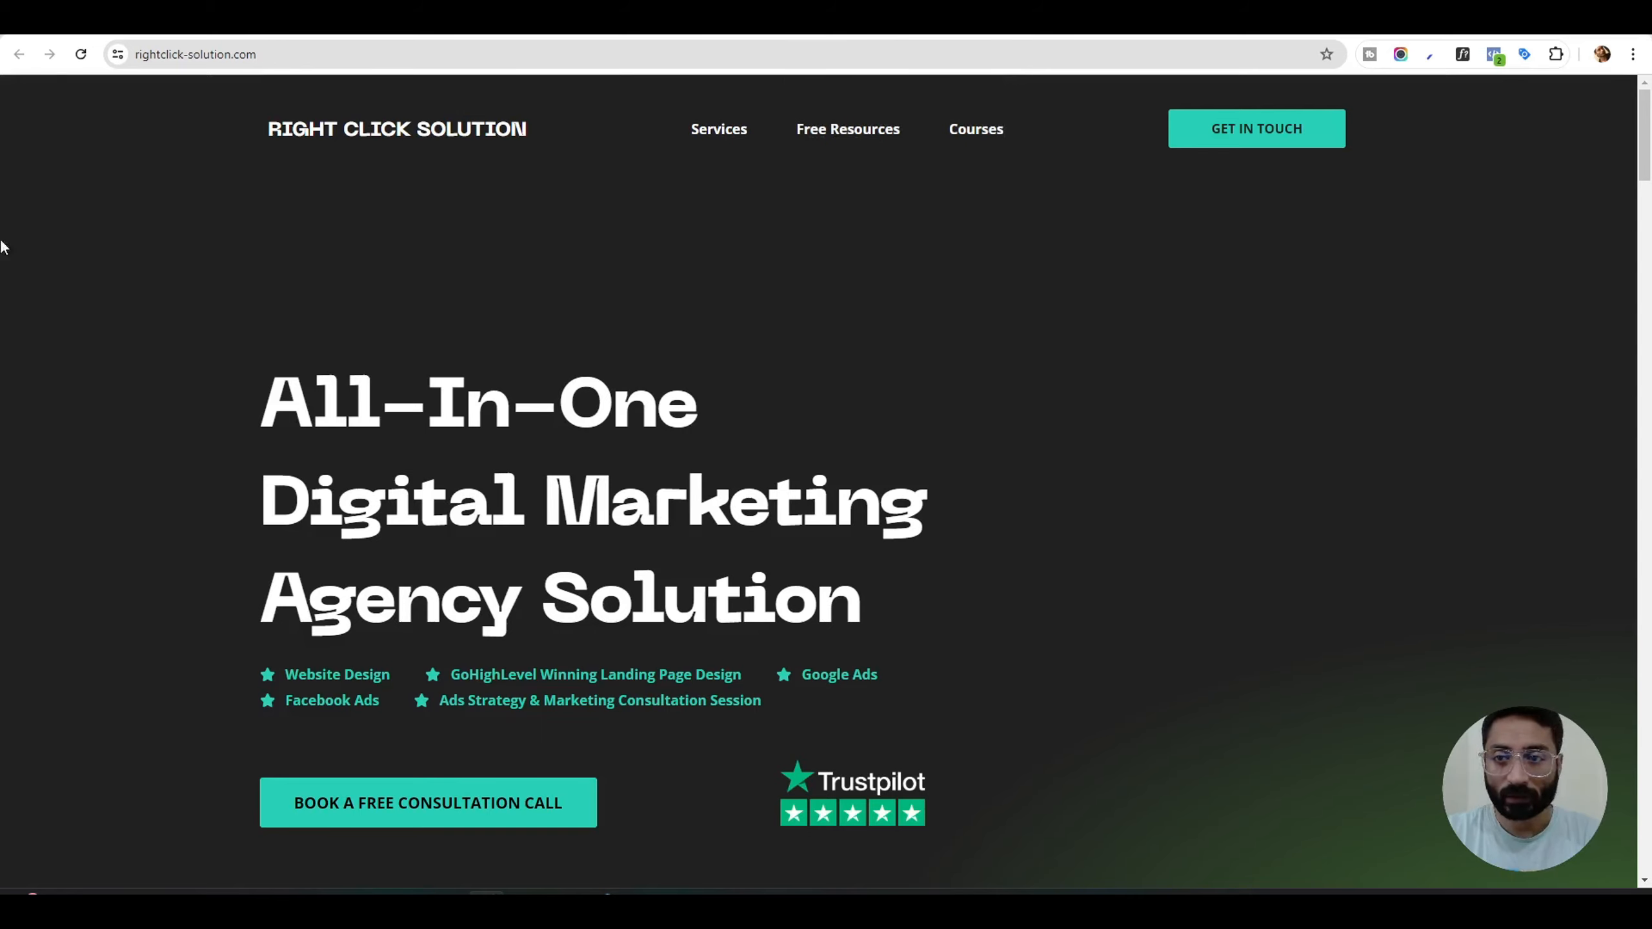
click(81, 55)
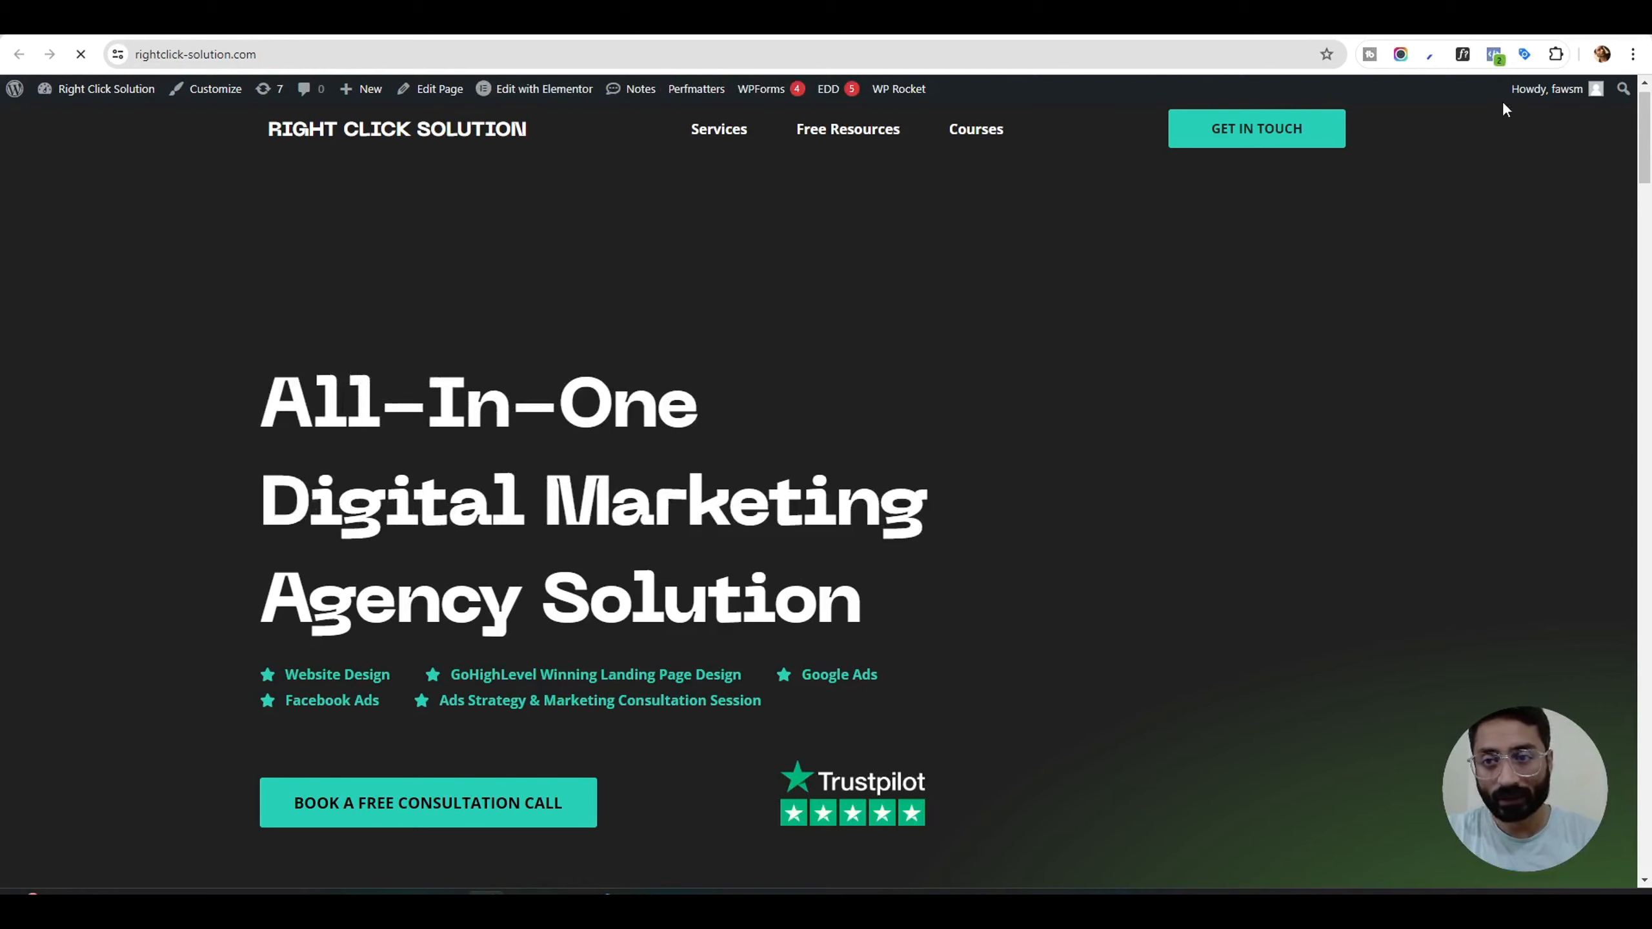
click(1493, 54)
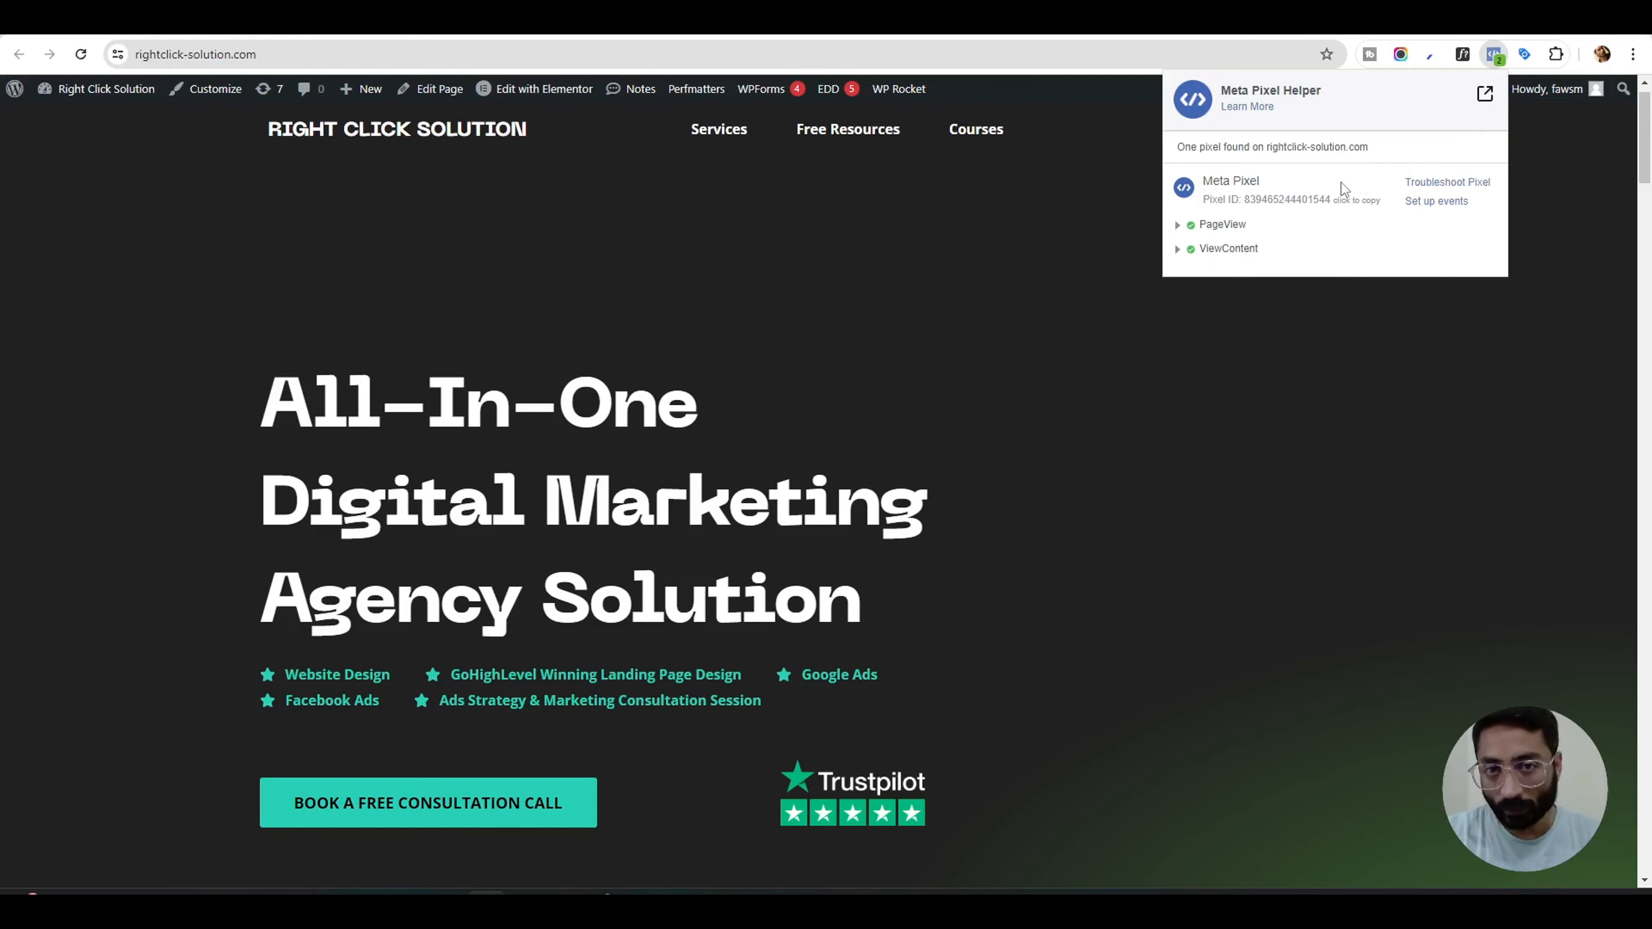
key(F5)
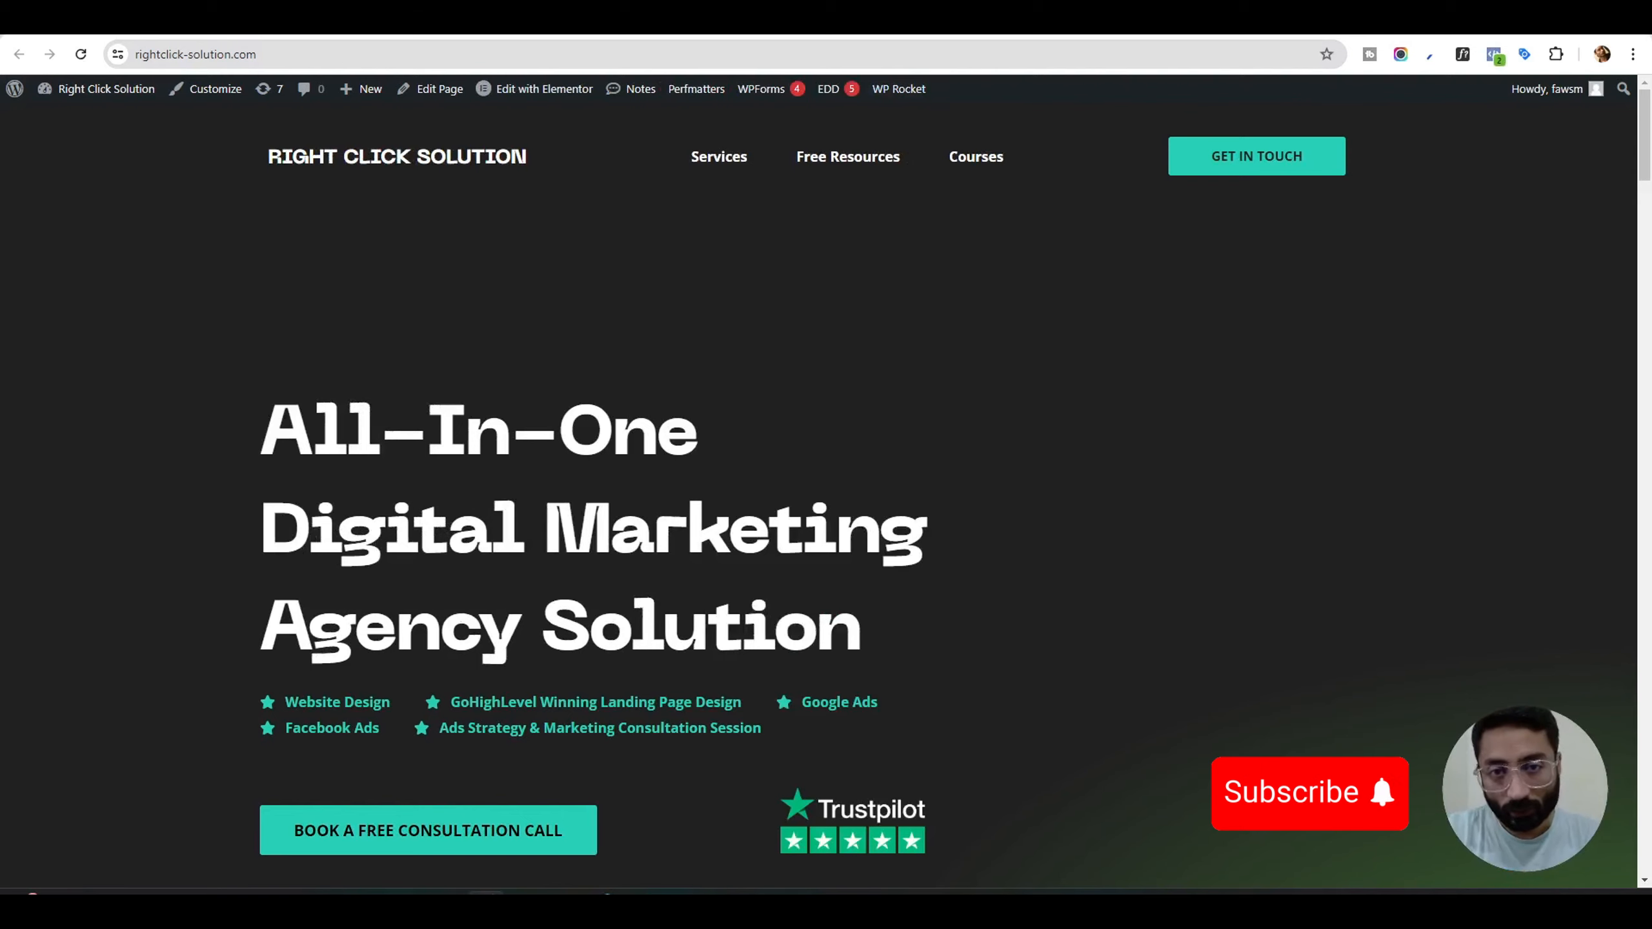
click(1495, 56)
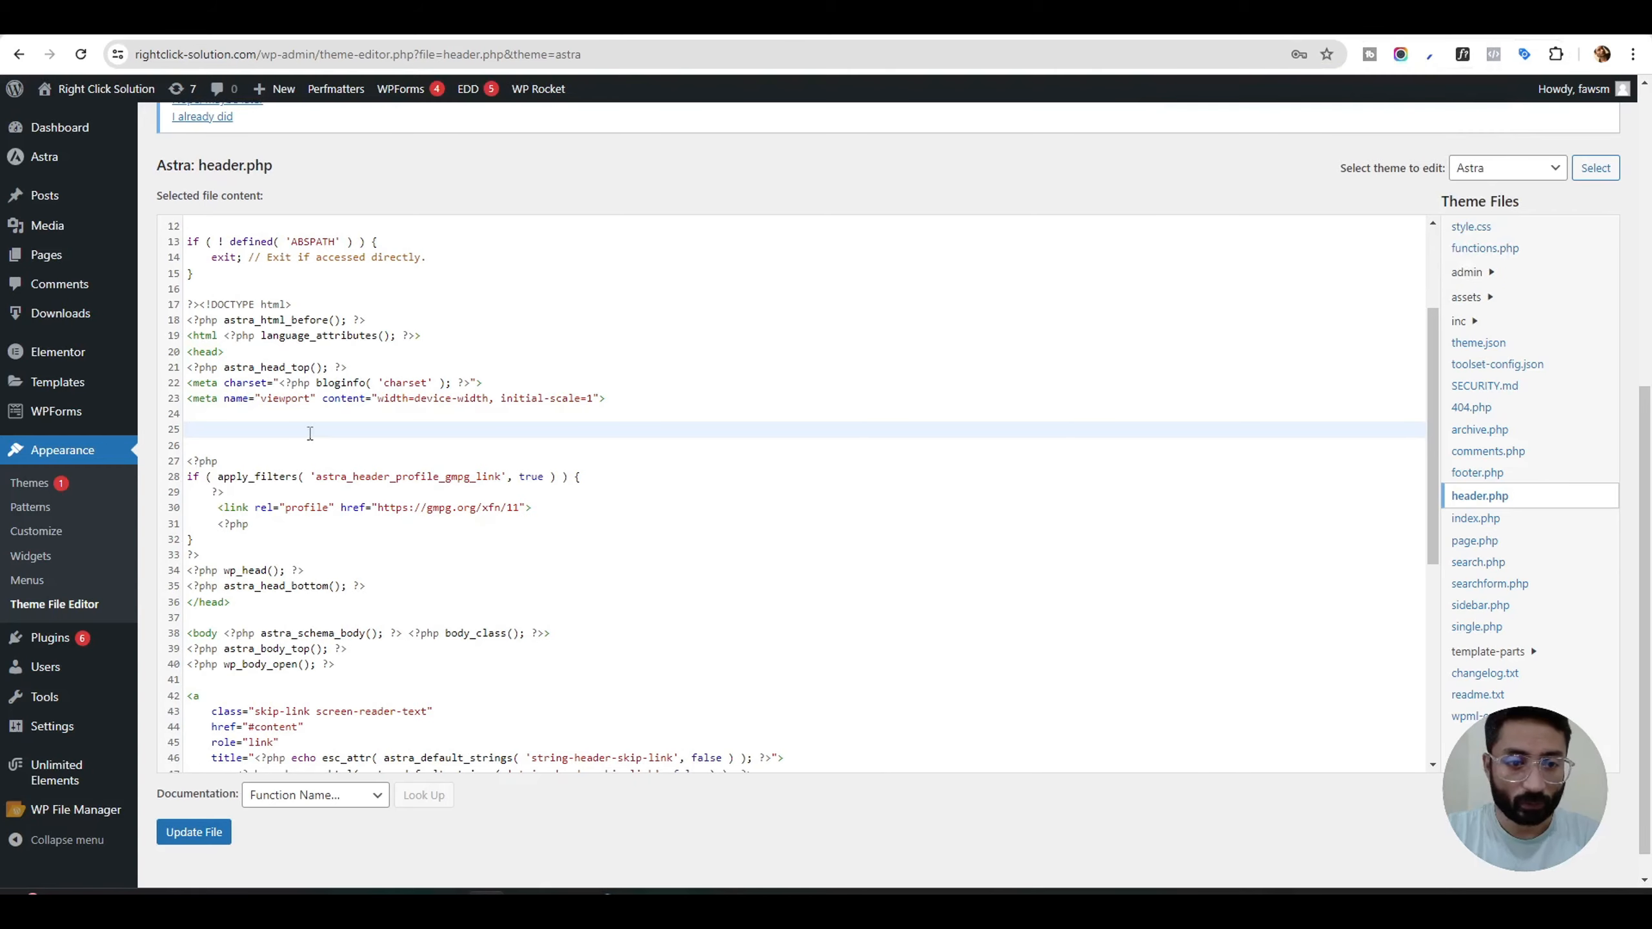
Step: Save the Astra theme's header.php without pixel code and recheck the homepage with Meta Pixel Helper
click(194, 833)
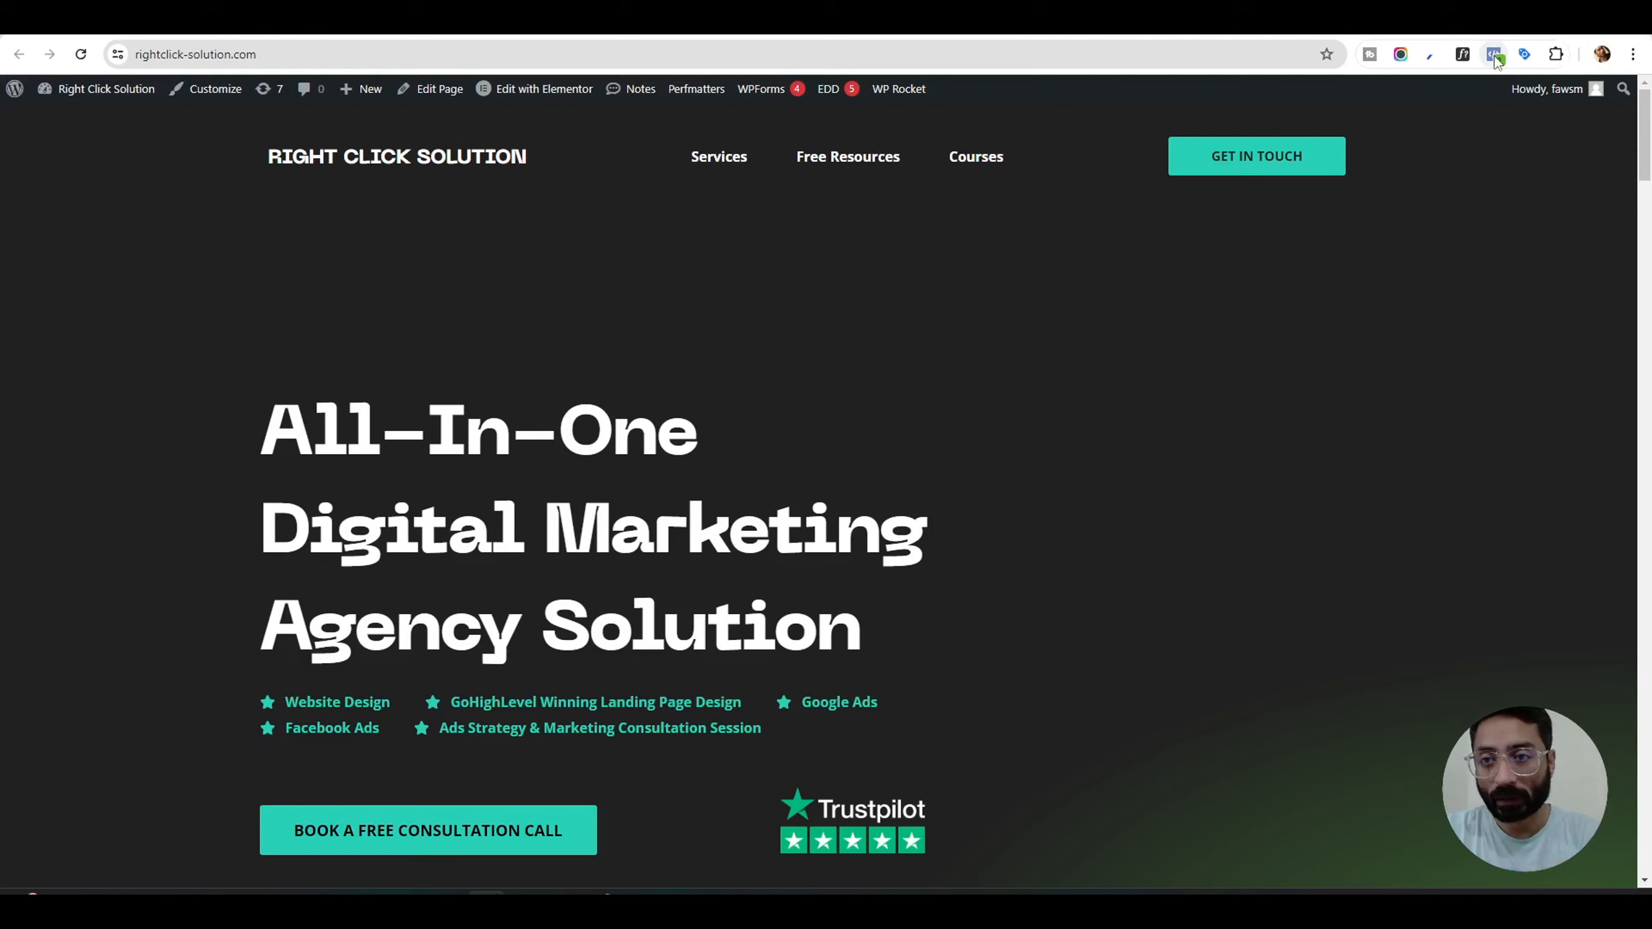
click(1496, 55)
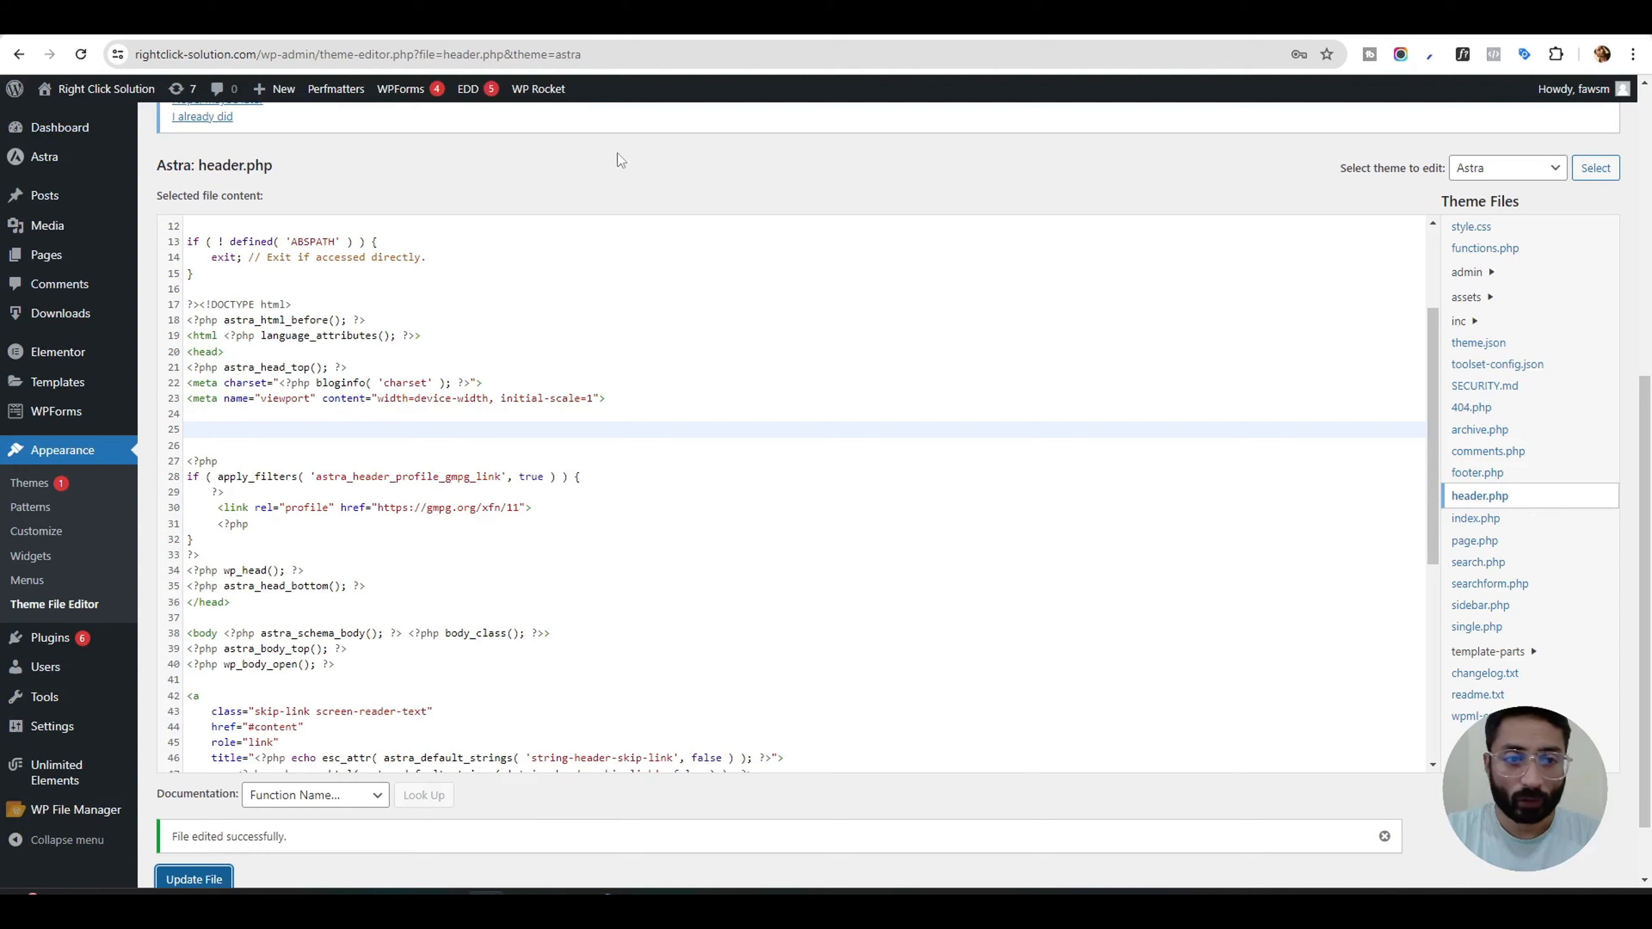
scroll(384, 262, up, 1)
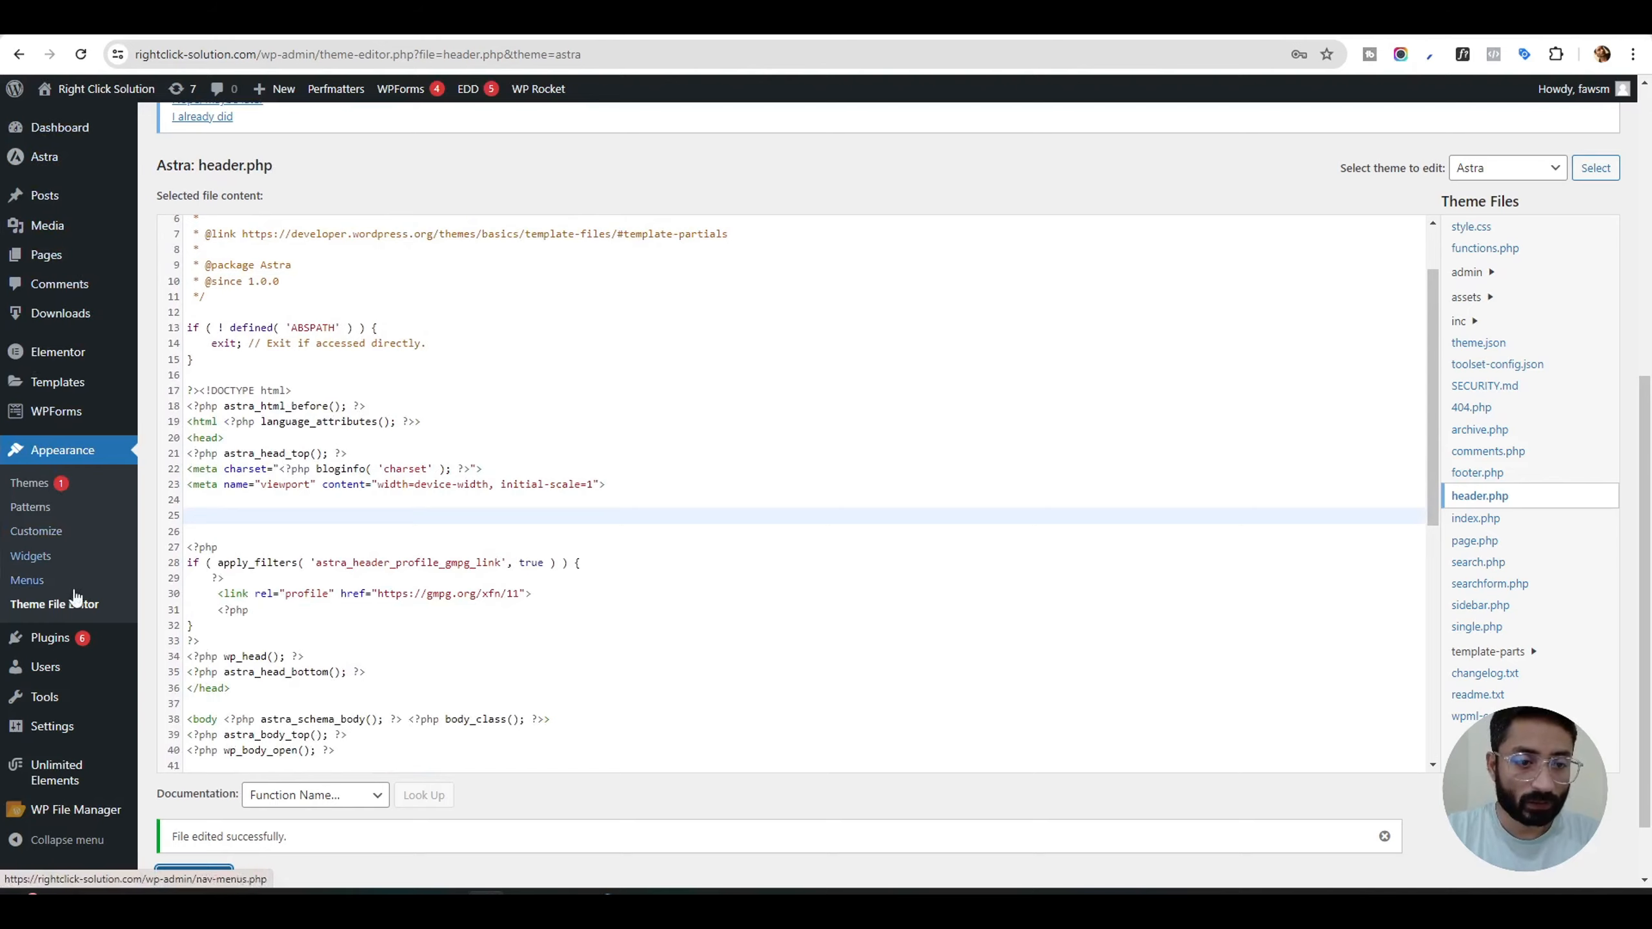
Step: Open the Astra theme's header.php in the WordPress Theme File Editor
click(52, 615)
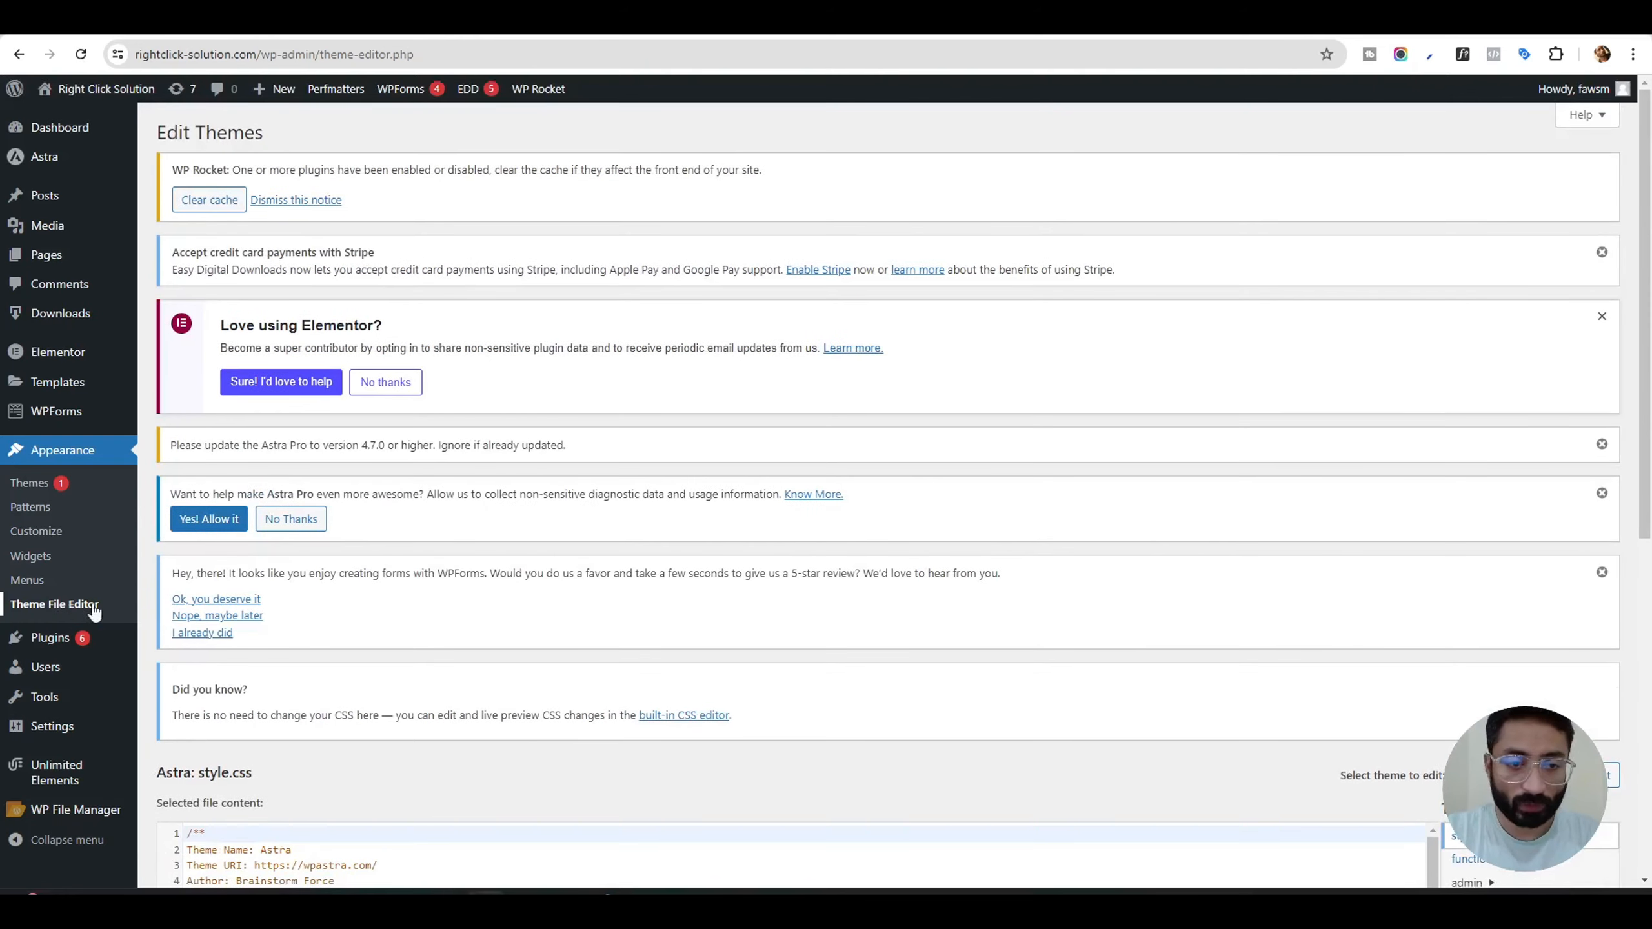
scroll(1080, 579, down, 5)
scroll(1155, 246, down, 3)
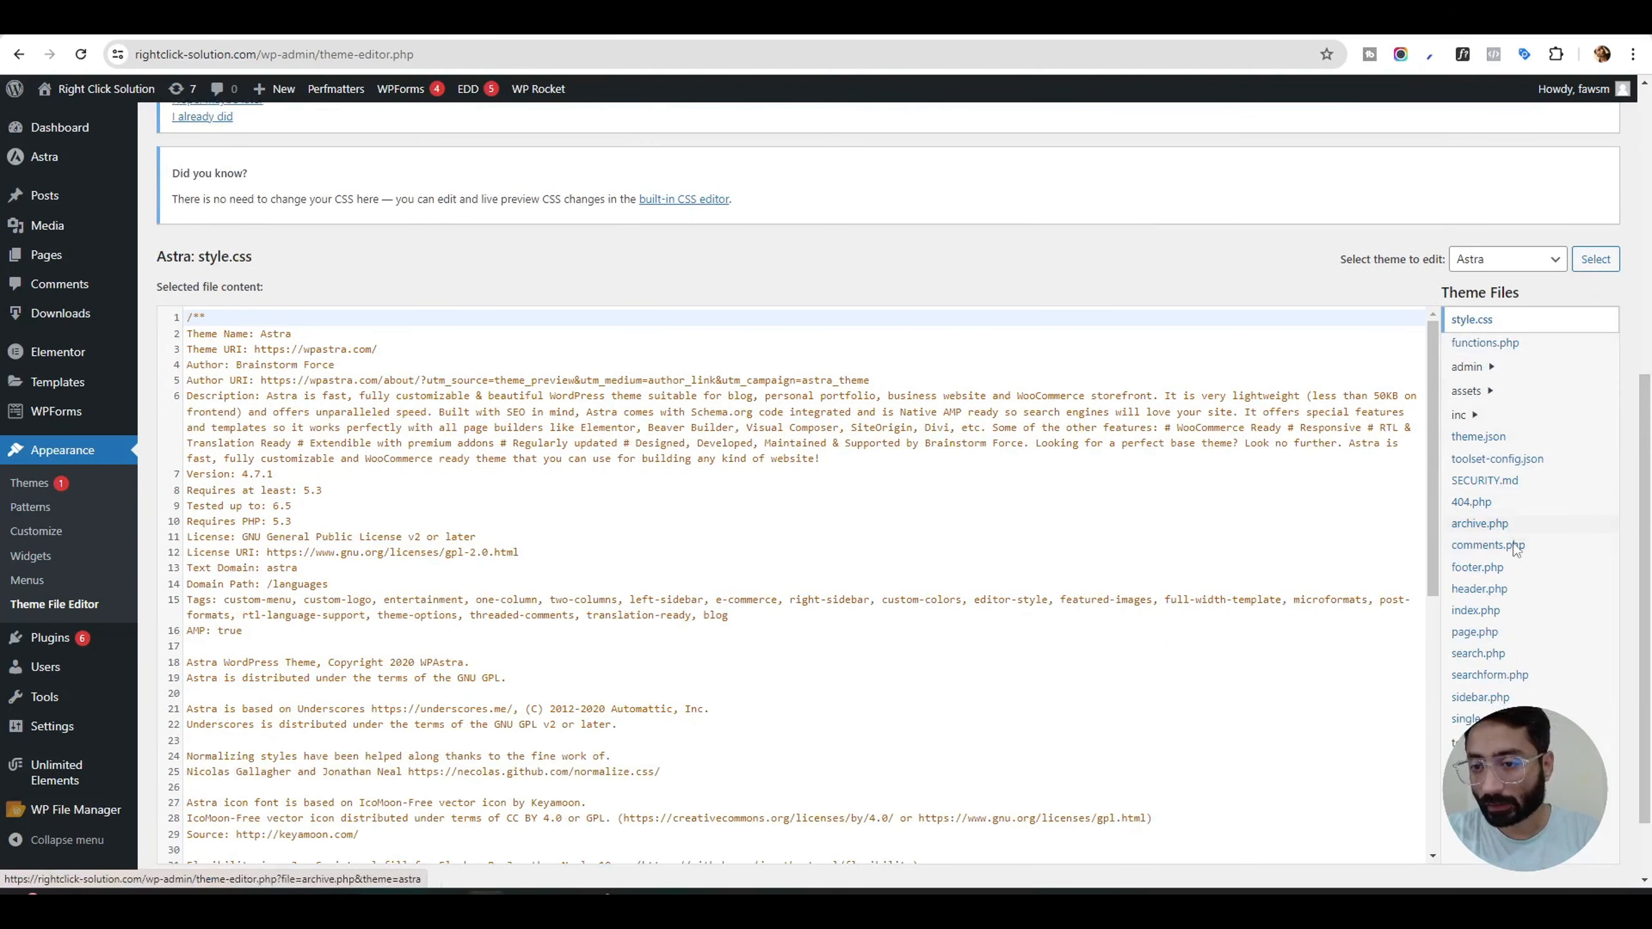
click(1471, 590)
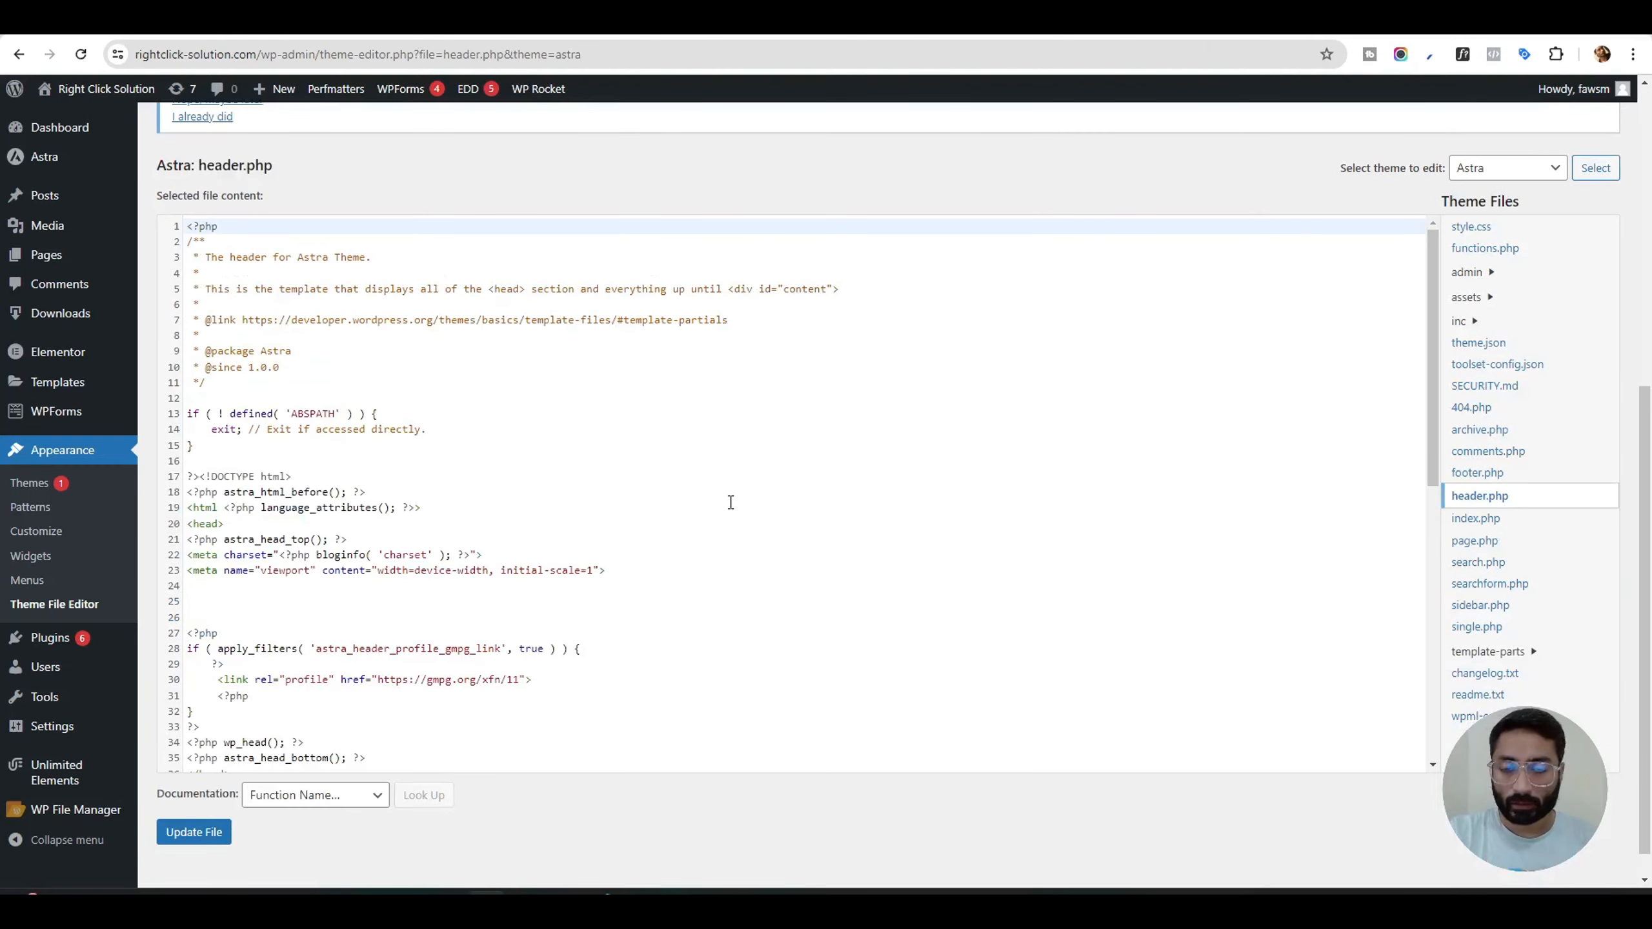
Step: Paste the Meta Pixel base code on empty line 25 inside the head section of header.php and save the file
scroll(731, 501, down, 3)
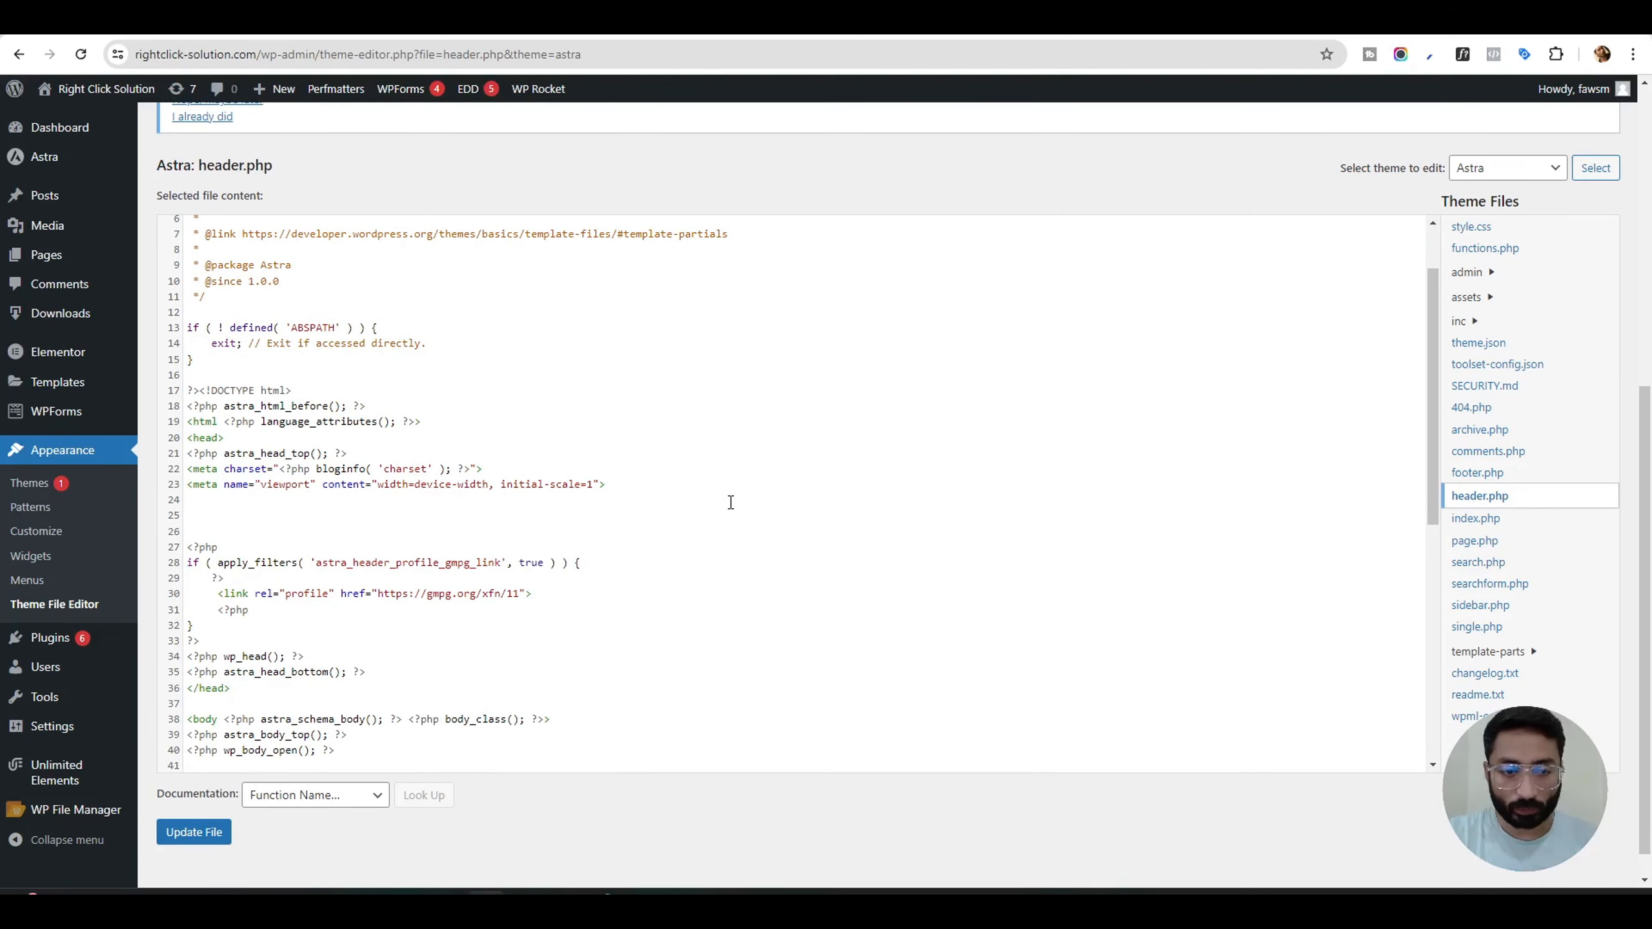
scroll(683, 479, down, 3)
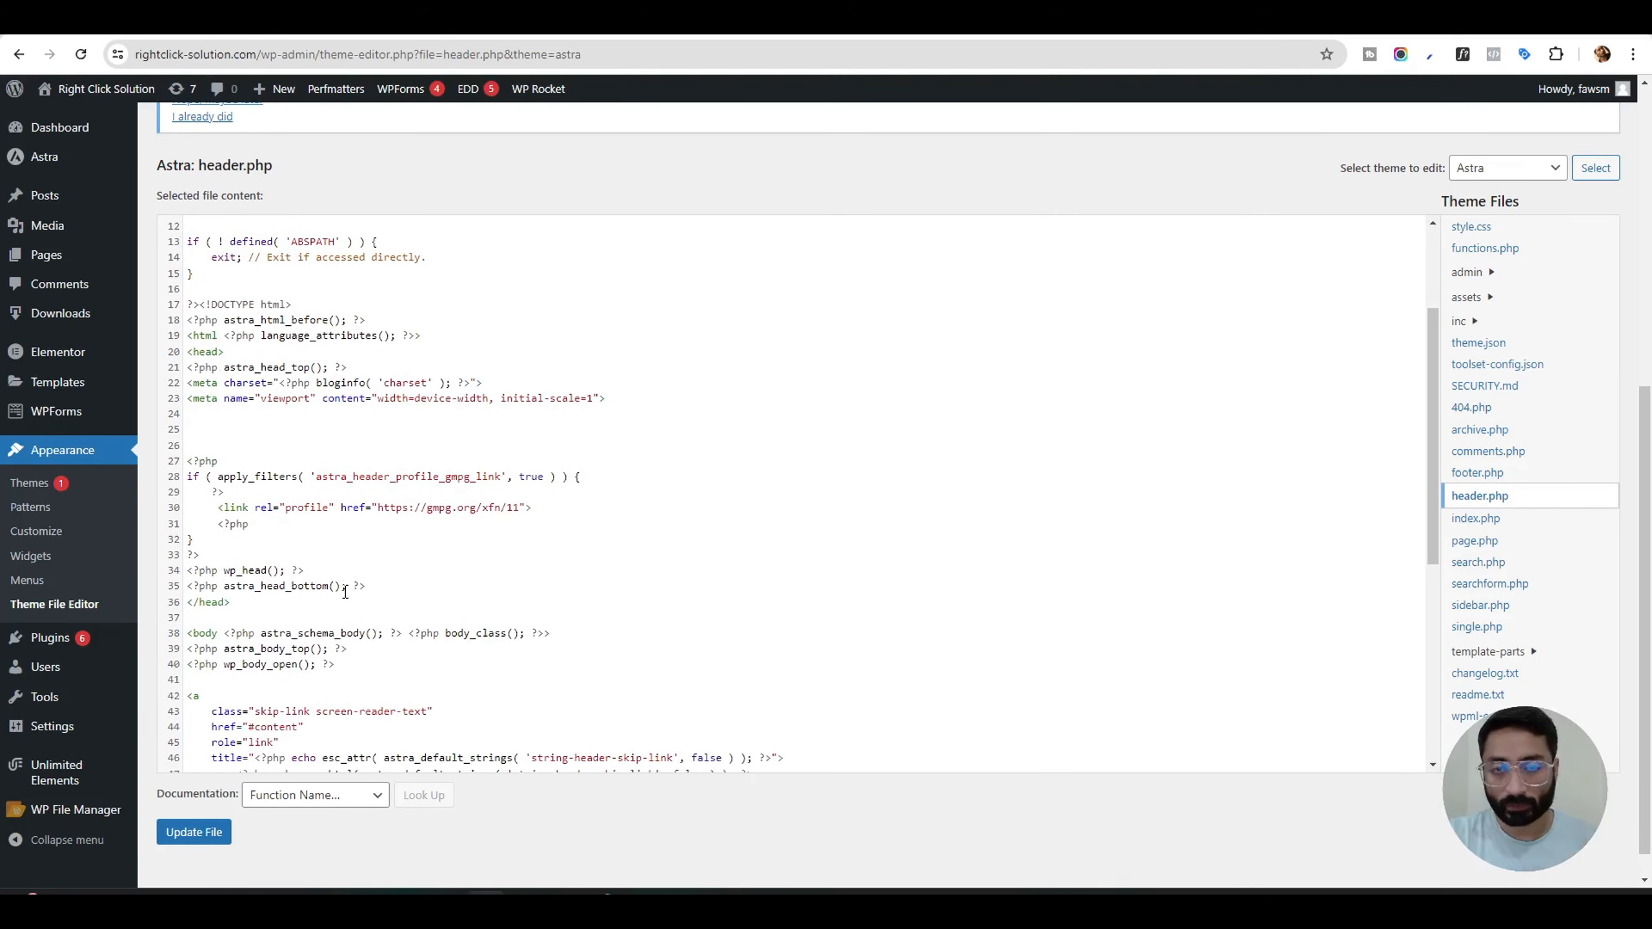
drag(235, 605, 174, 612)
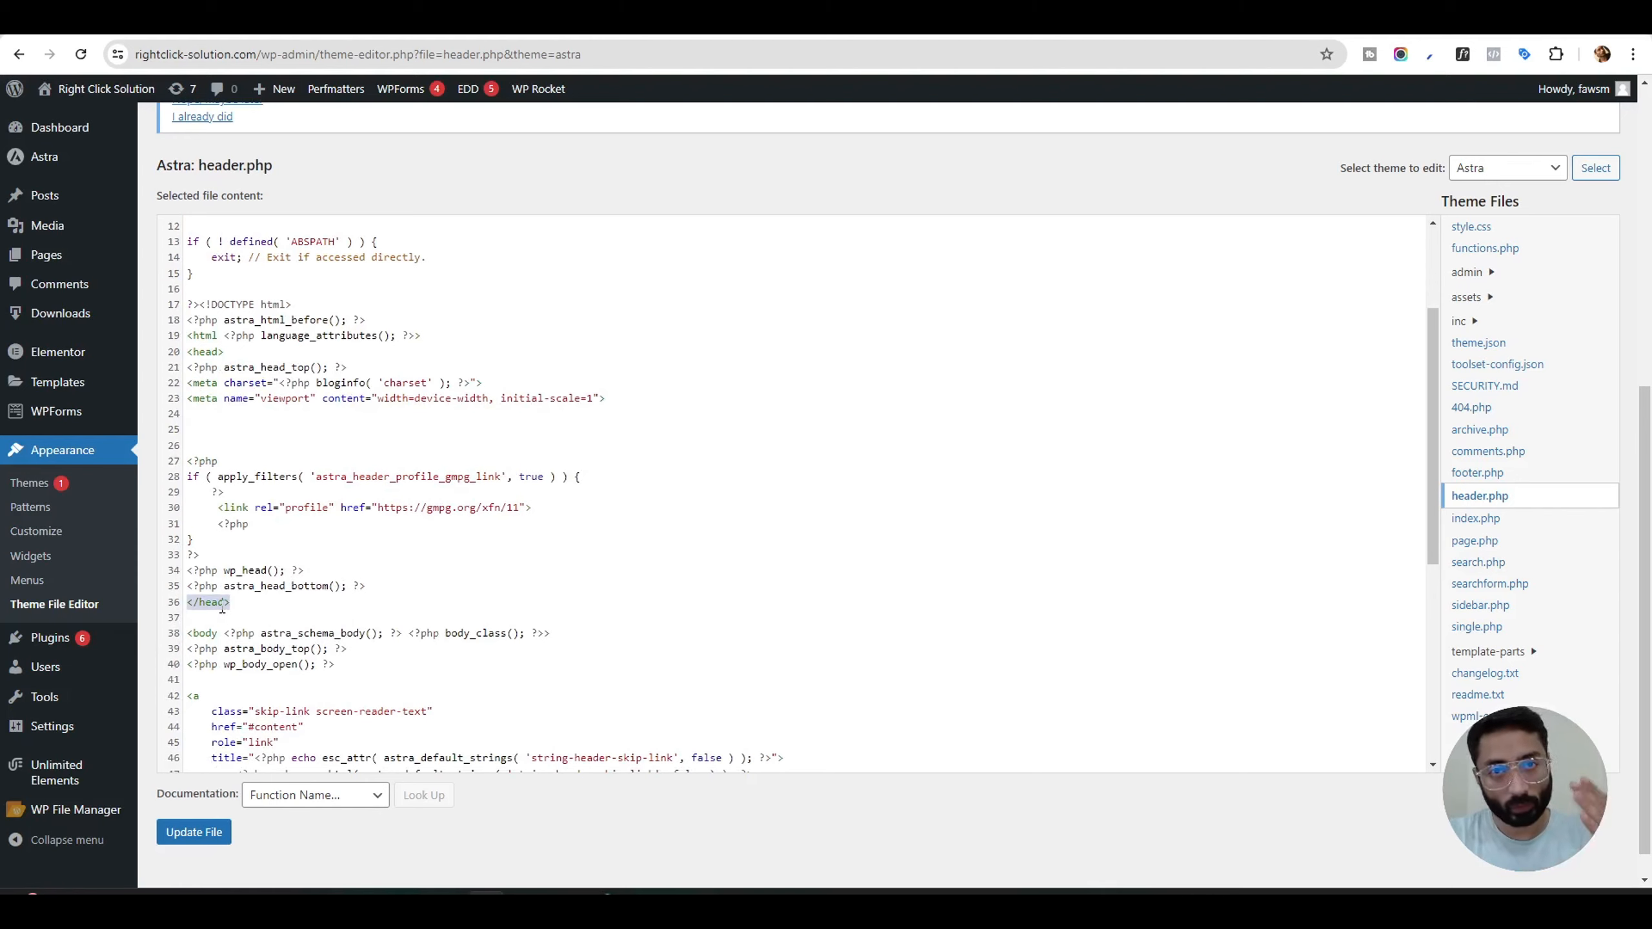
click(272, 428)
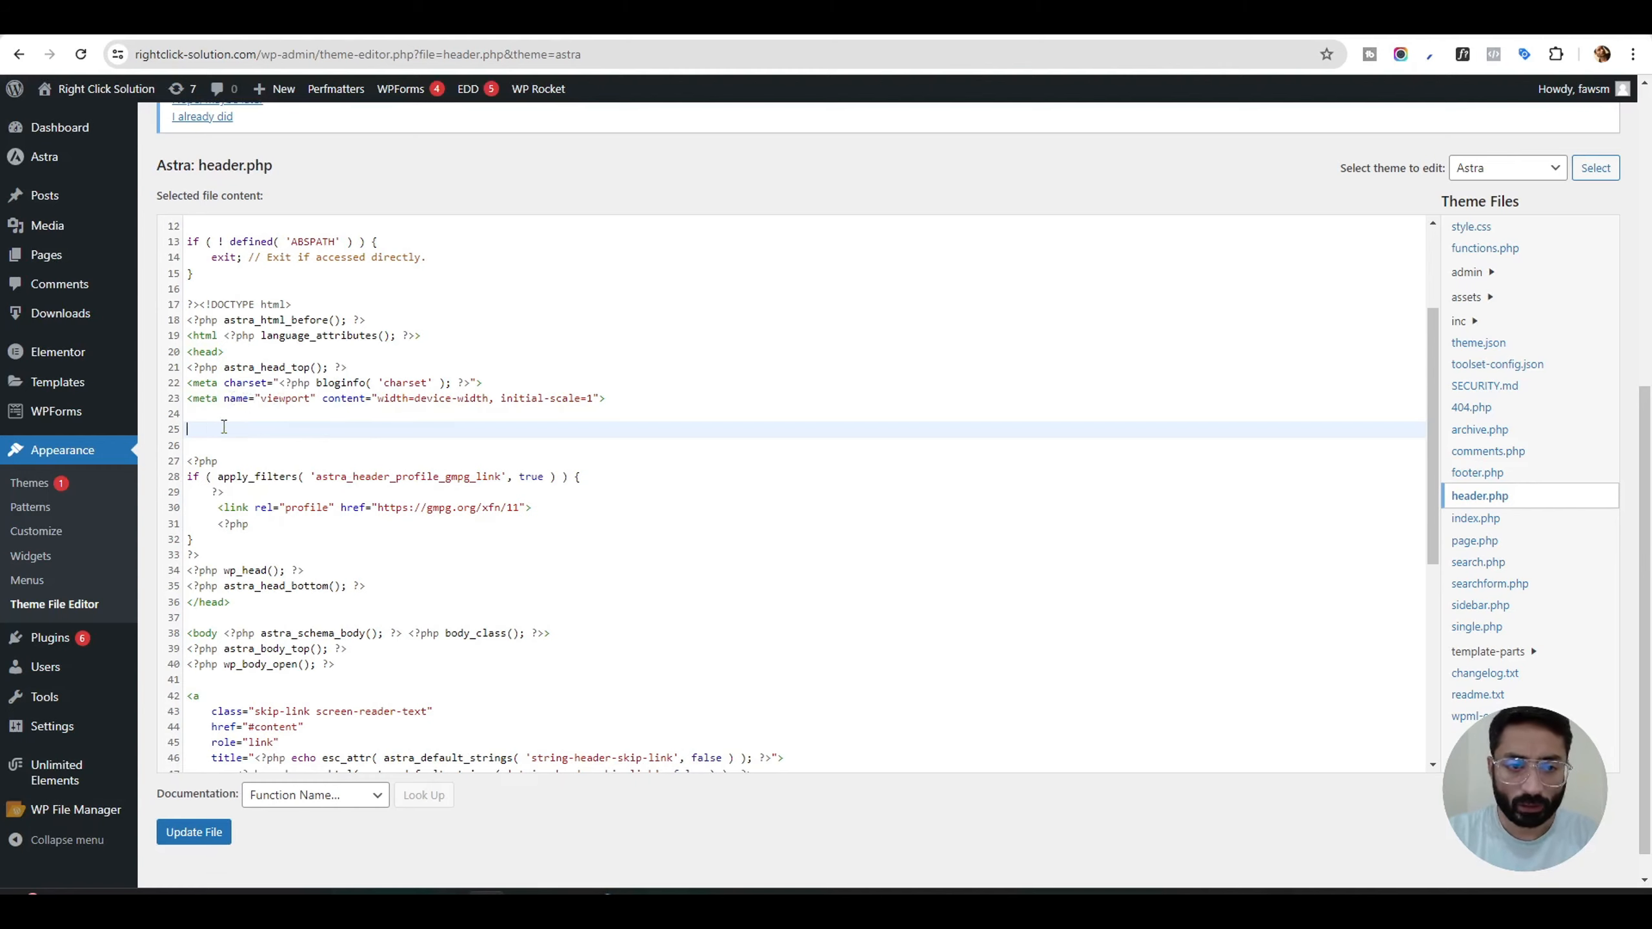
key(ctrl+v)
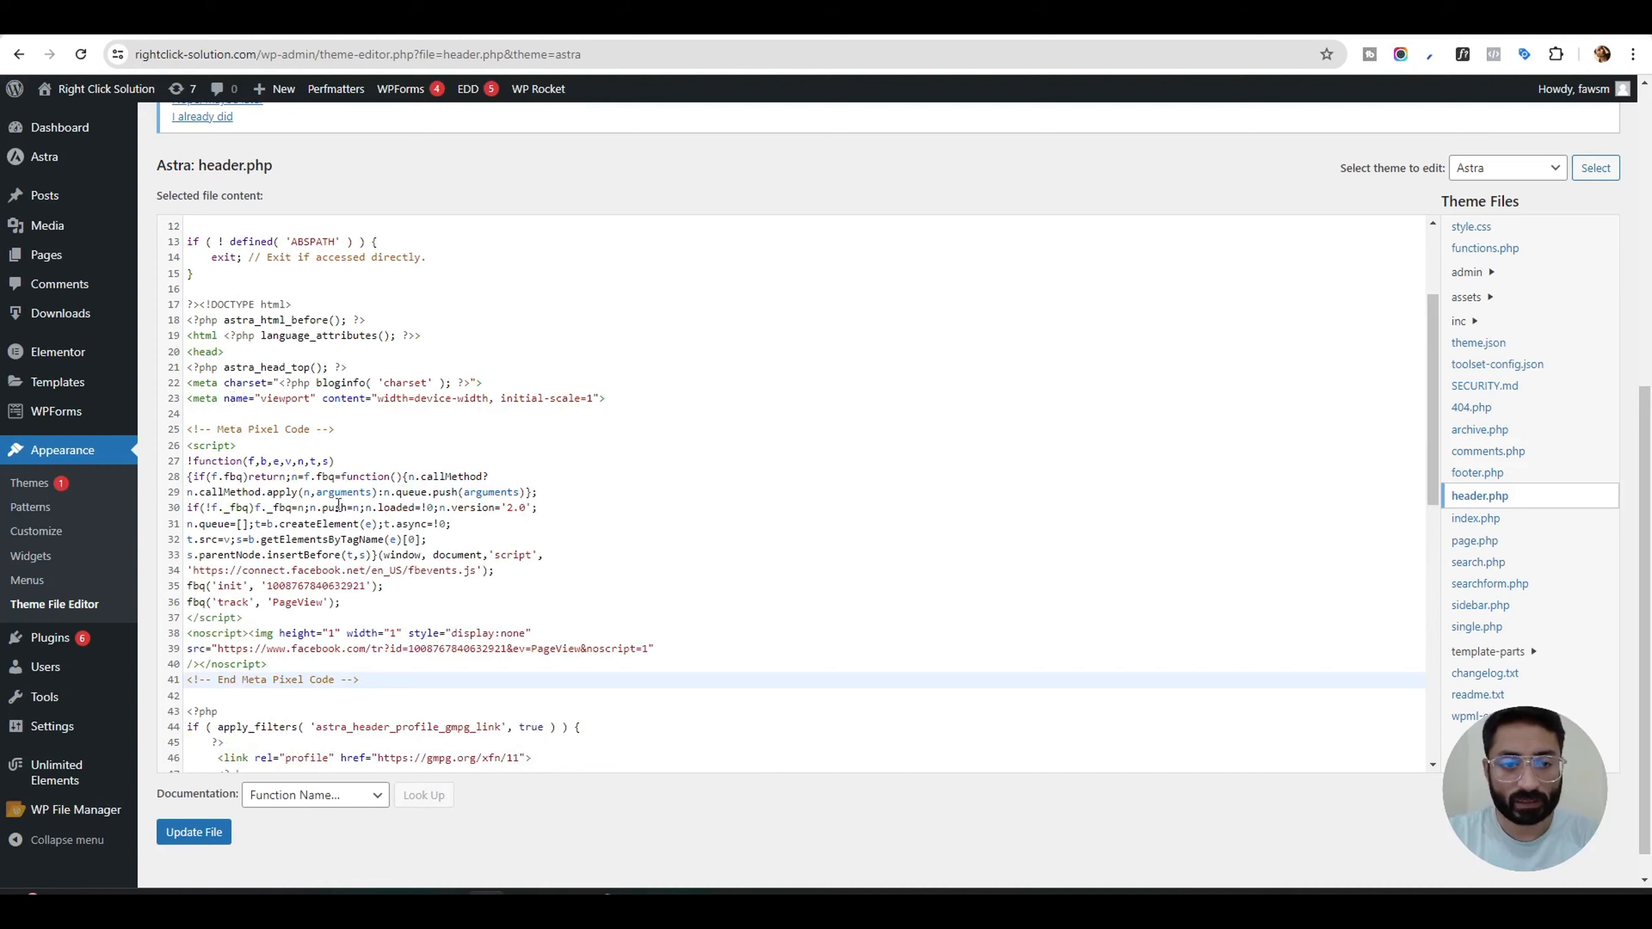
click(196, 839)
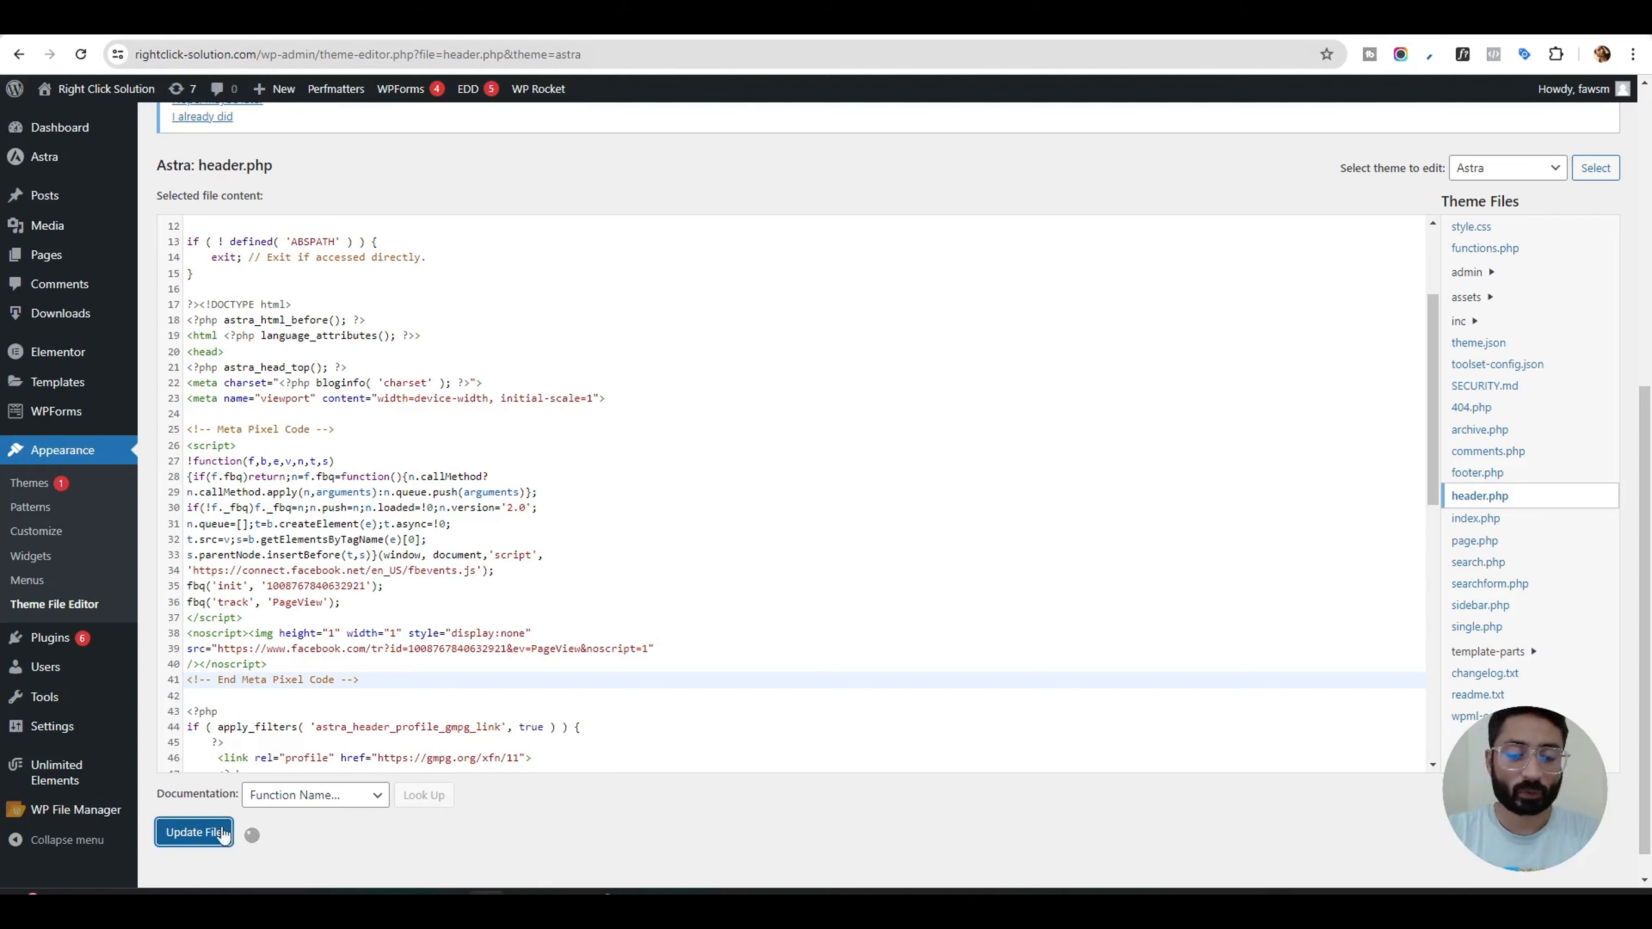
Step: Reload the website's homepage and check the installed pixel and its PageView event with Meta Pixel Helper
key(ctrl+Tab)
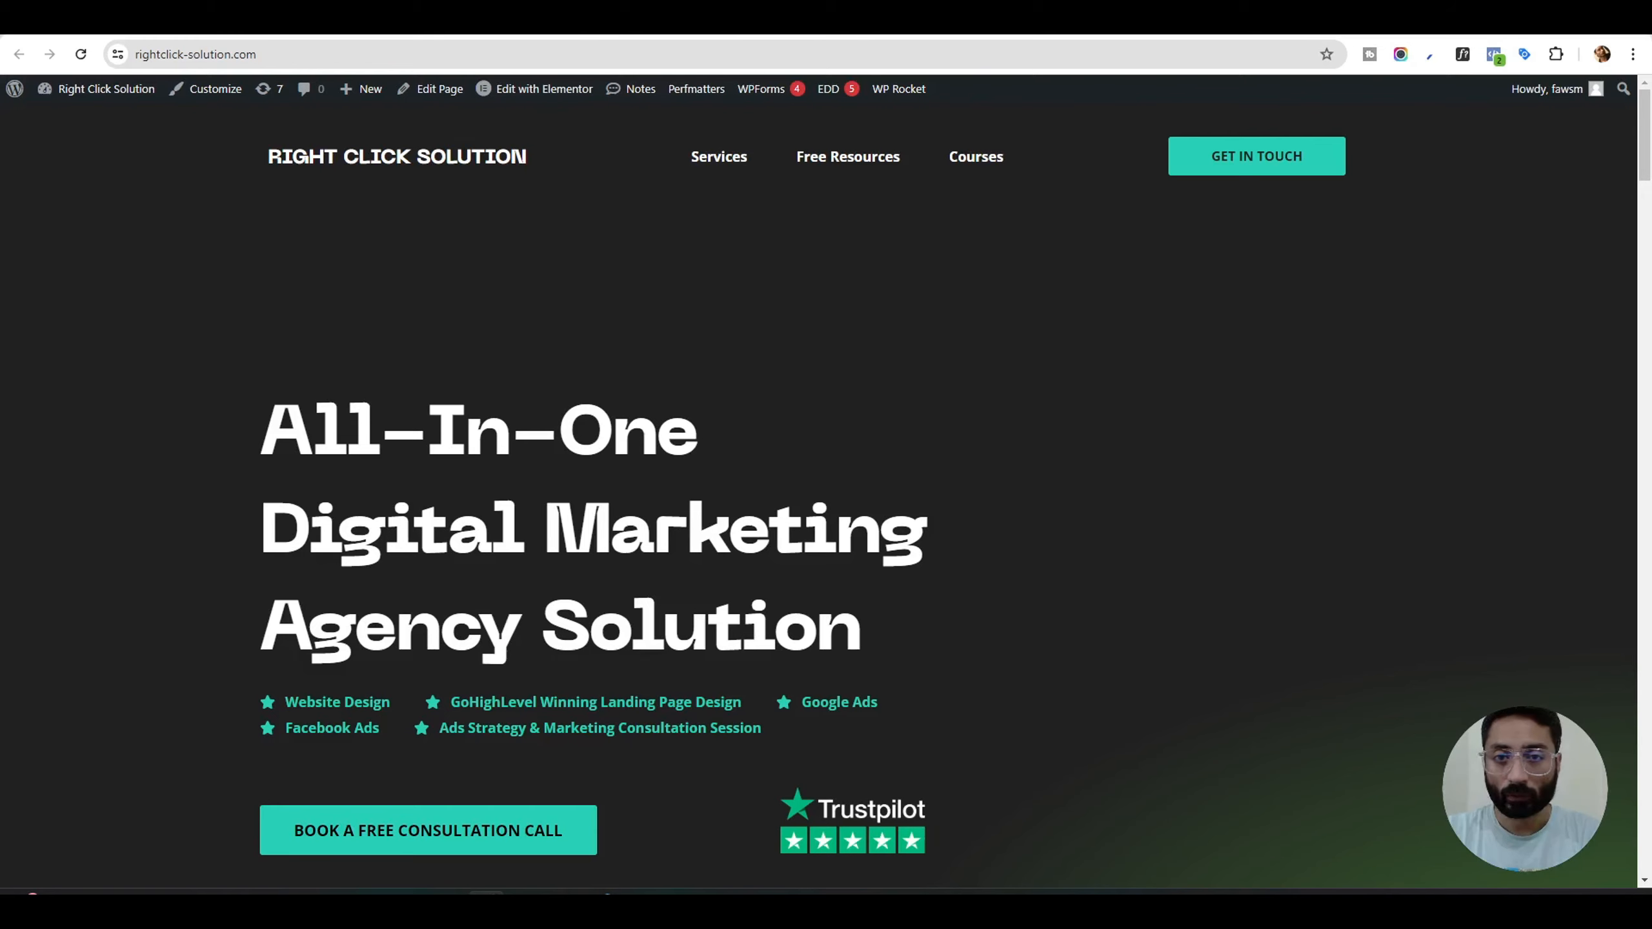
click(81, 55)
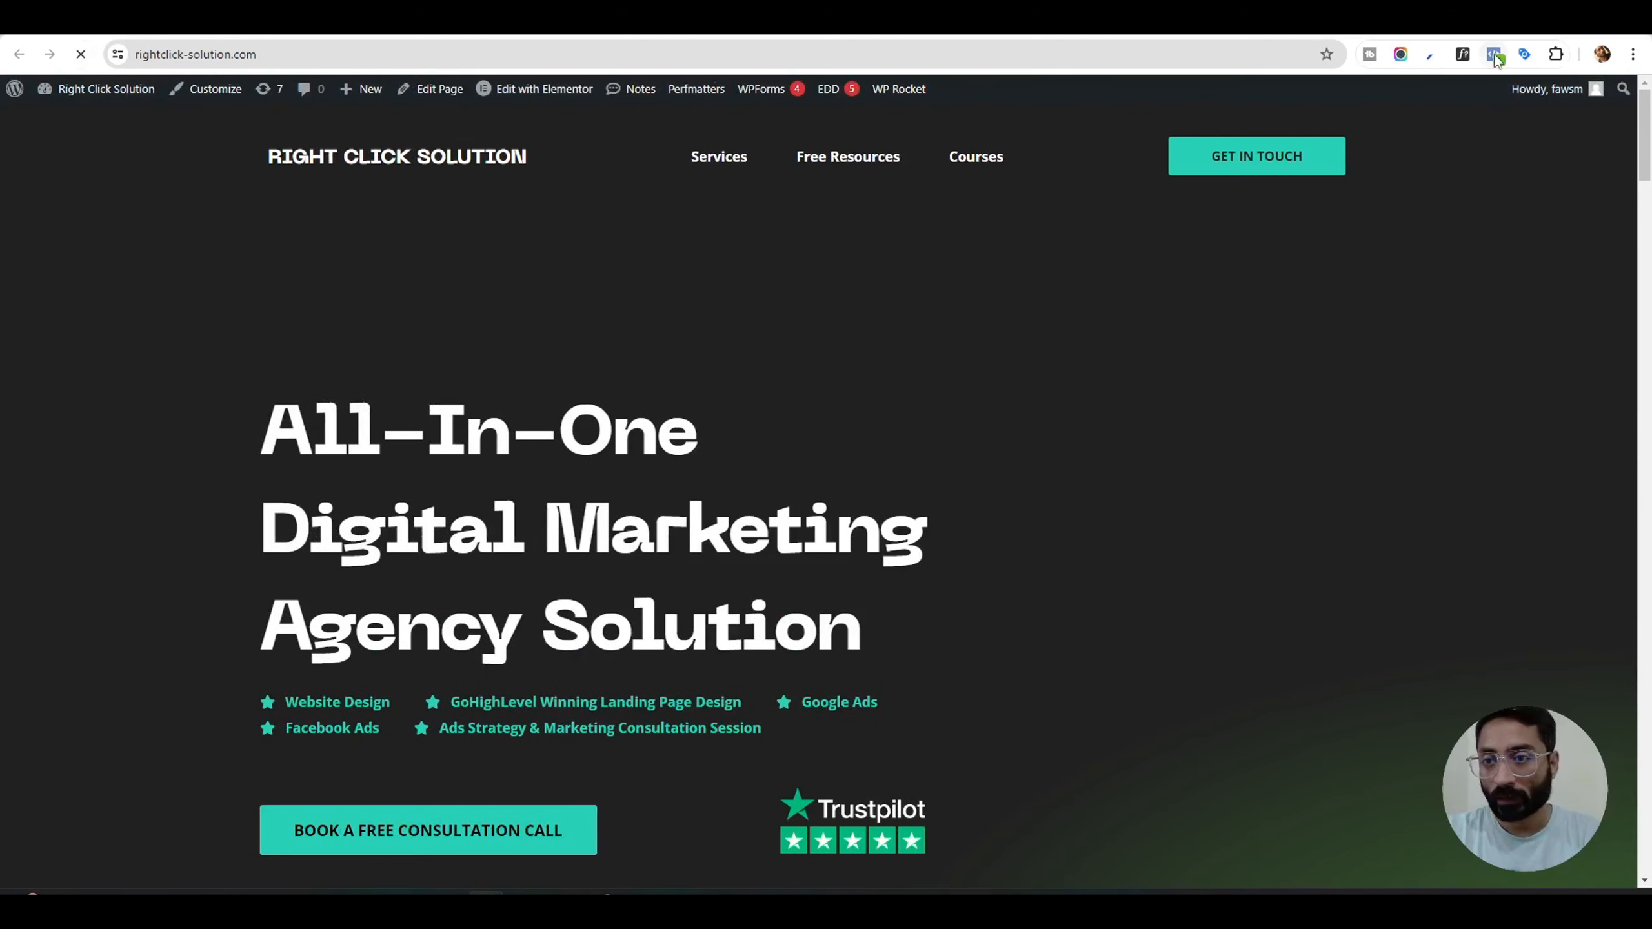
click(1495, 55)
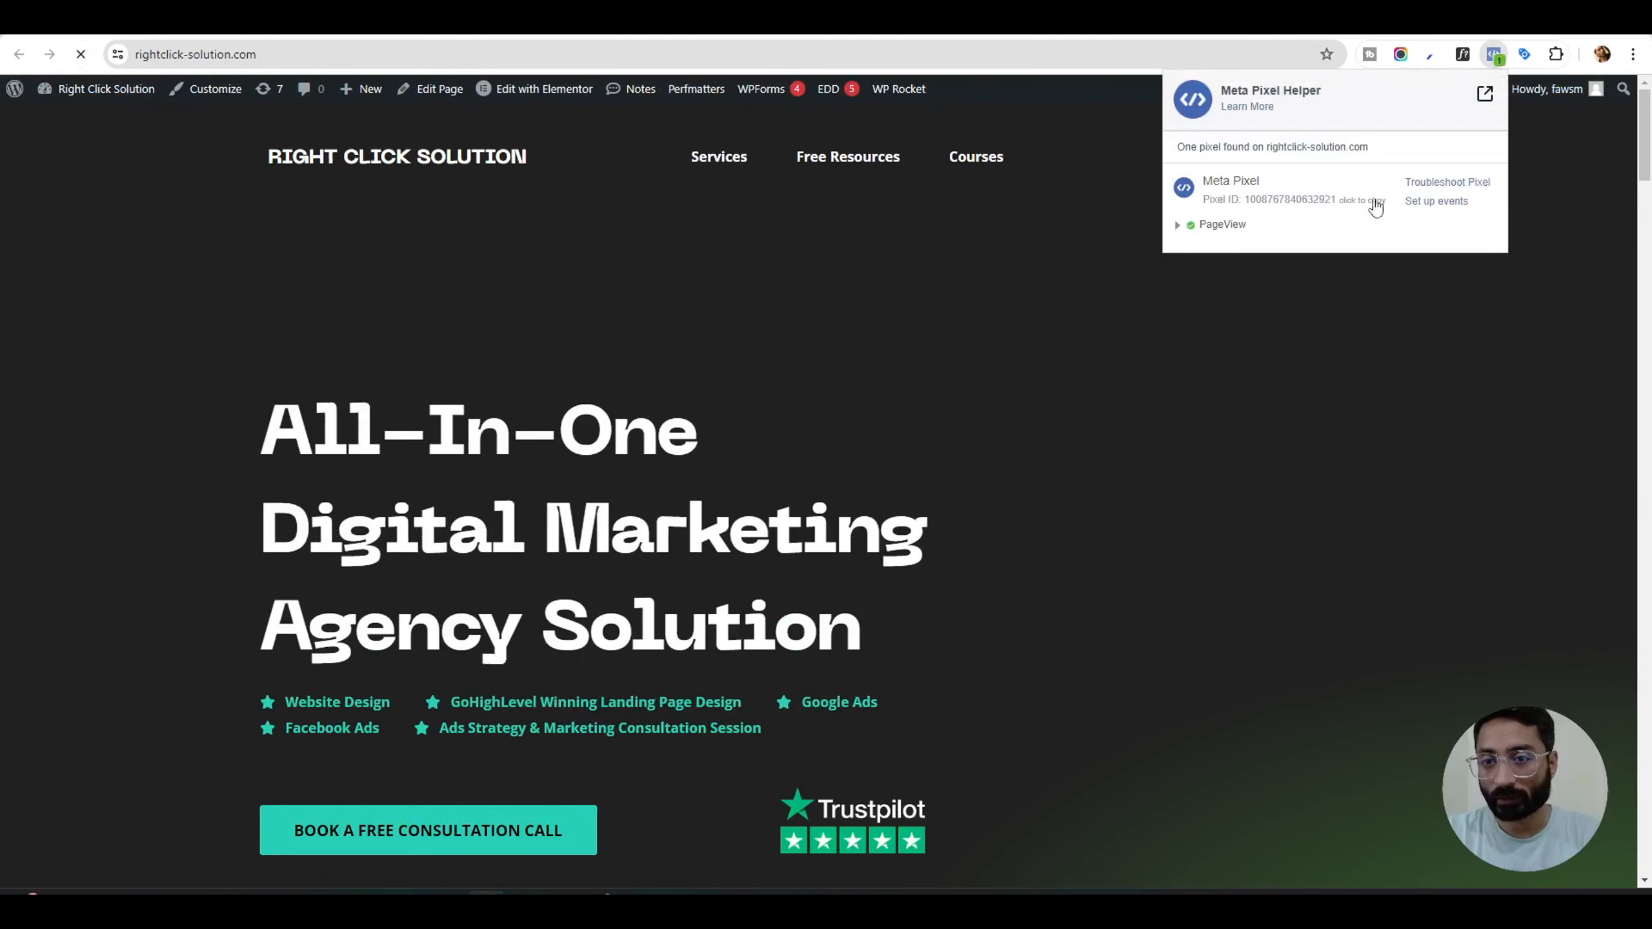
click(1178, 225)
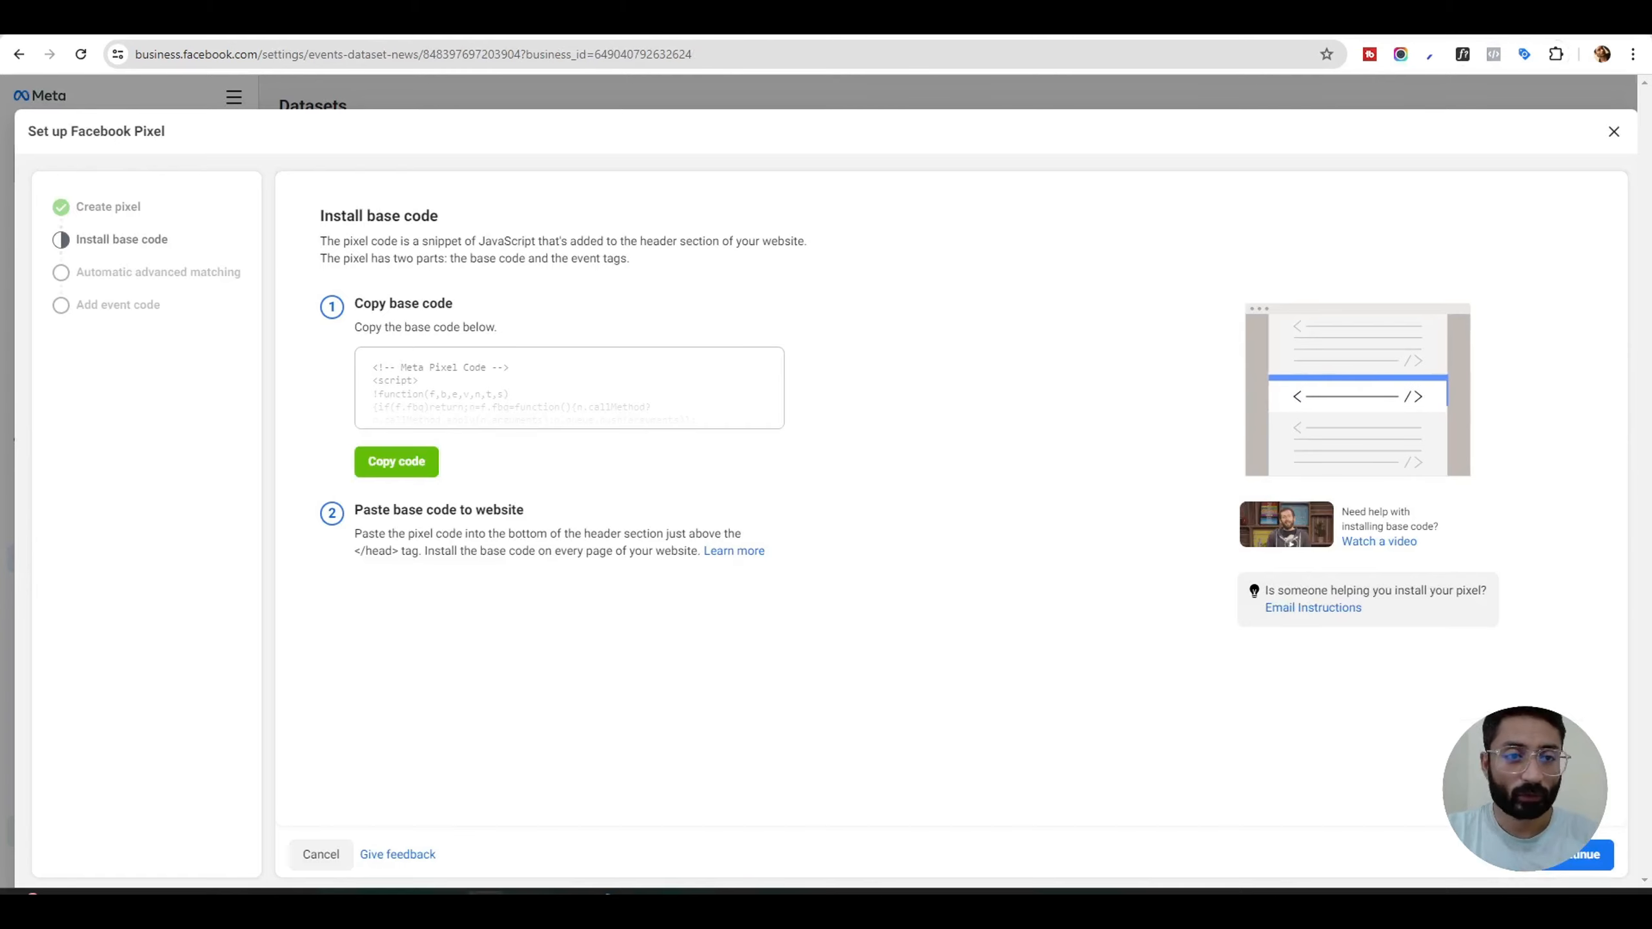
Step: Turn on automatic advanced matching in the Facebook Pixel setup, enable every customer information type and proceed to the event code stage
click(1596, 862)
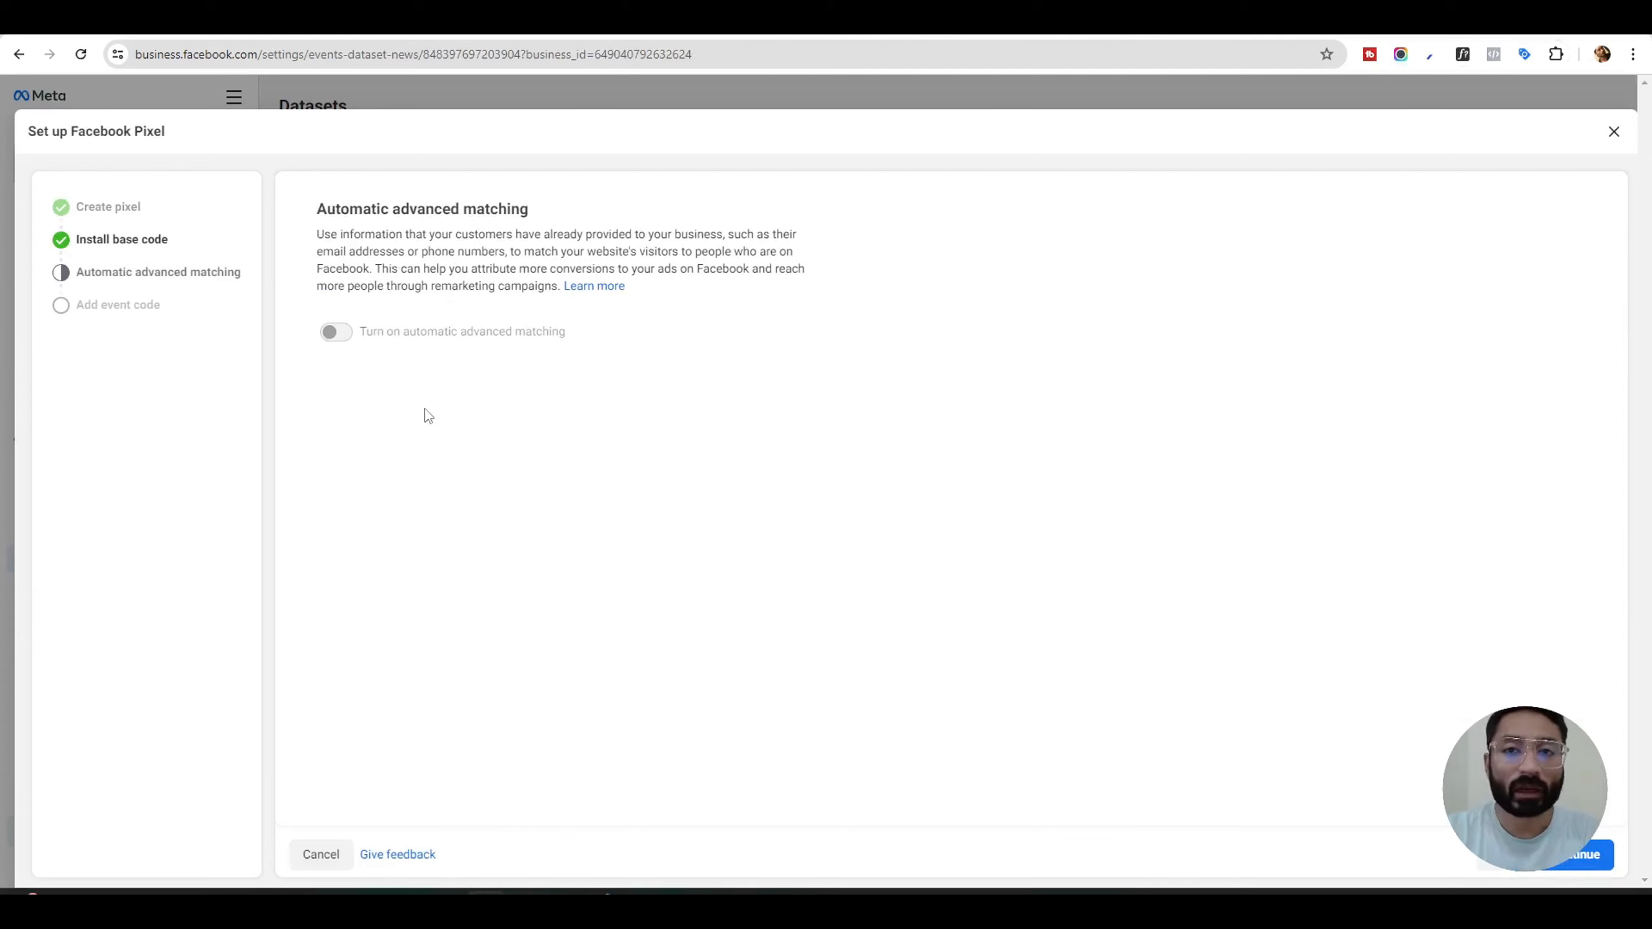
click(333, 334)
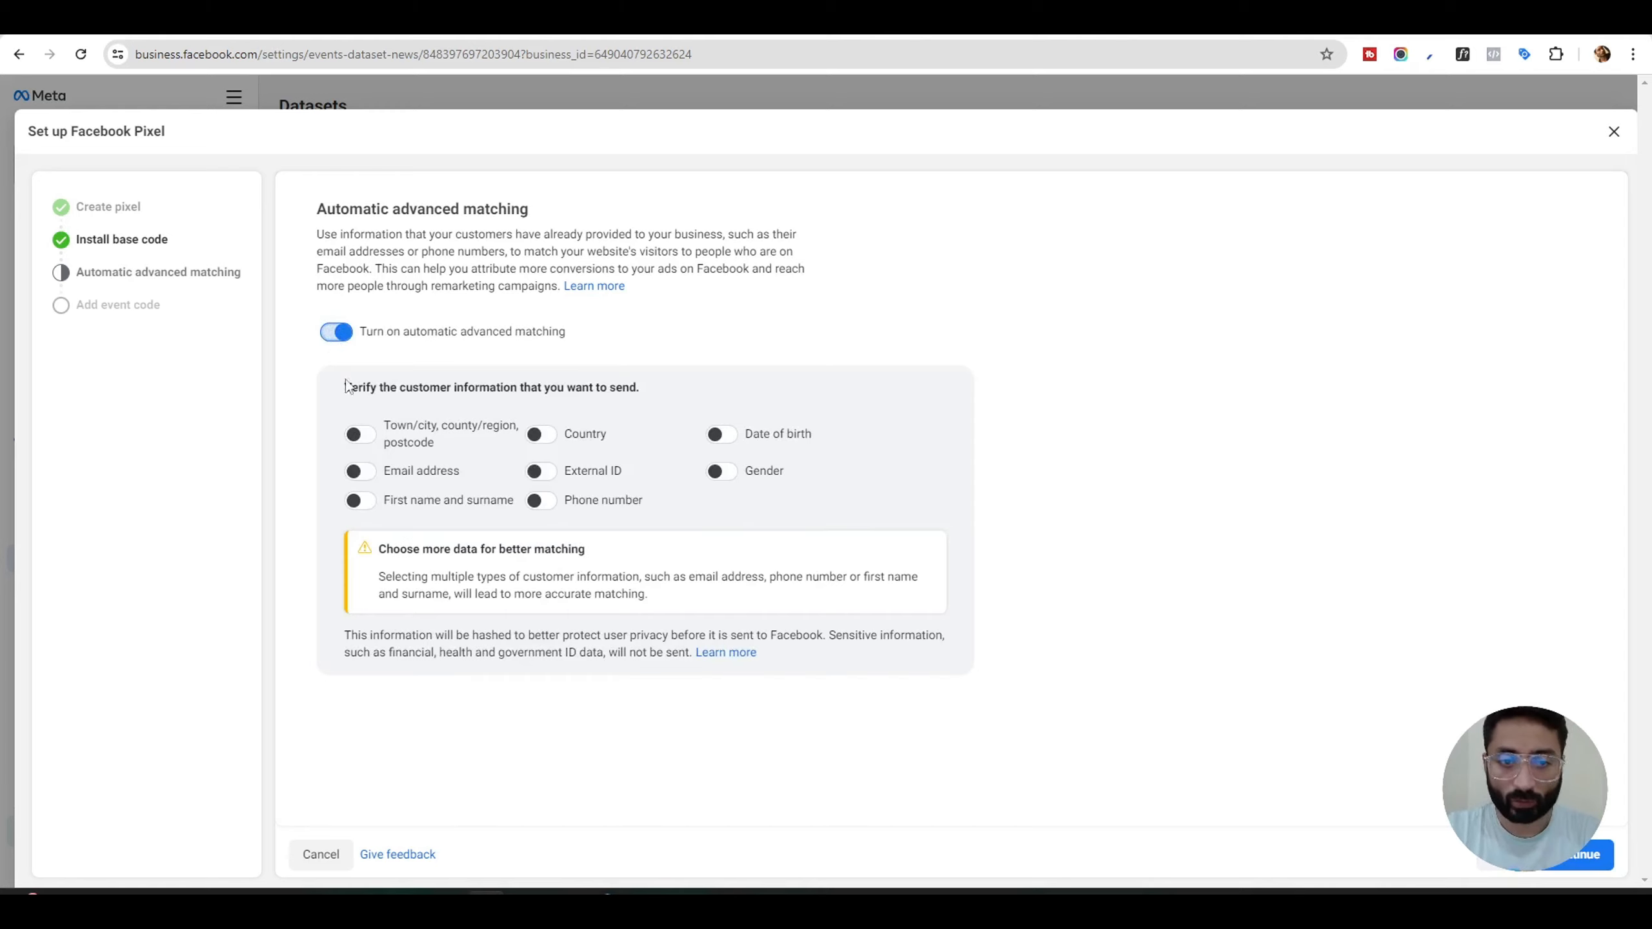
click(361, 436)
click(359, 471)
click(359, 500)
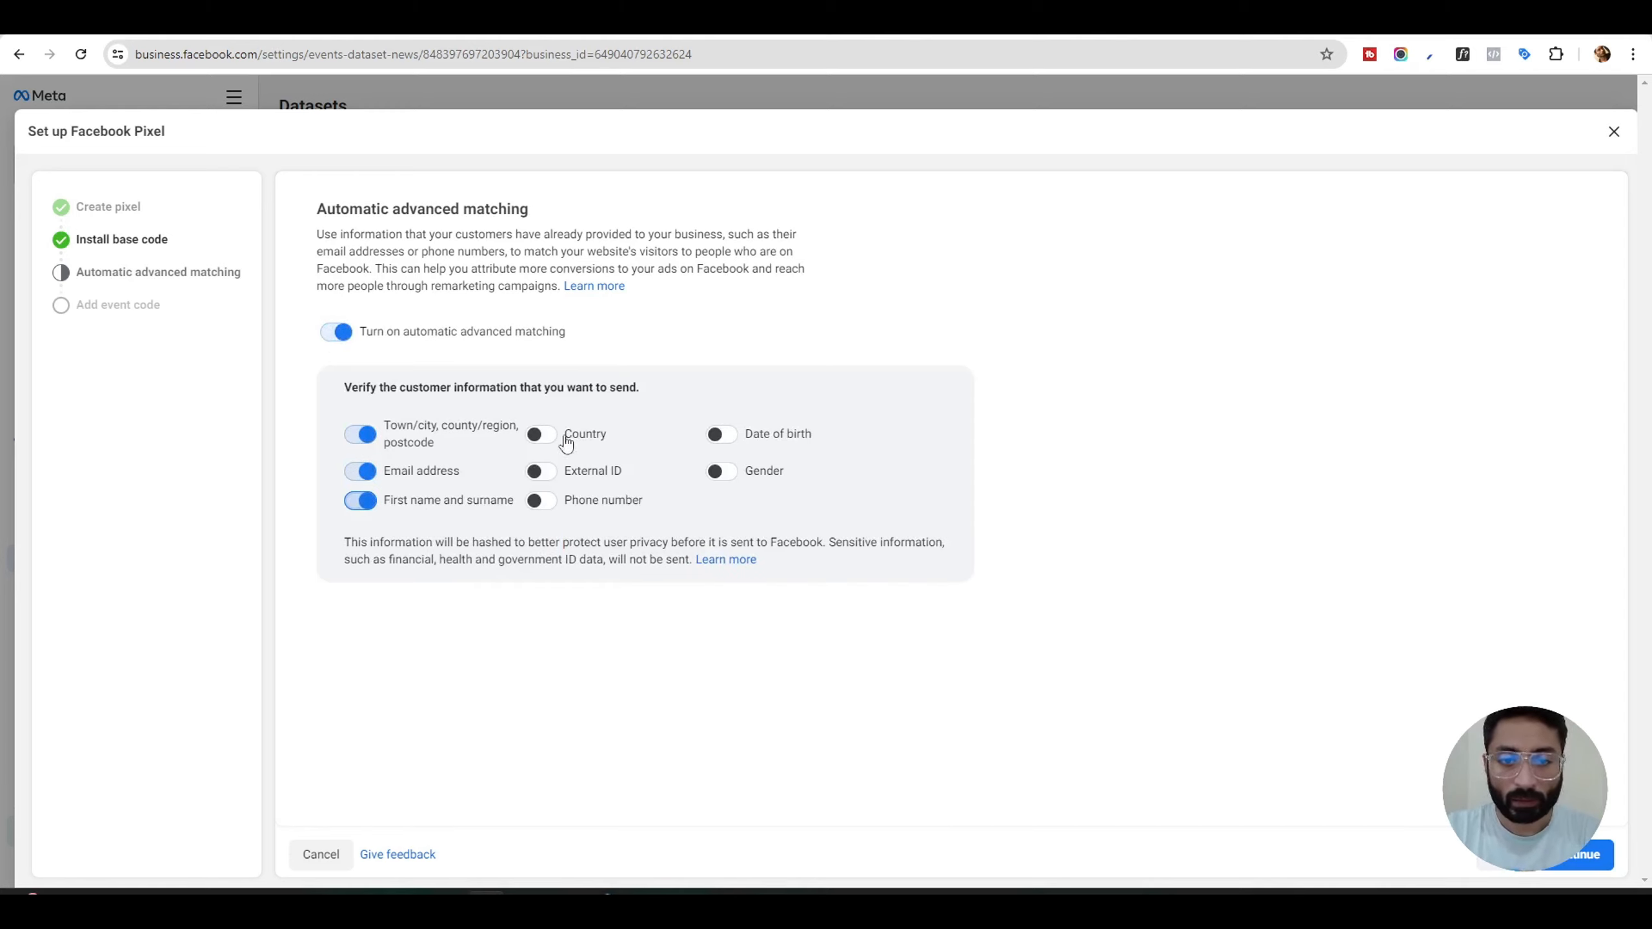
click(542, 434)
click(541, 471)
click(542, 500)
click(723, 434)
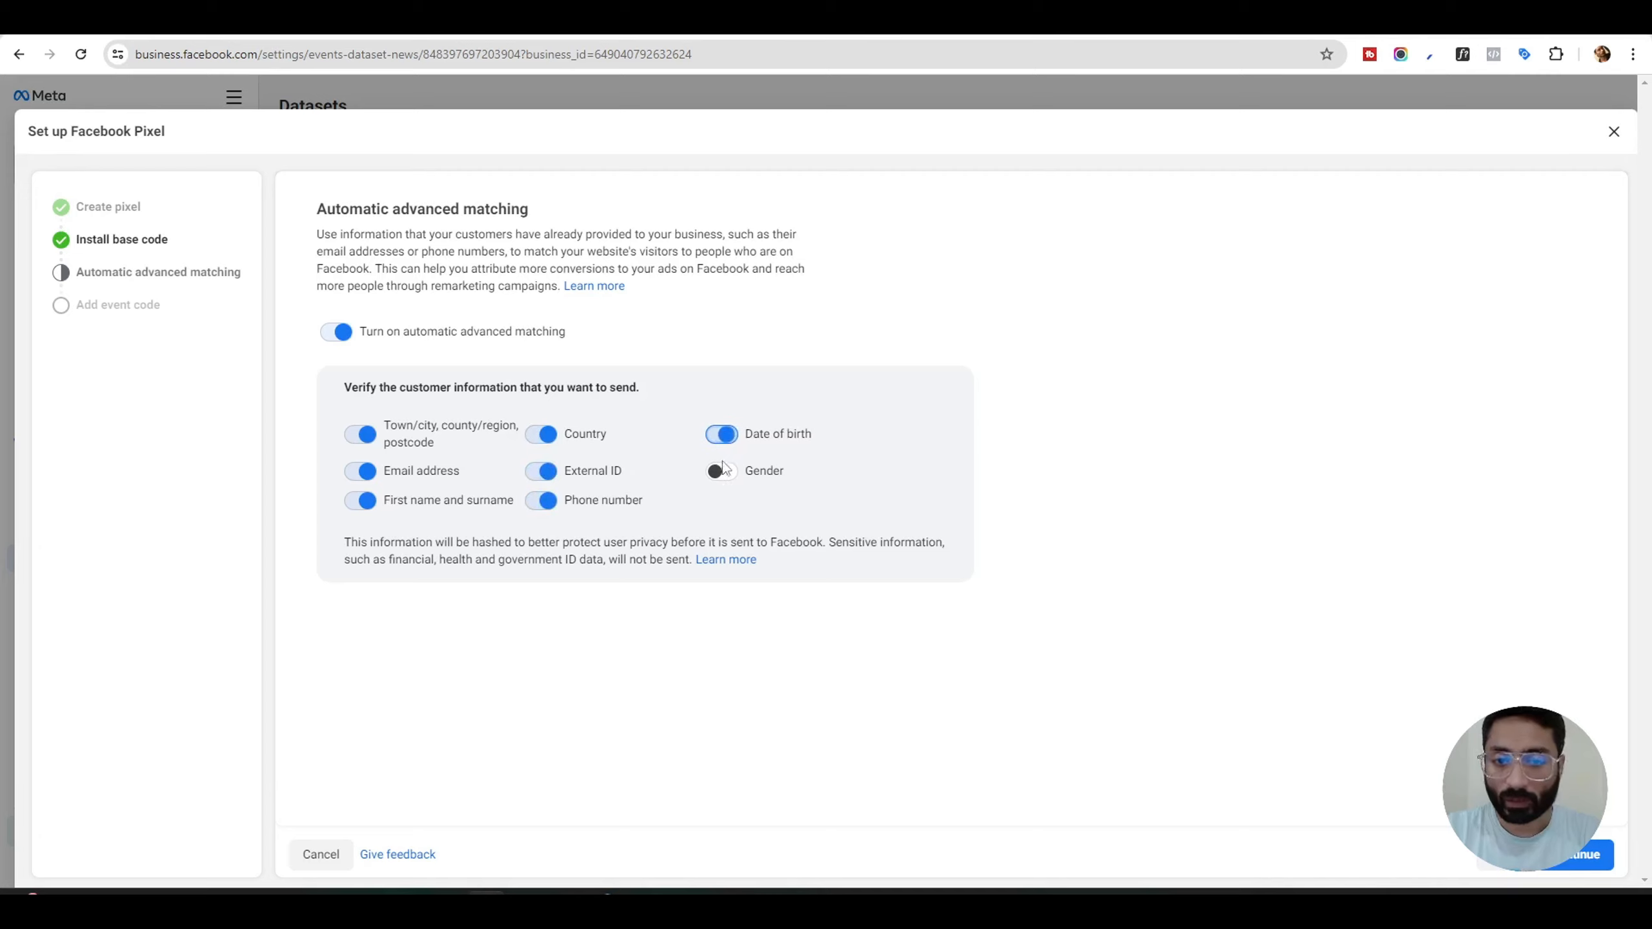
click(721, 472)
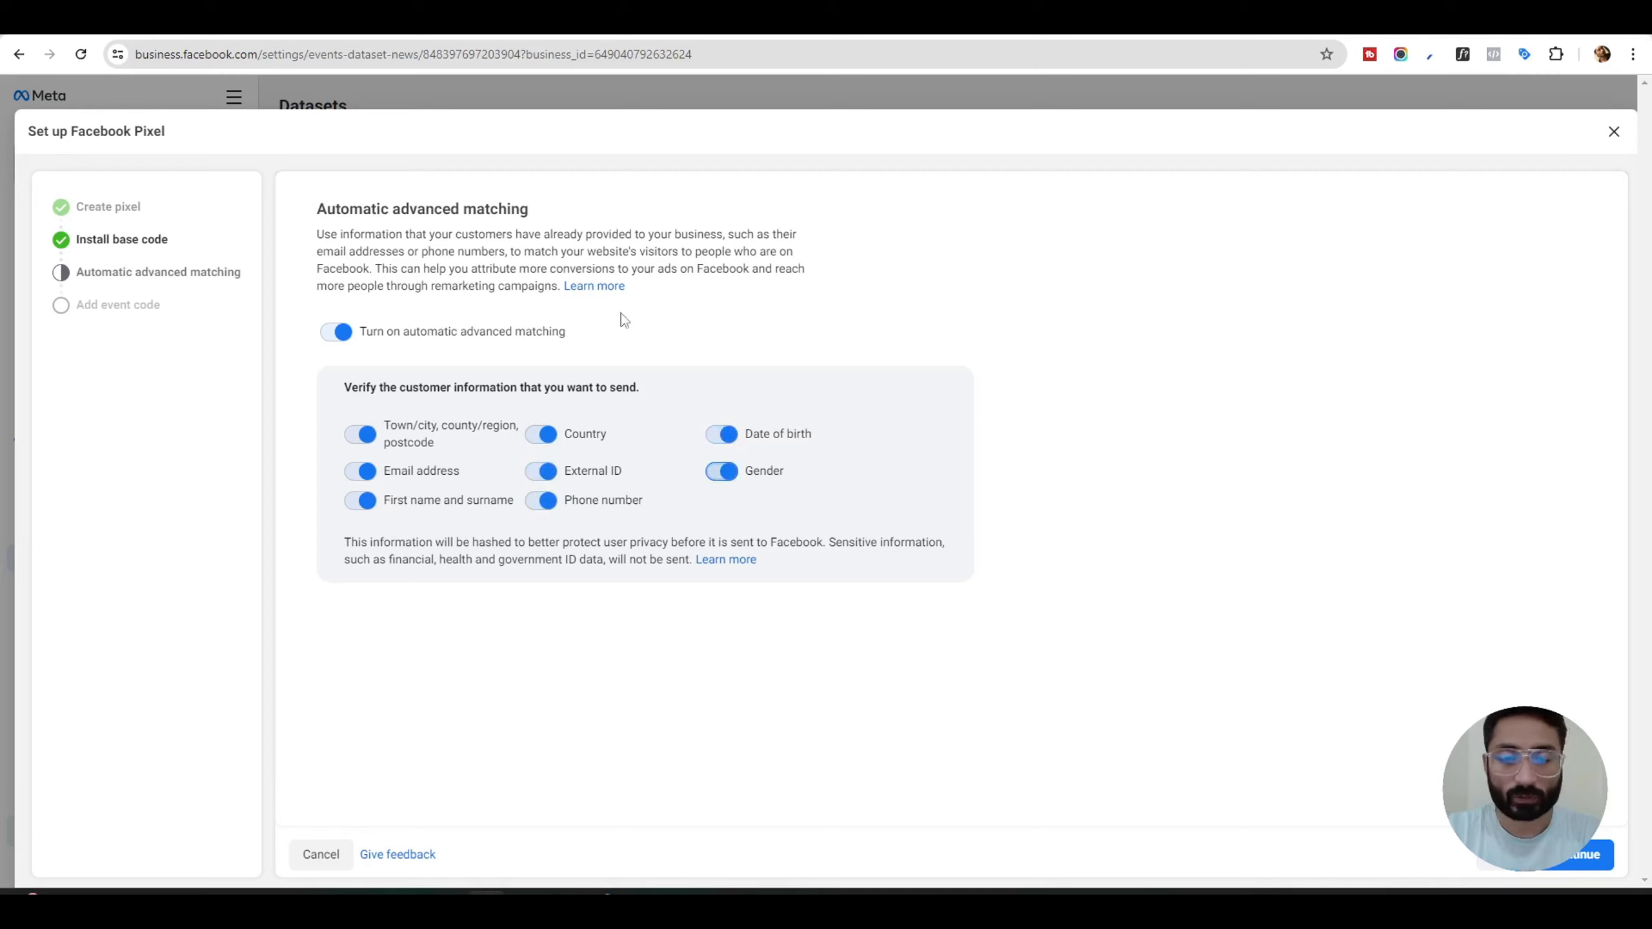
click(1582, 855)
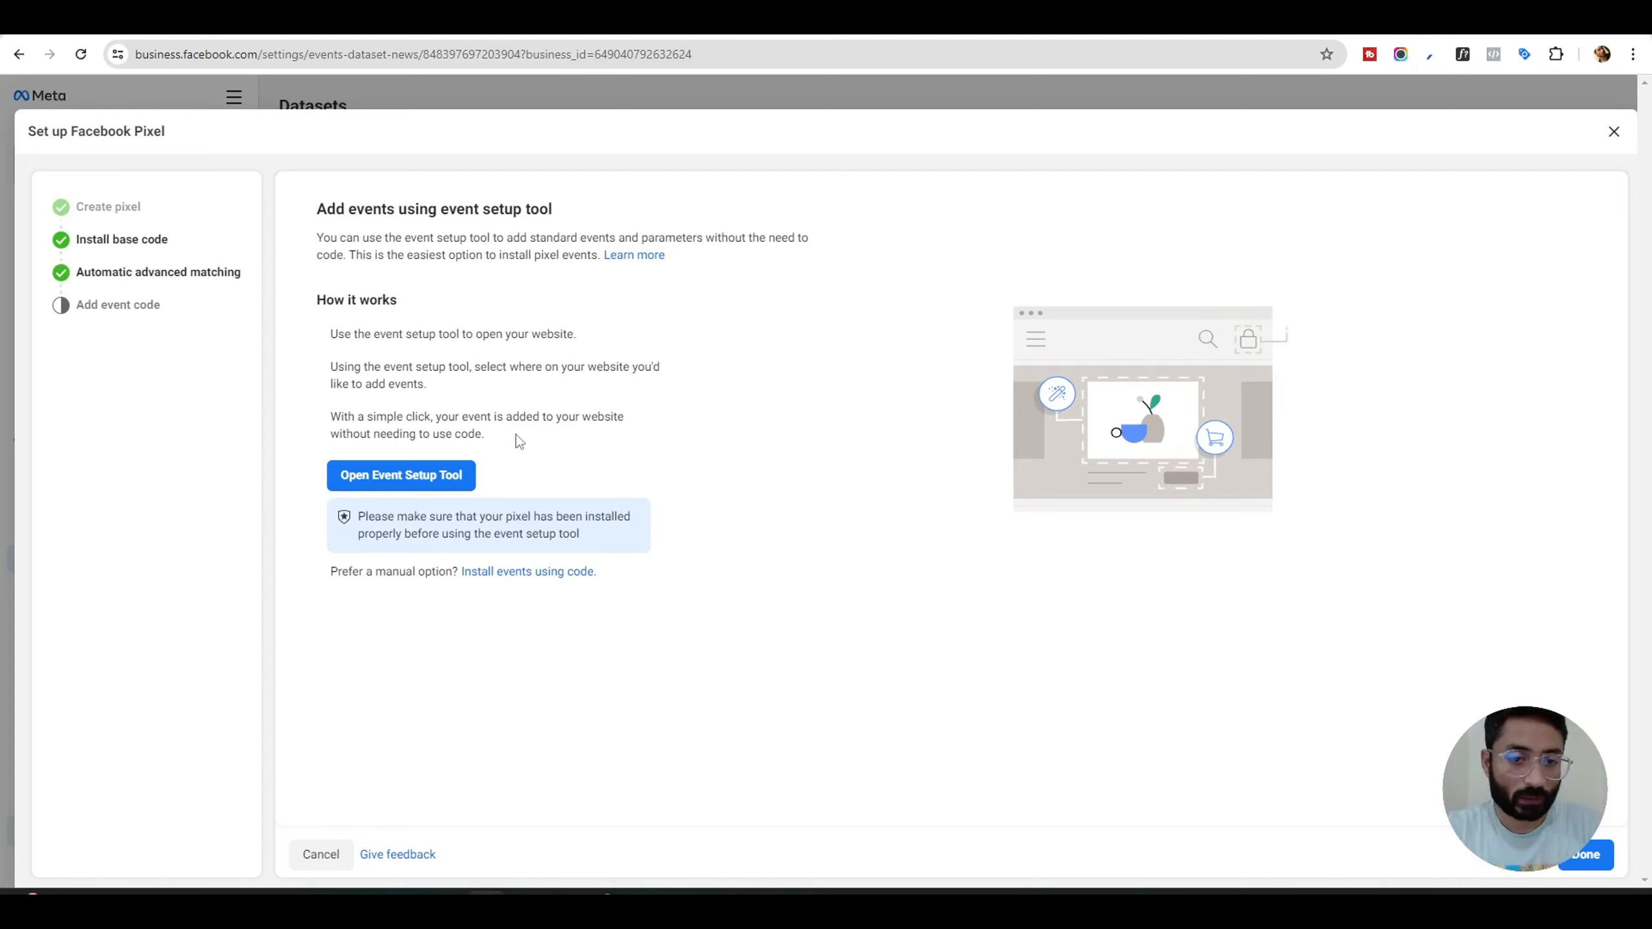
click(368, 479)
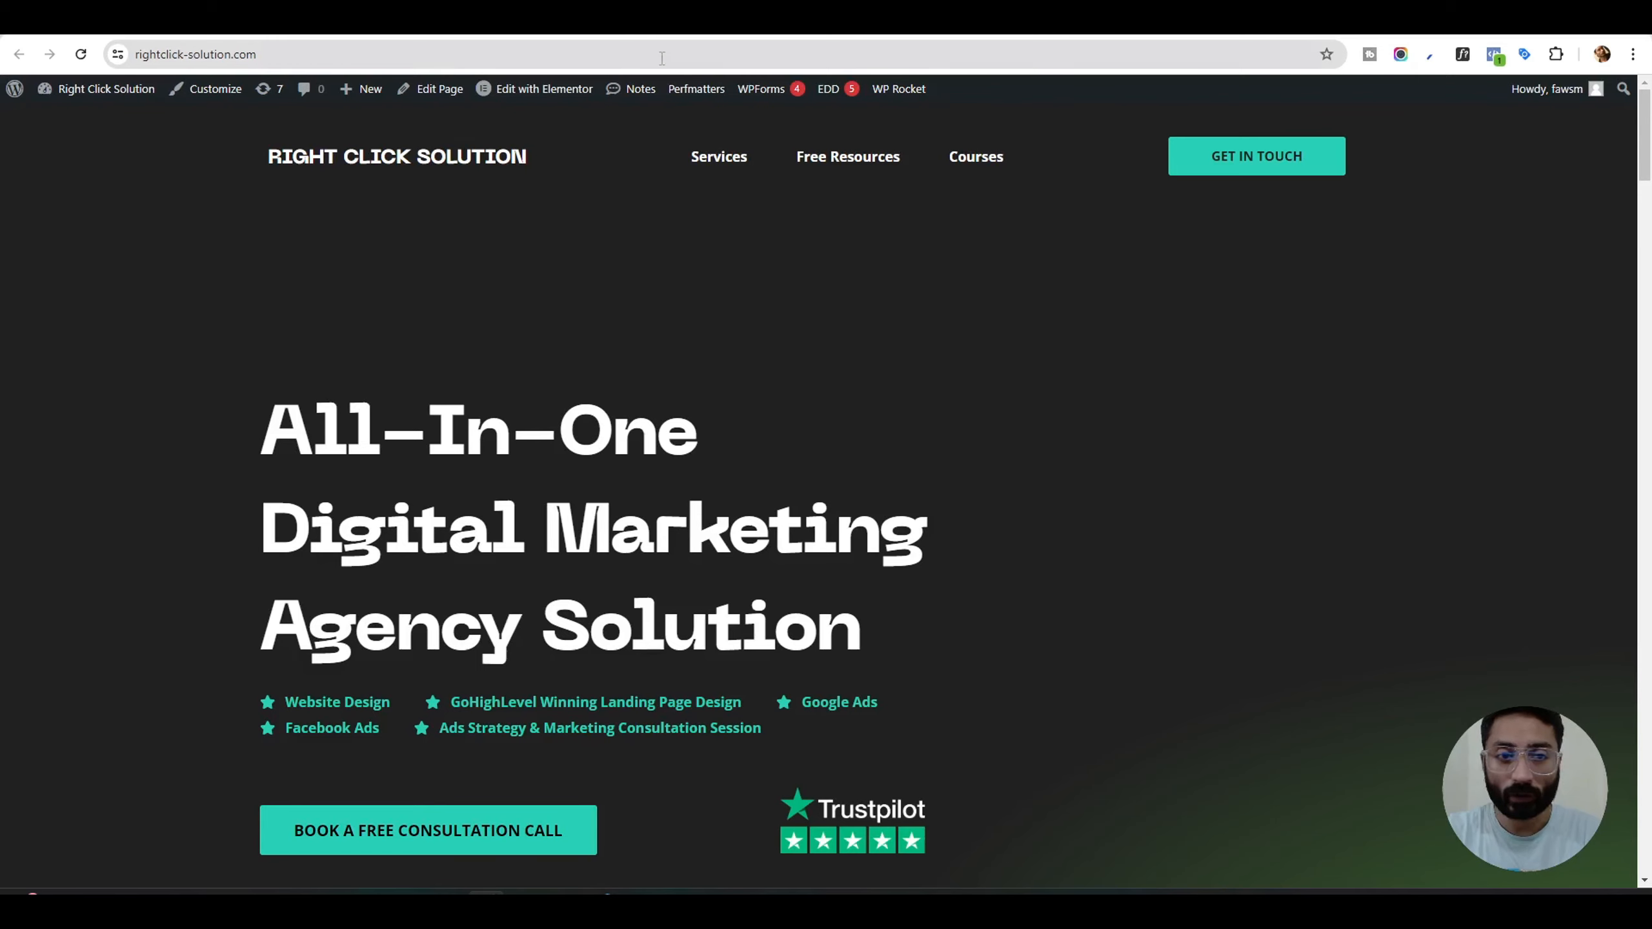
click(444, 58)
key(ctrl+c)
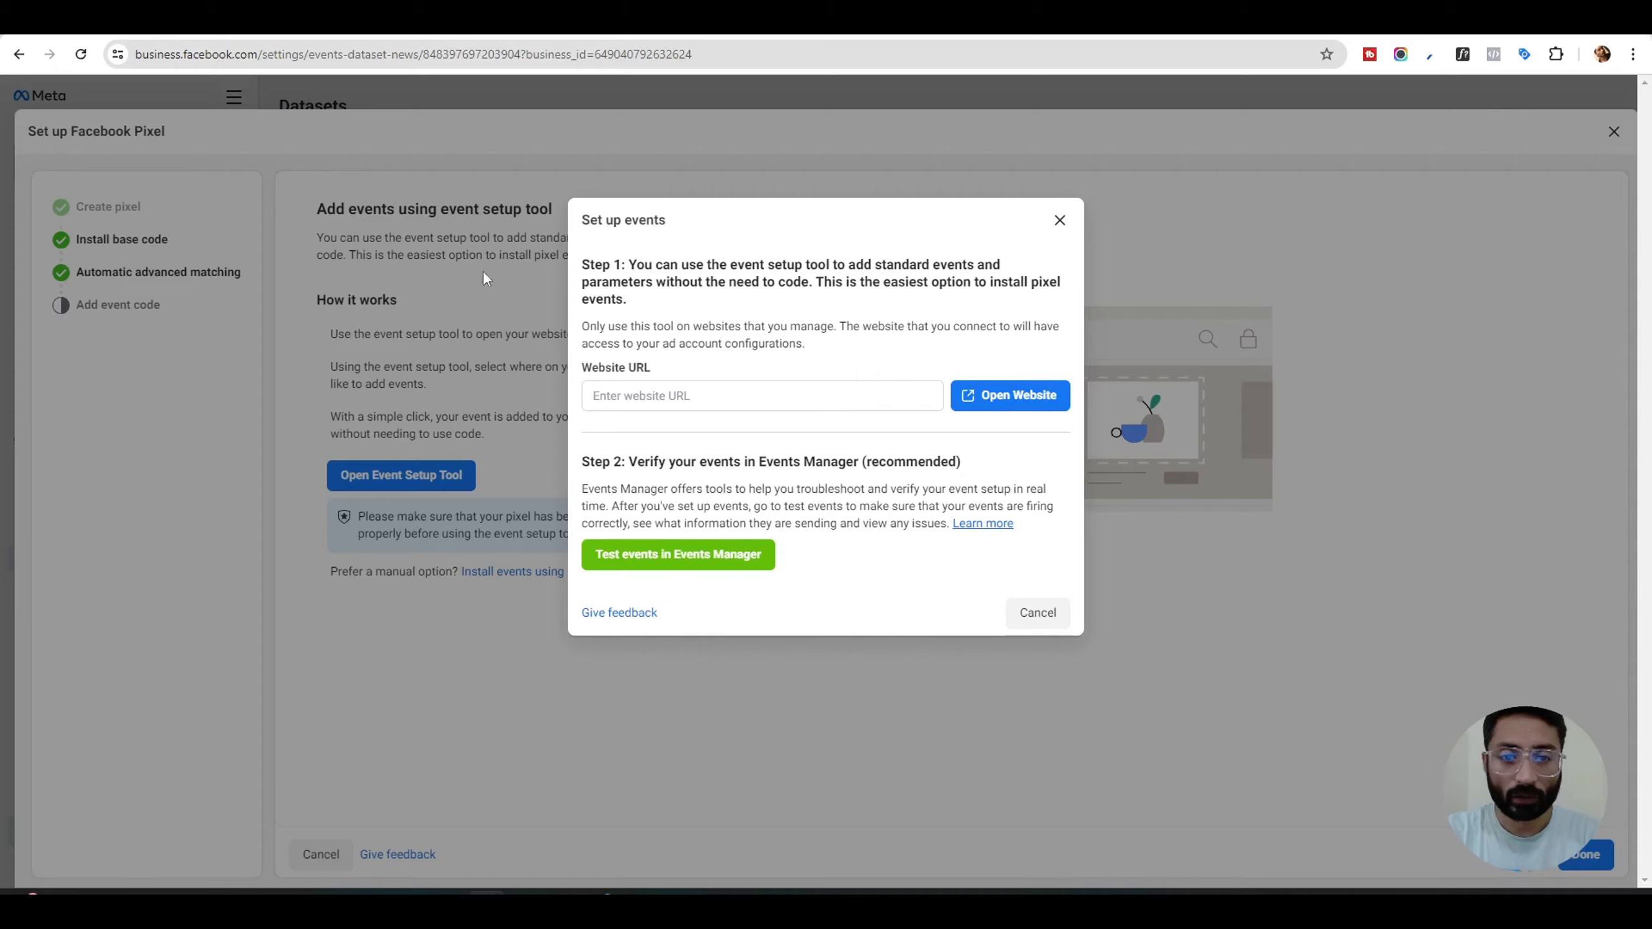
click(706, 393)
key(ctrl+v)
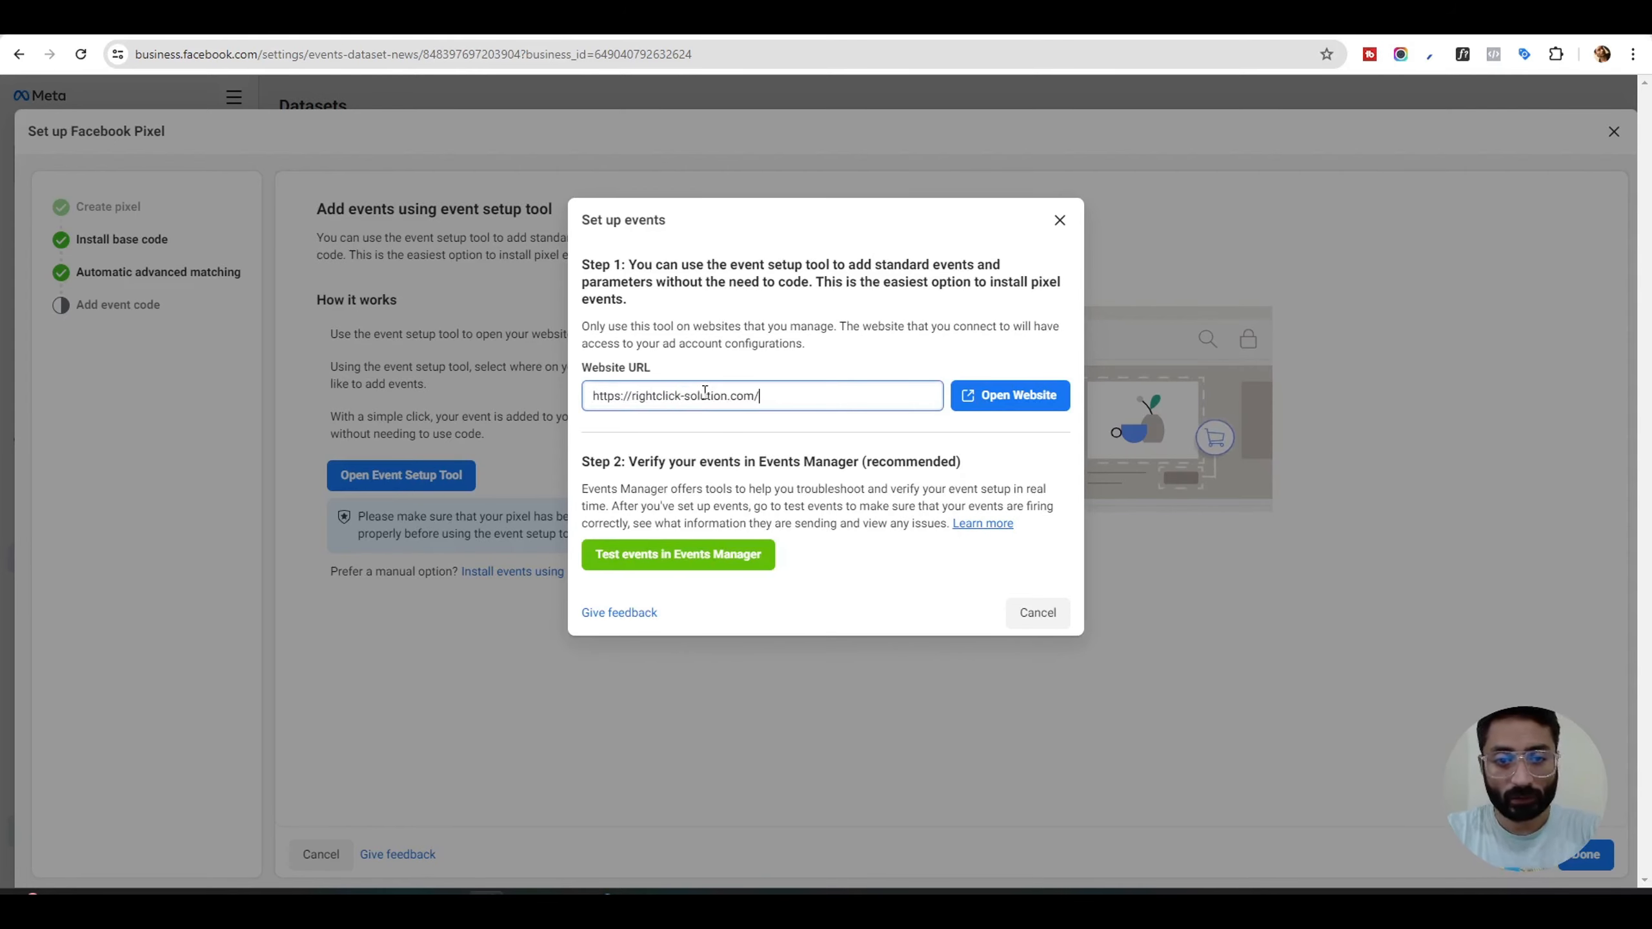
click(1046, 397)
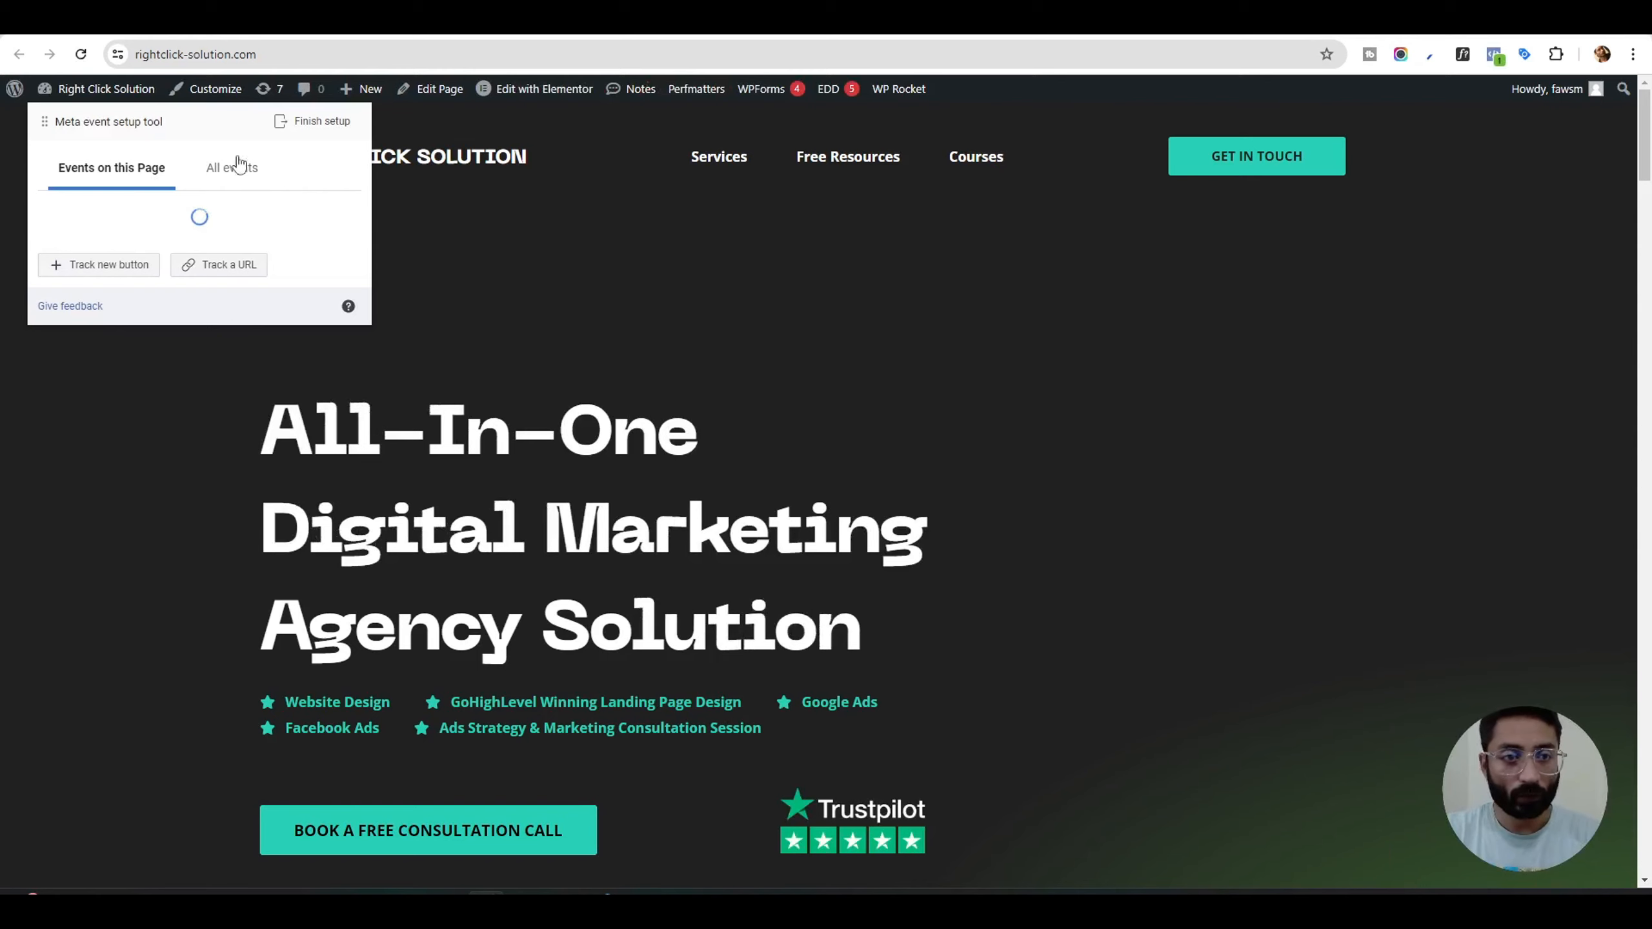
drag(191, 115, 1319, 296)
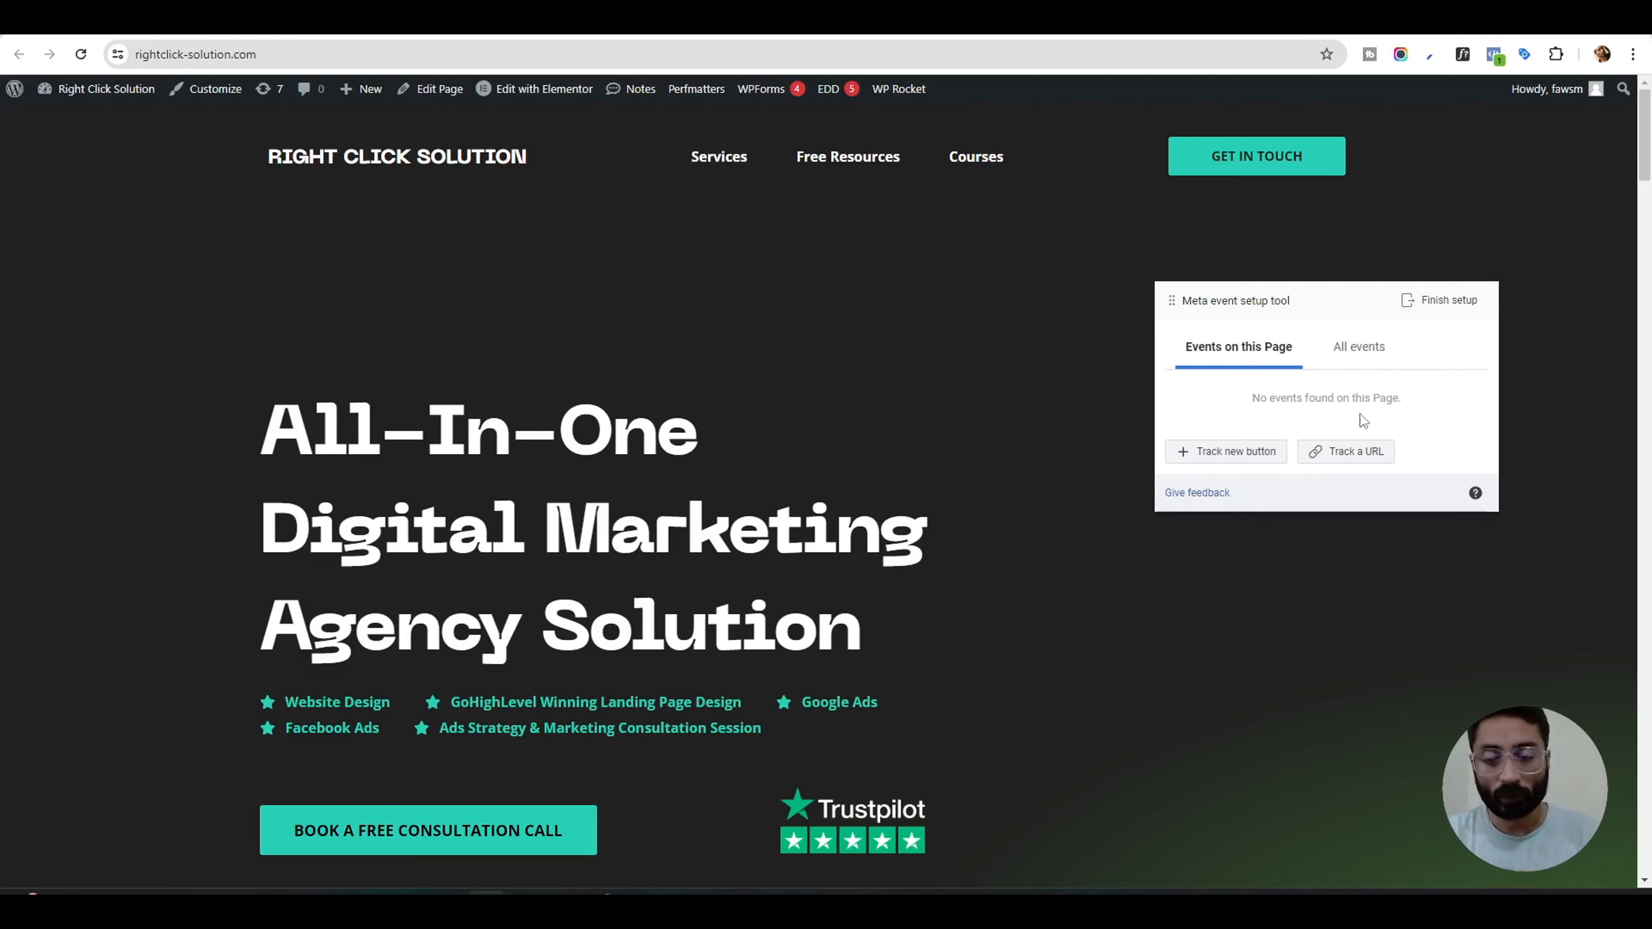
click(1371, 462)
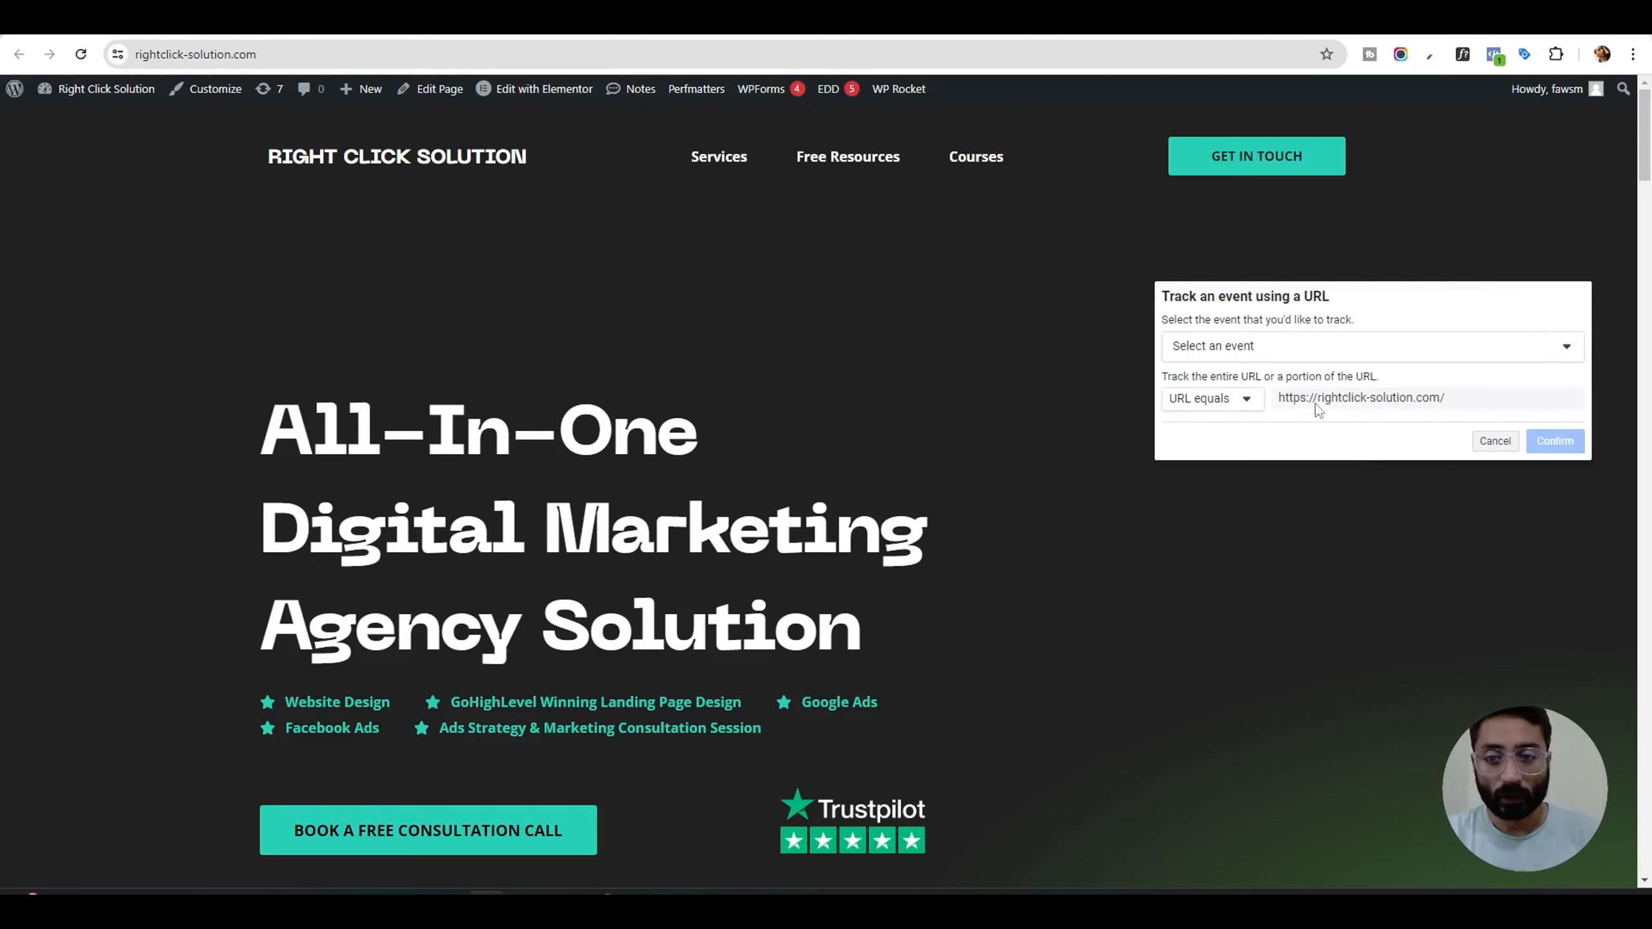
click(1285, 346)
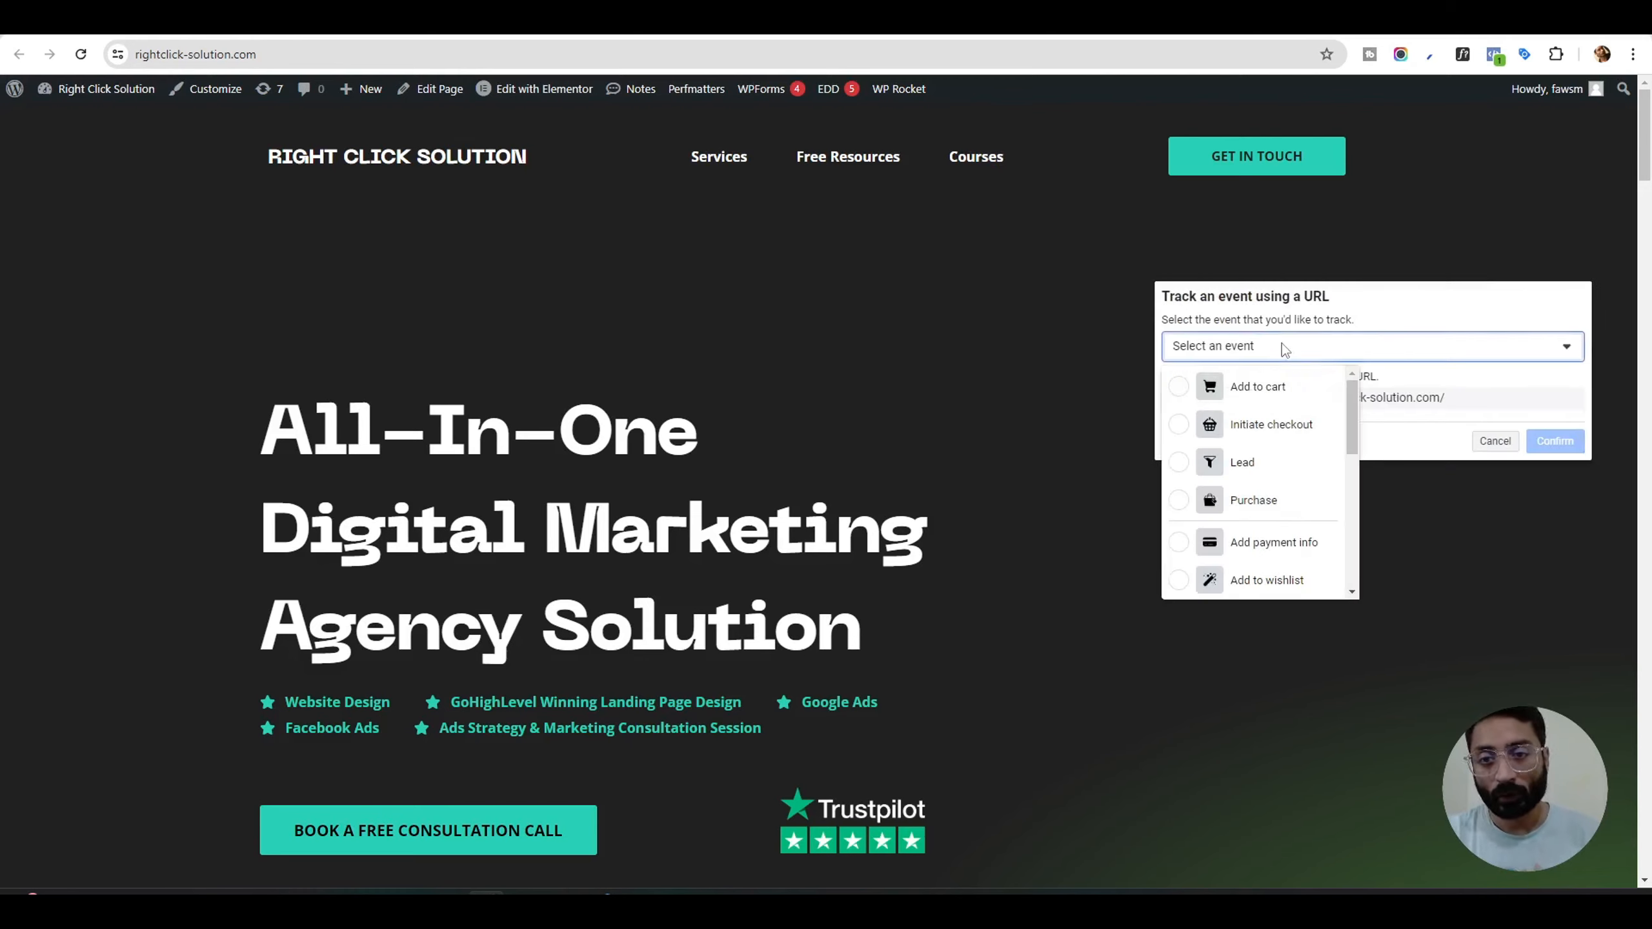
scroll(1268, 458, down, 3)
scroll(1271, 458, down, 2)
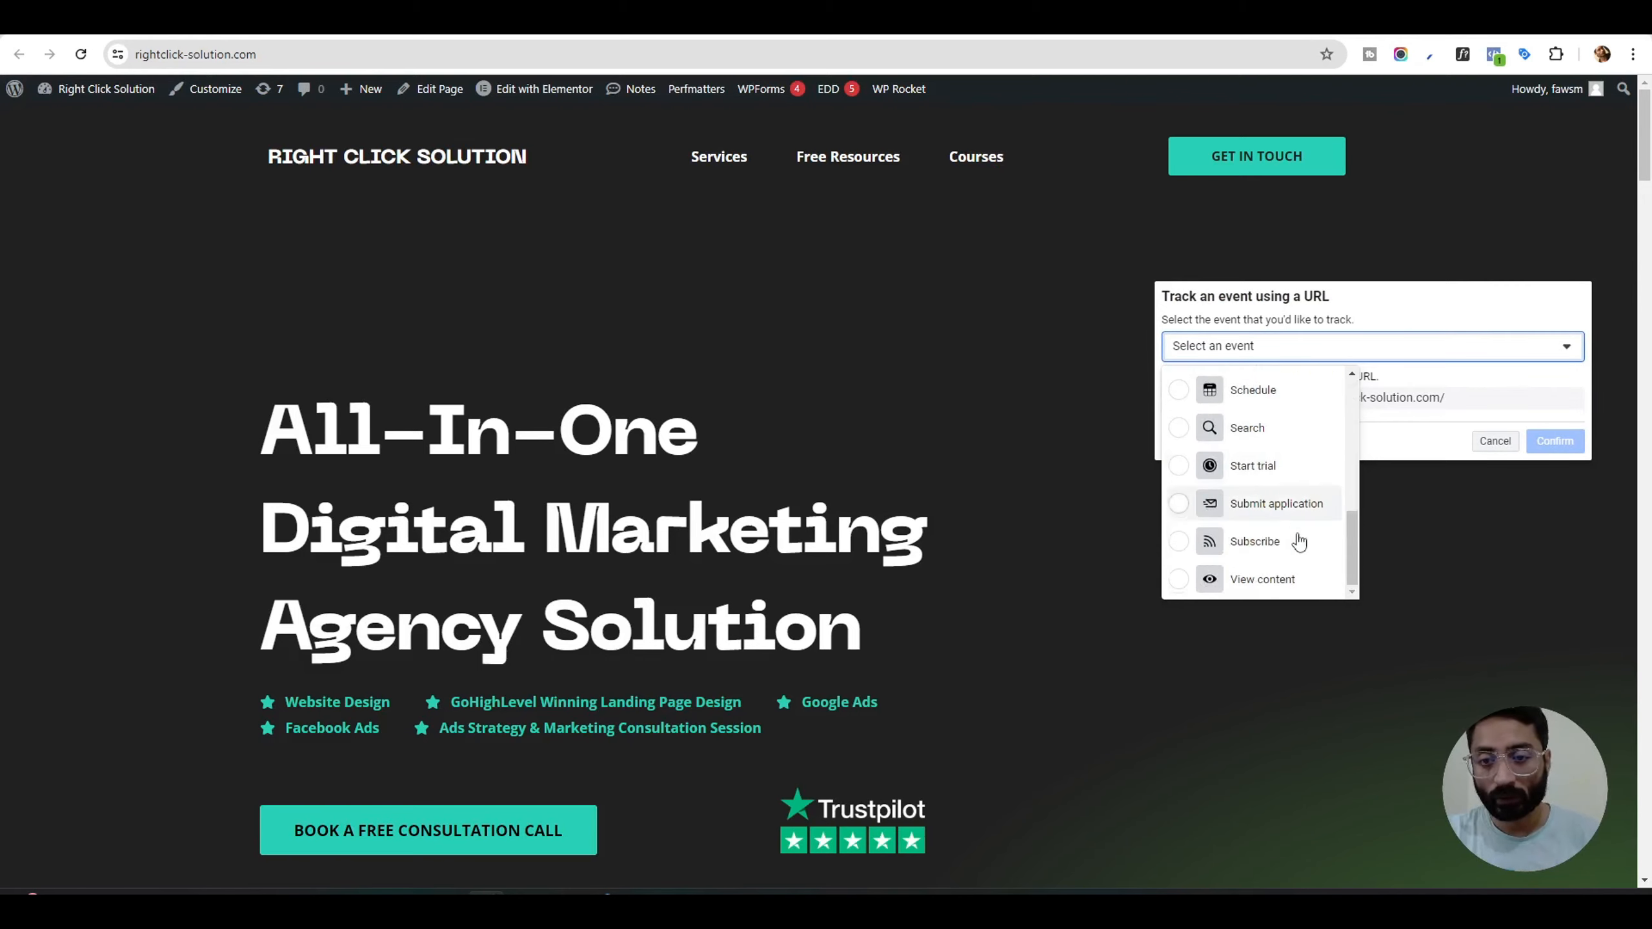
click(1288, 581)
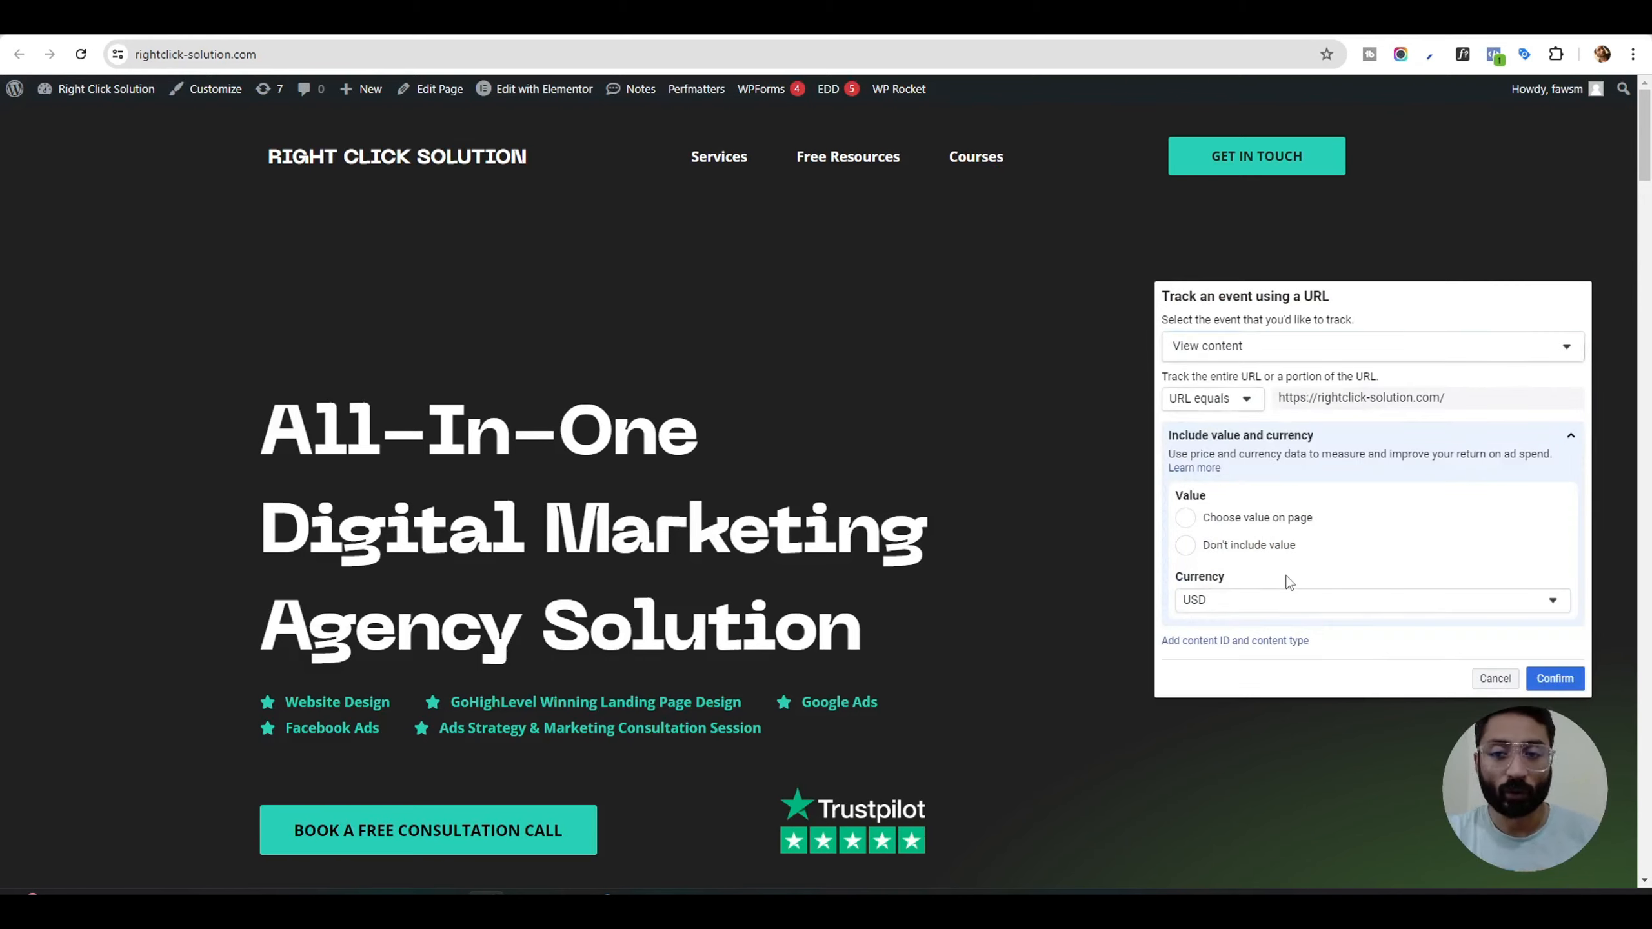
click(1191, 550)
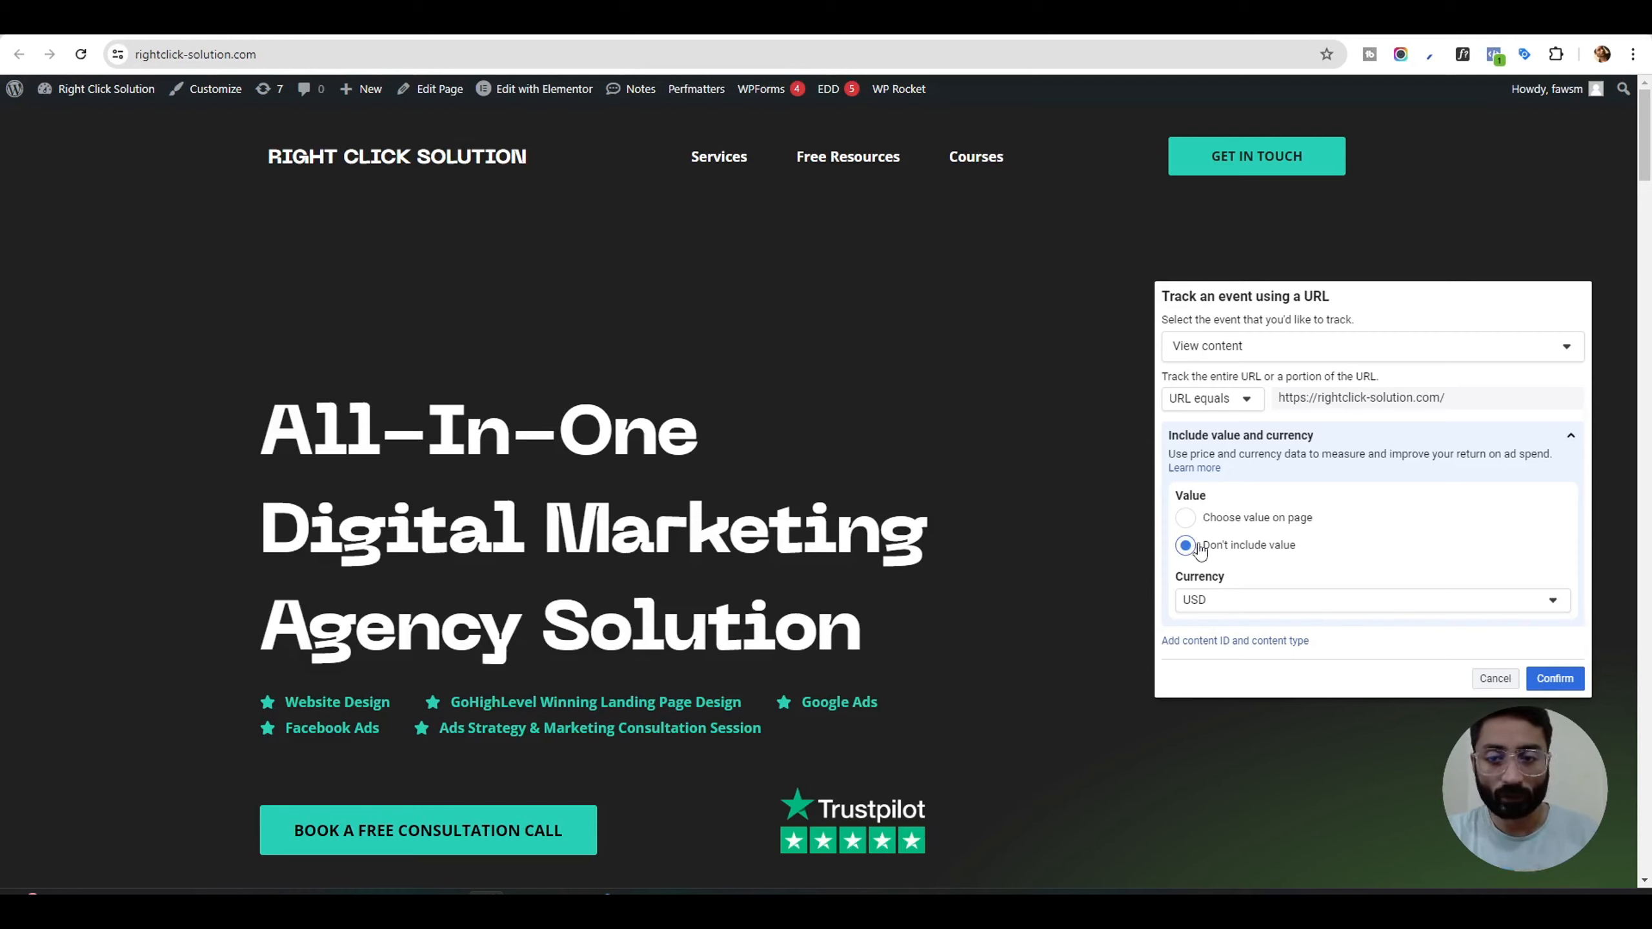
click(1554, 679)
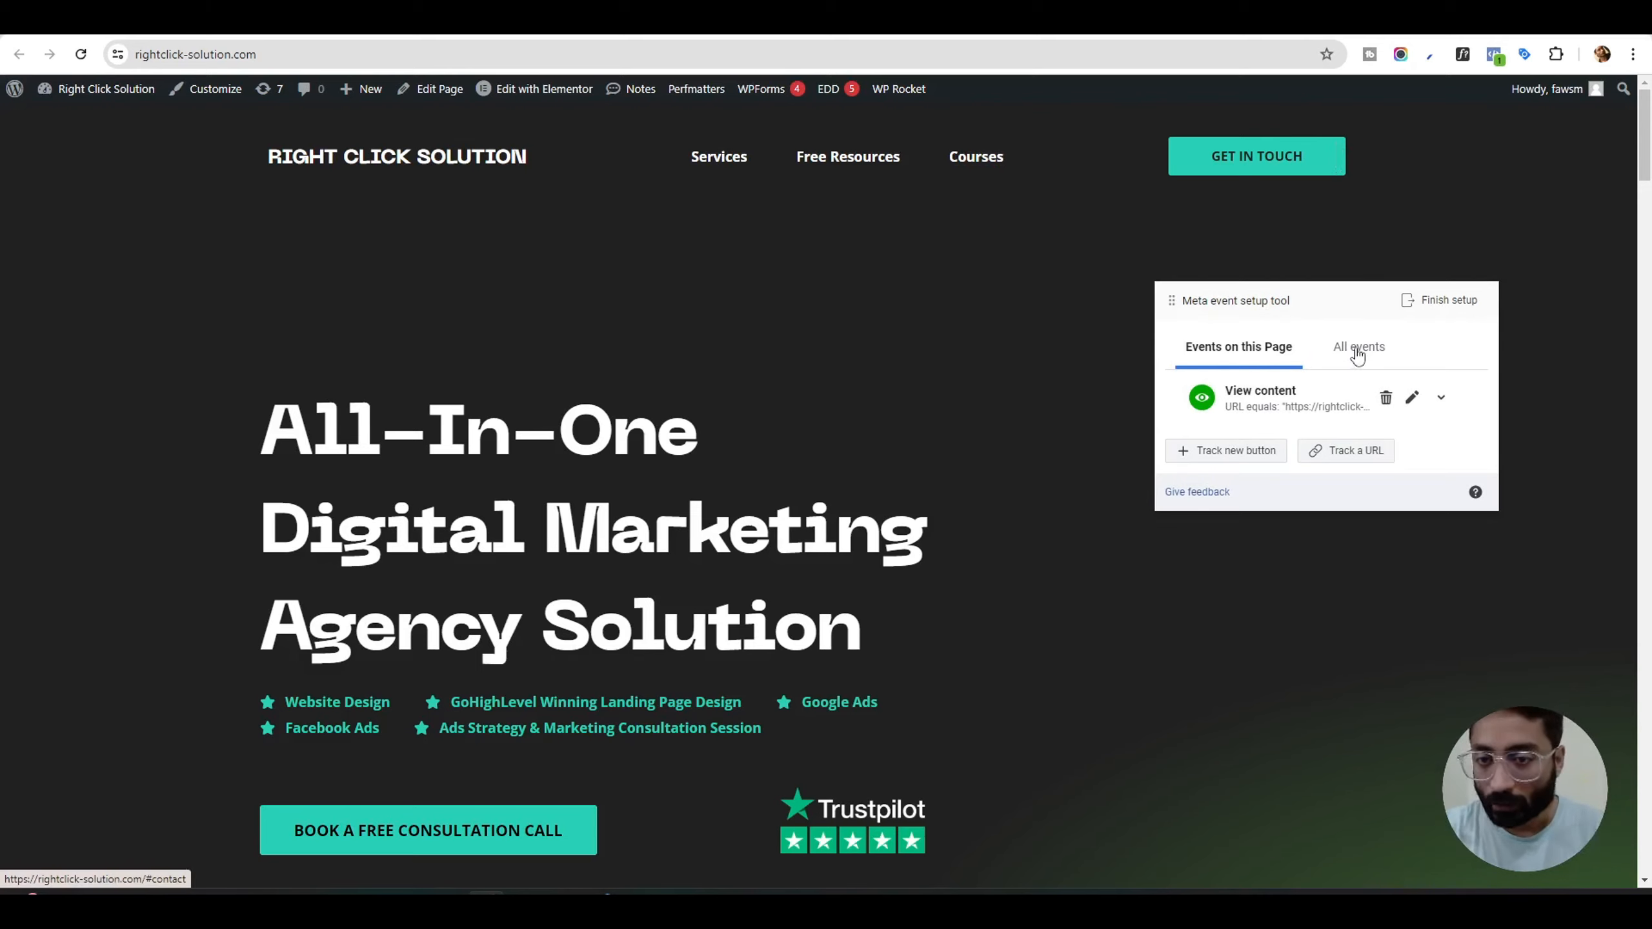
Step: Track the header's Get in Touch button as a Contact event
click(1185, 454)
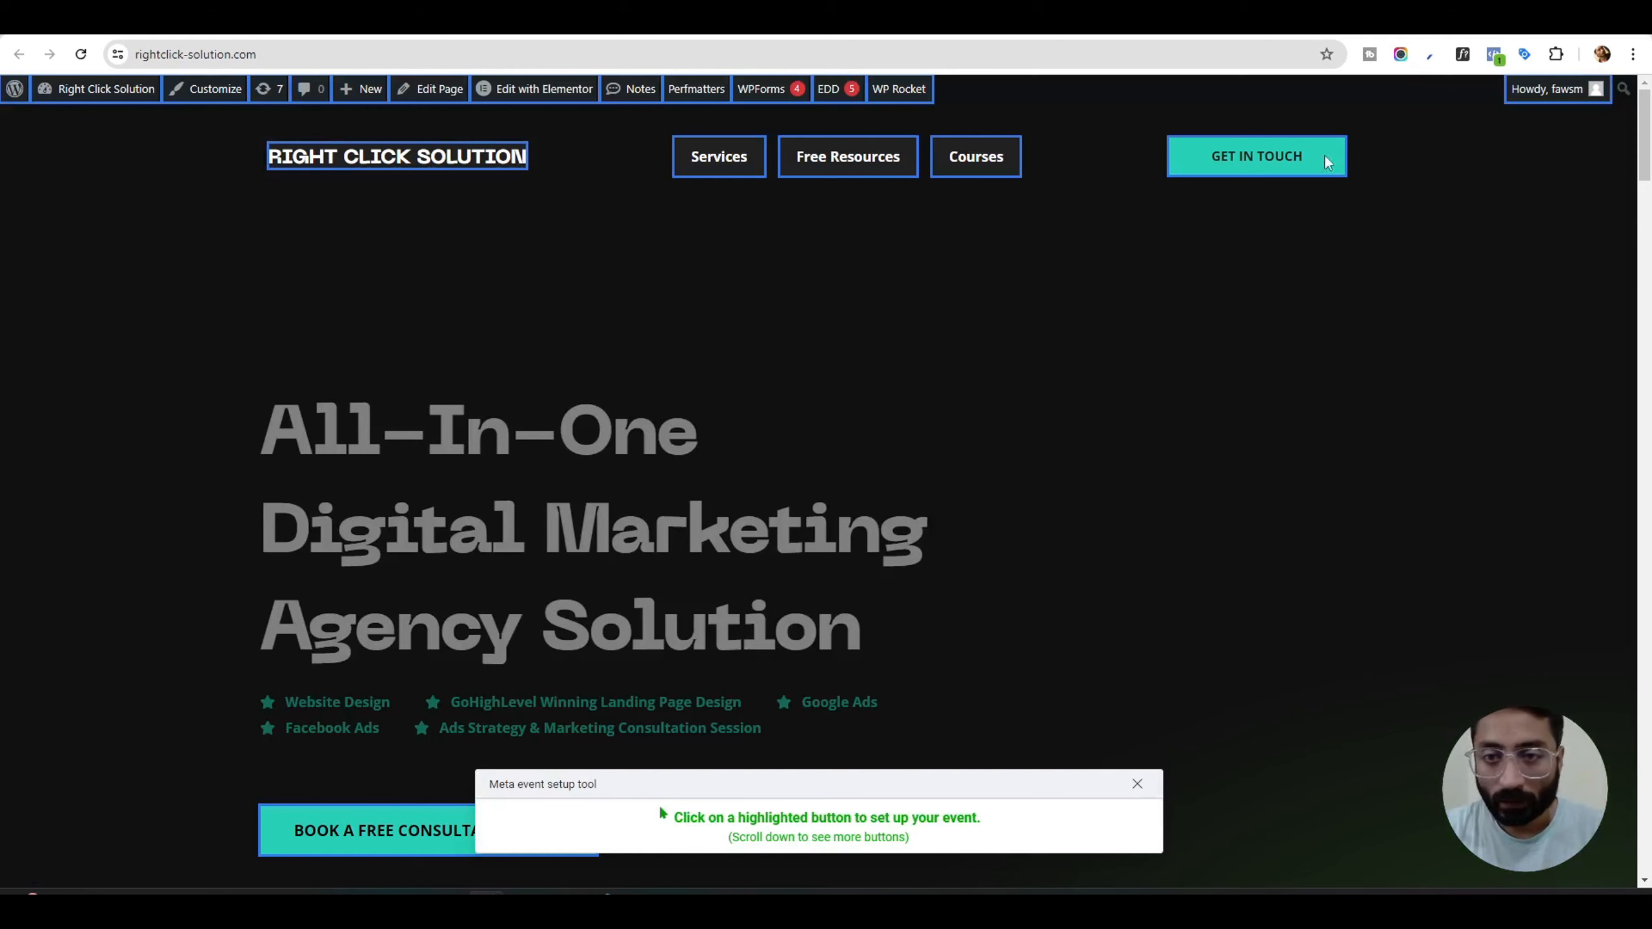
click(1255, 161)
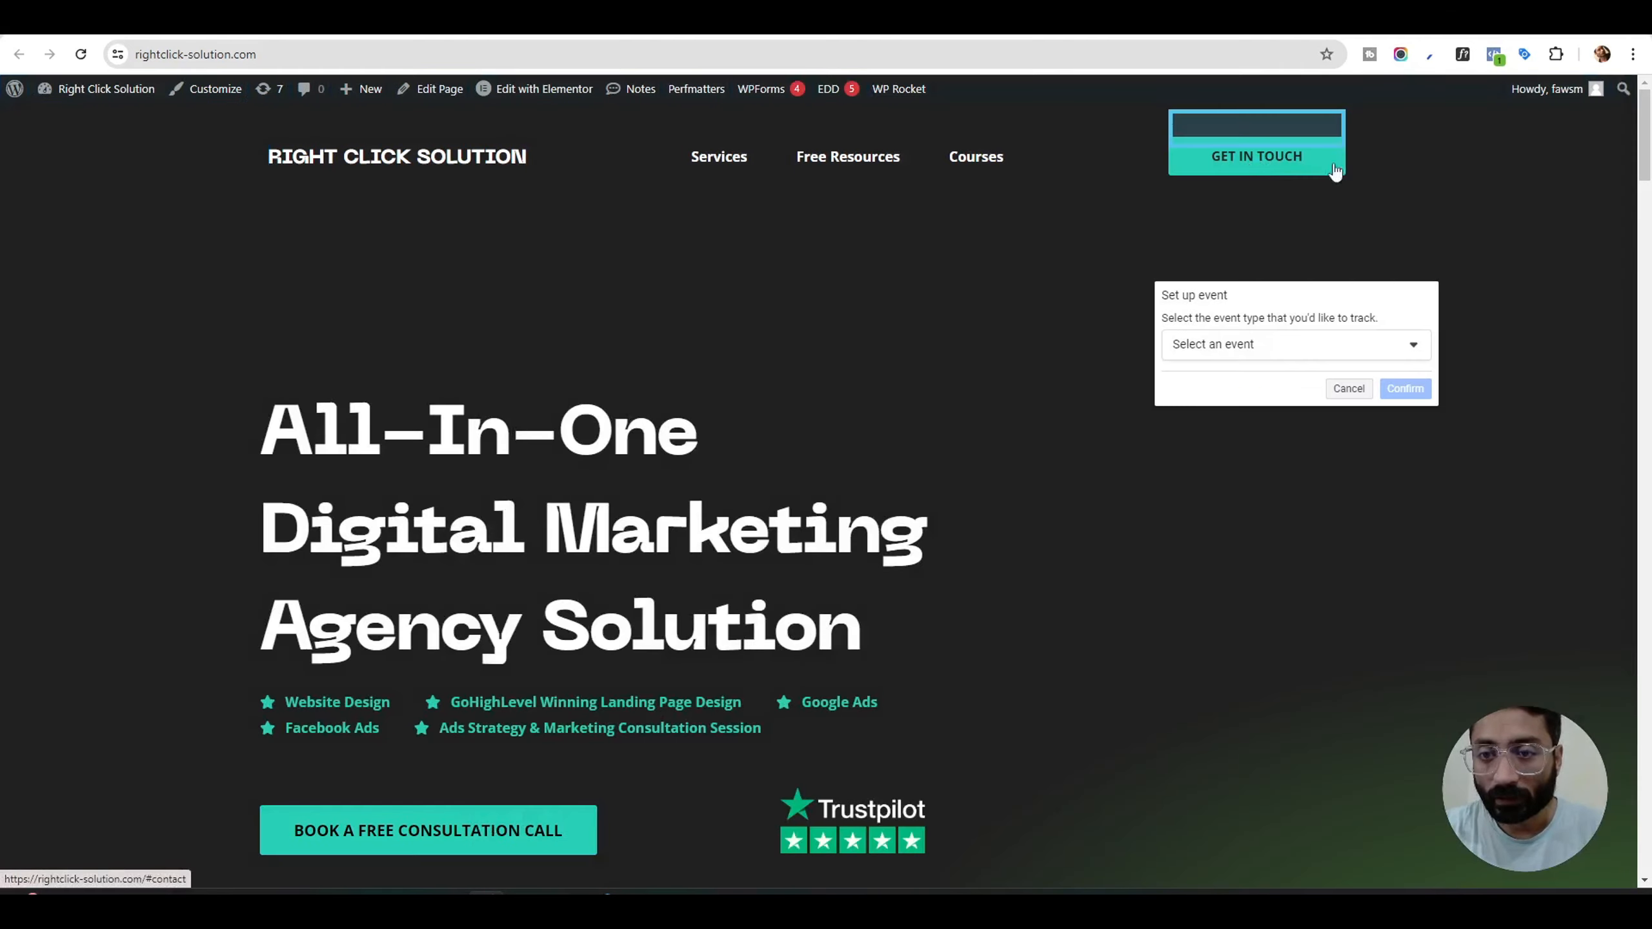
click(1294, 345)
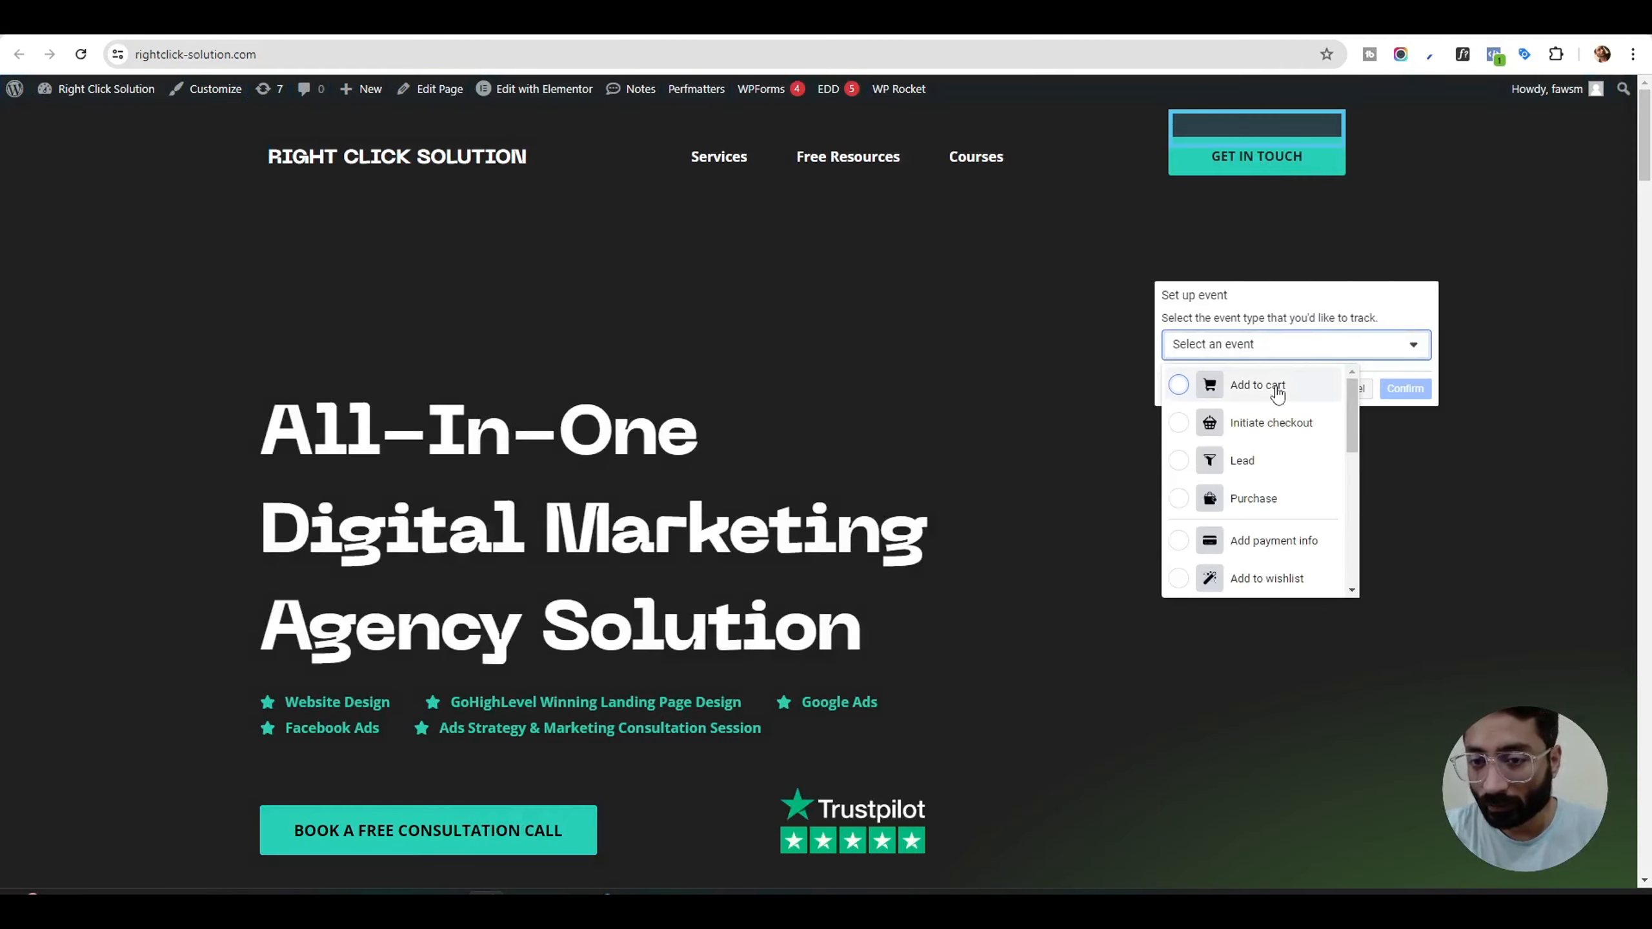
scroll(1278, 443, down, 2)
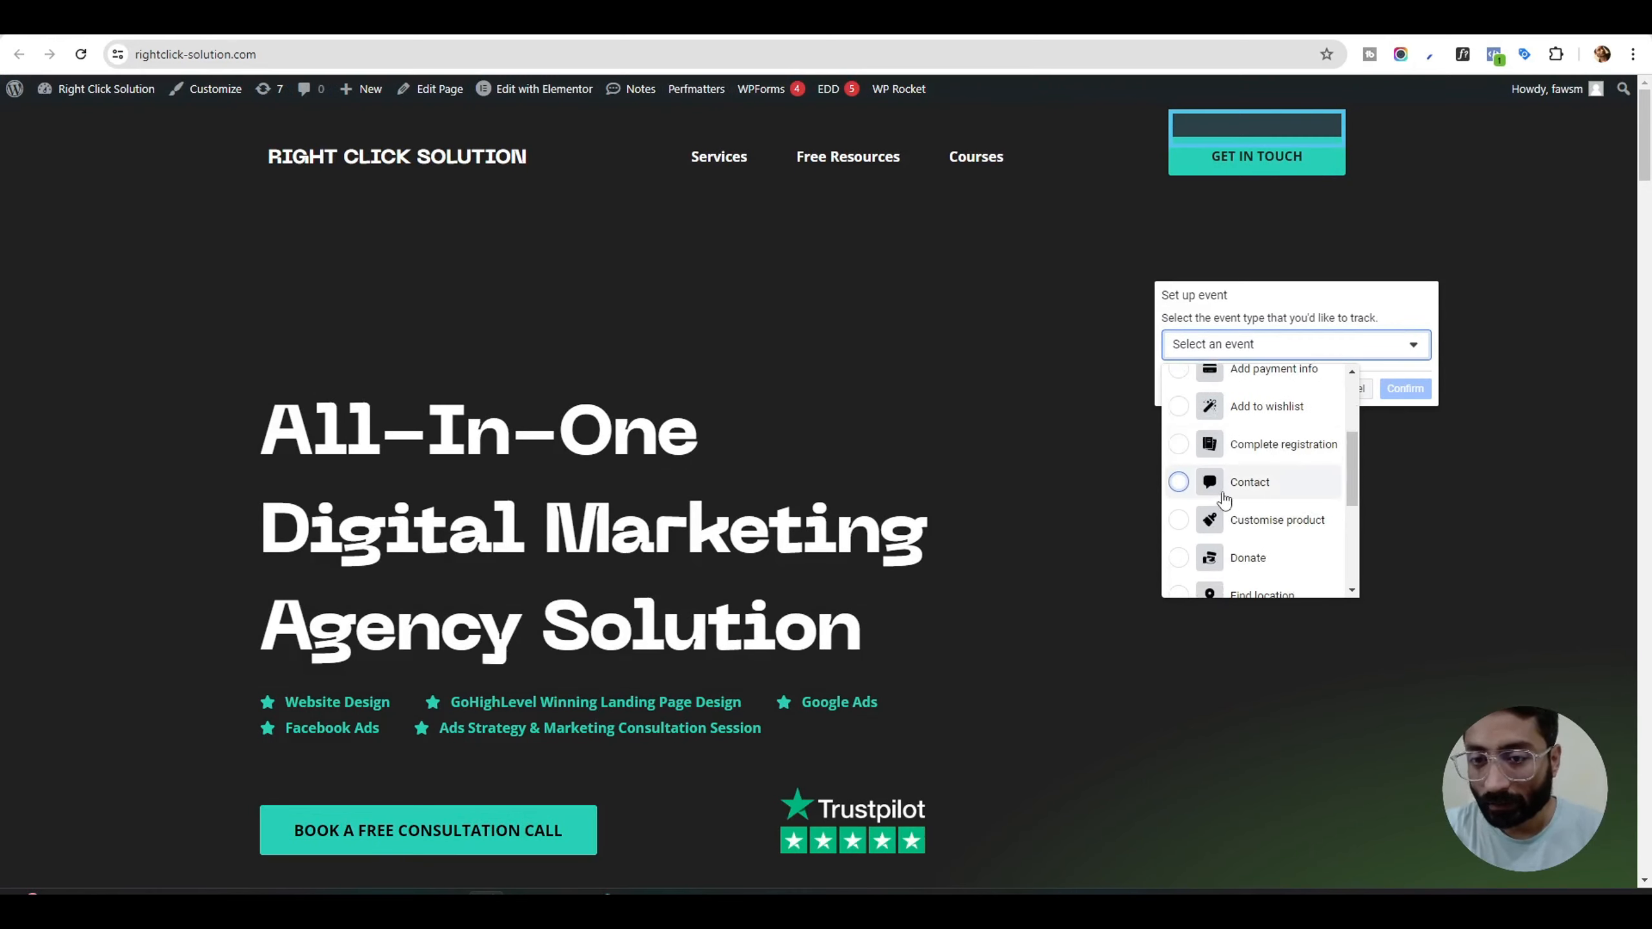
click(1221, 491)
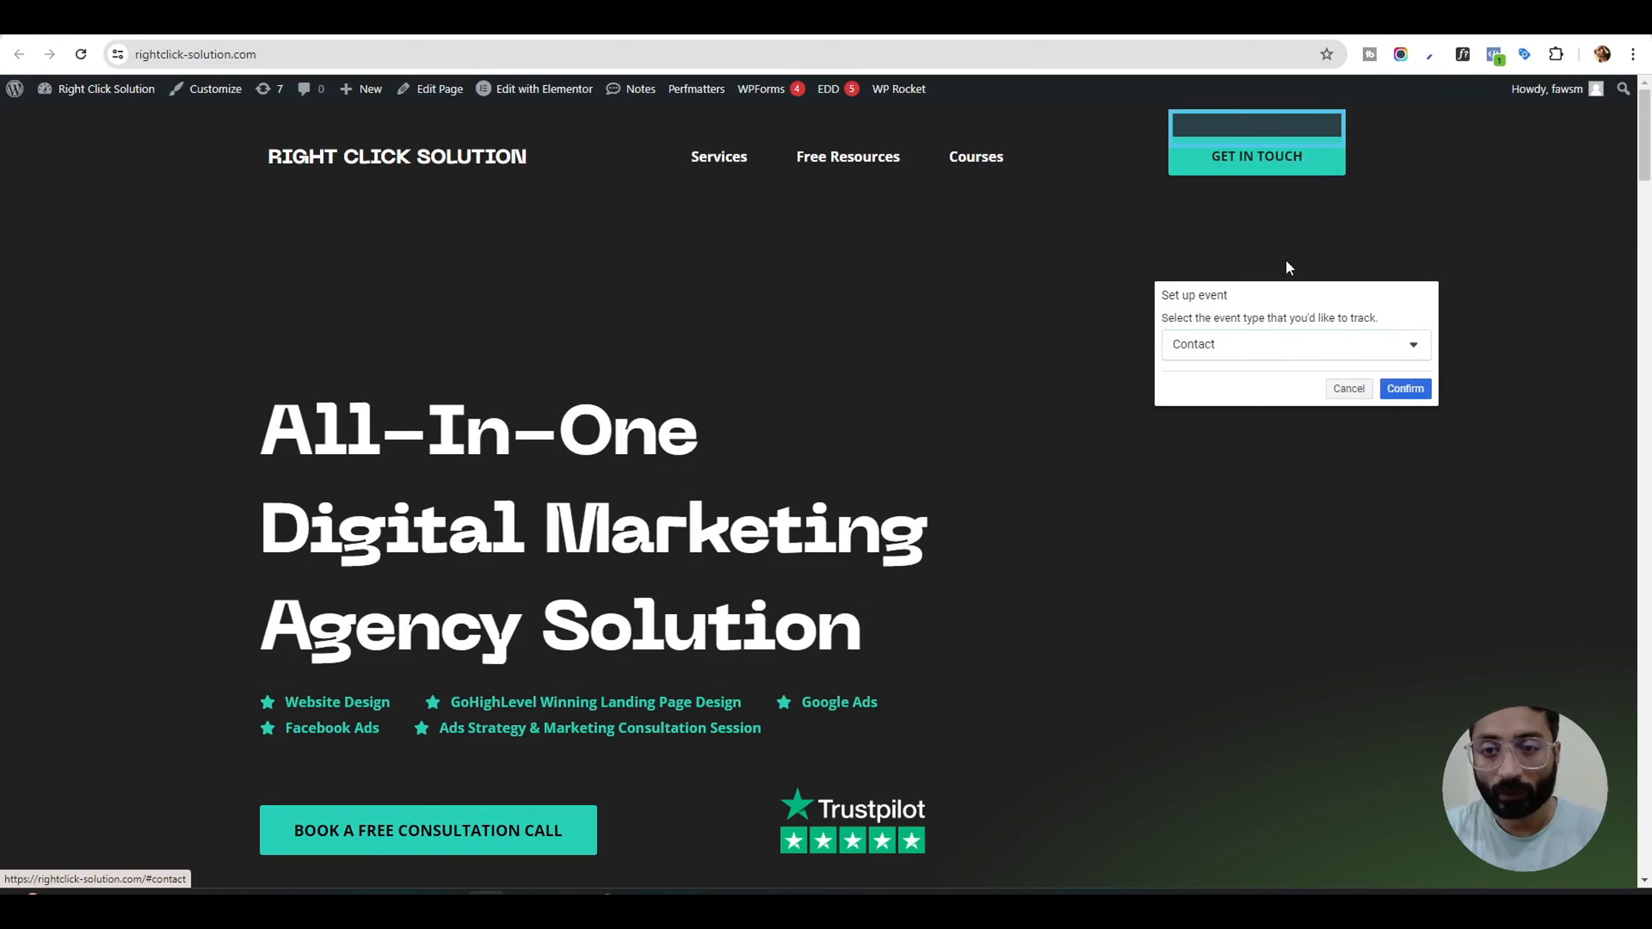
click(1406, 390)
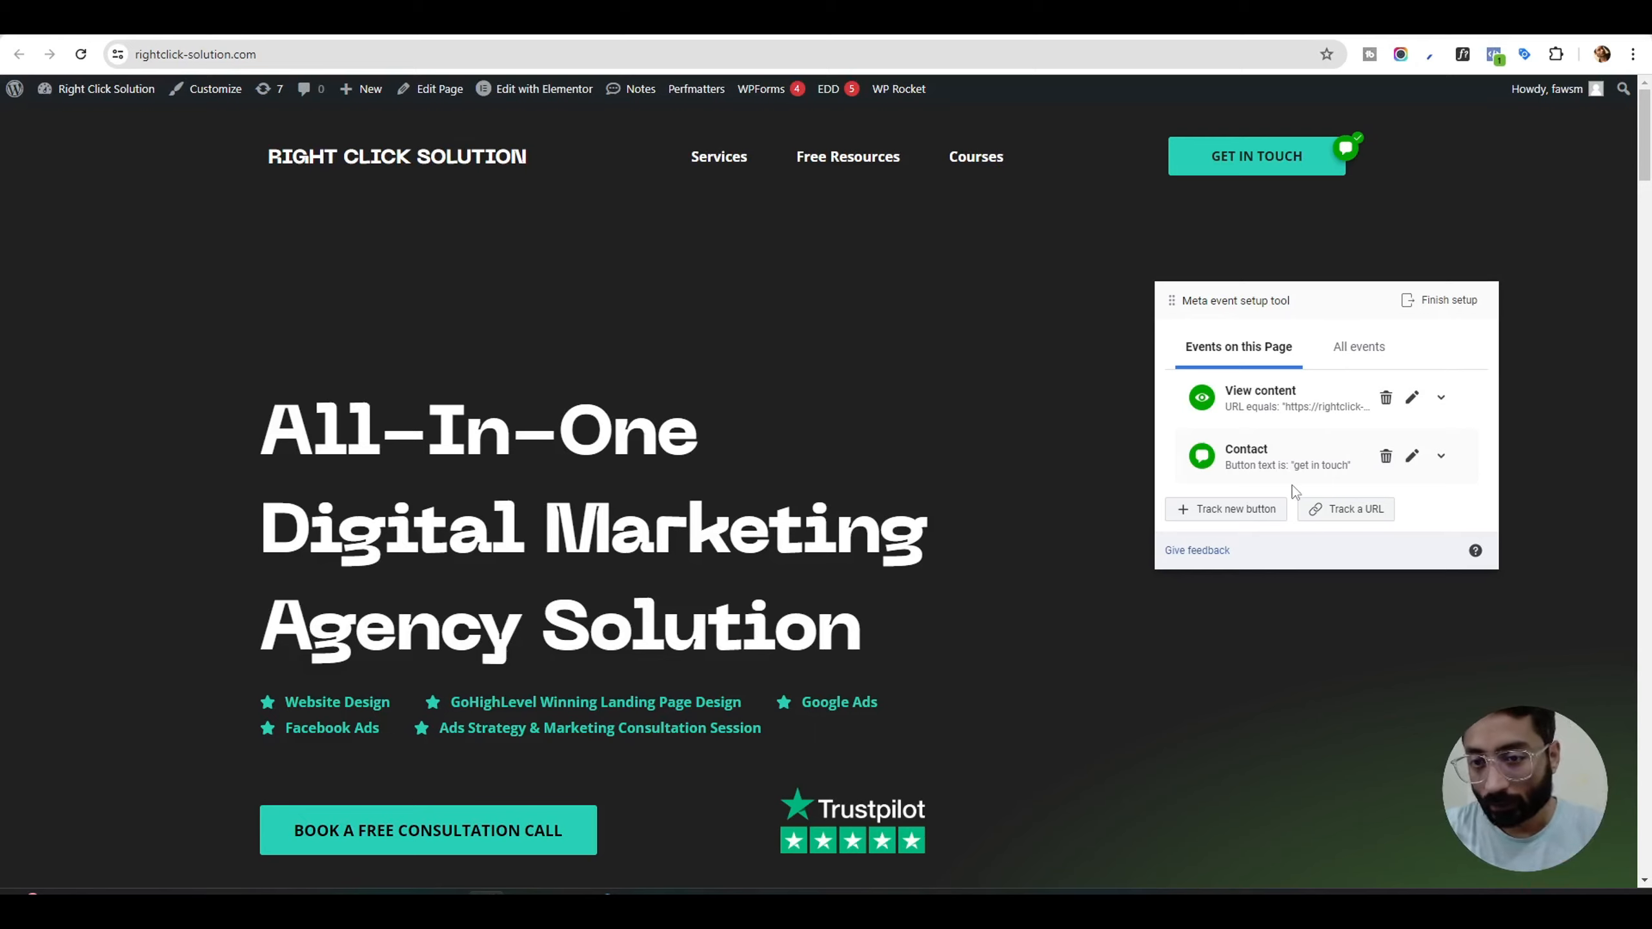
Step: Track the Book a Free Consultation Call button as an Initiate checkout event without including a value
scroll(1145, 605, down, 4)
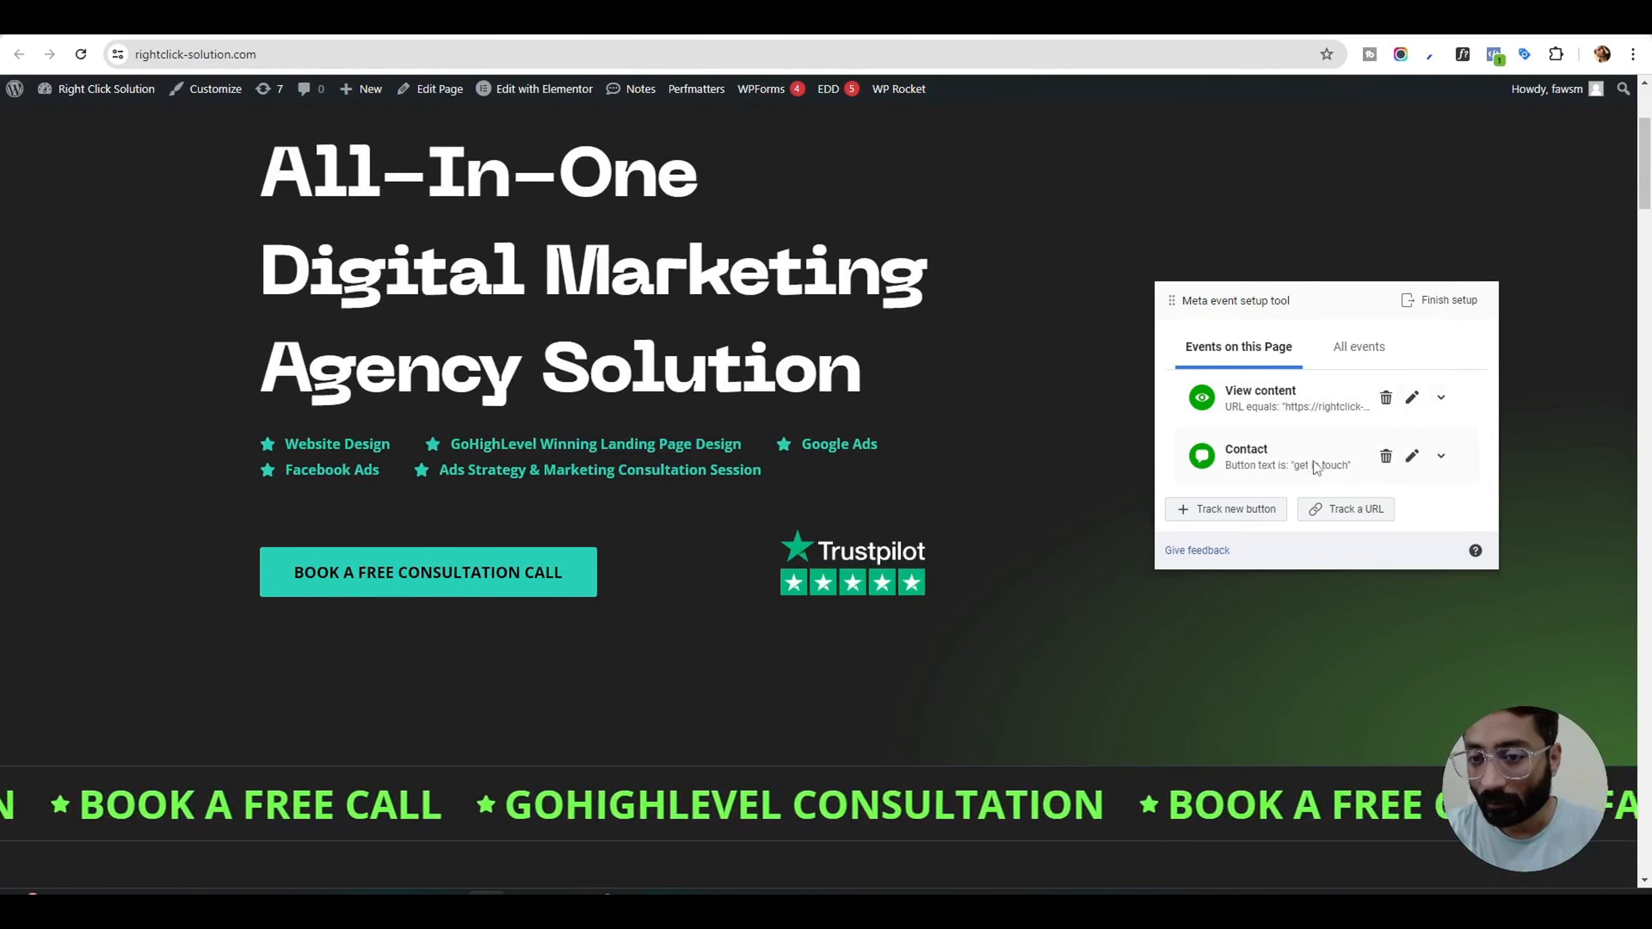
click(1234, 519)
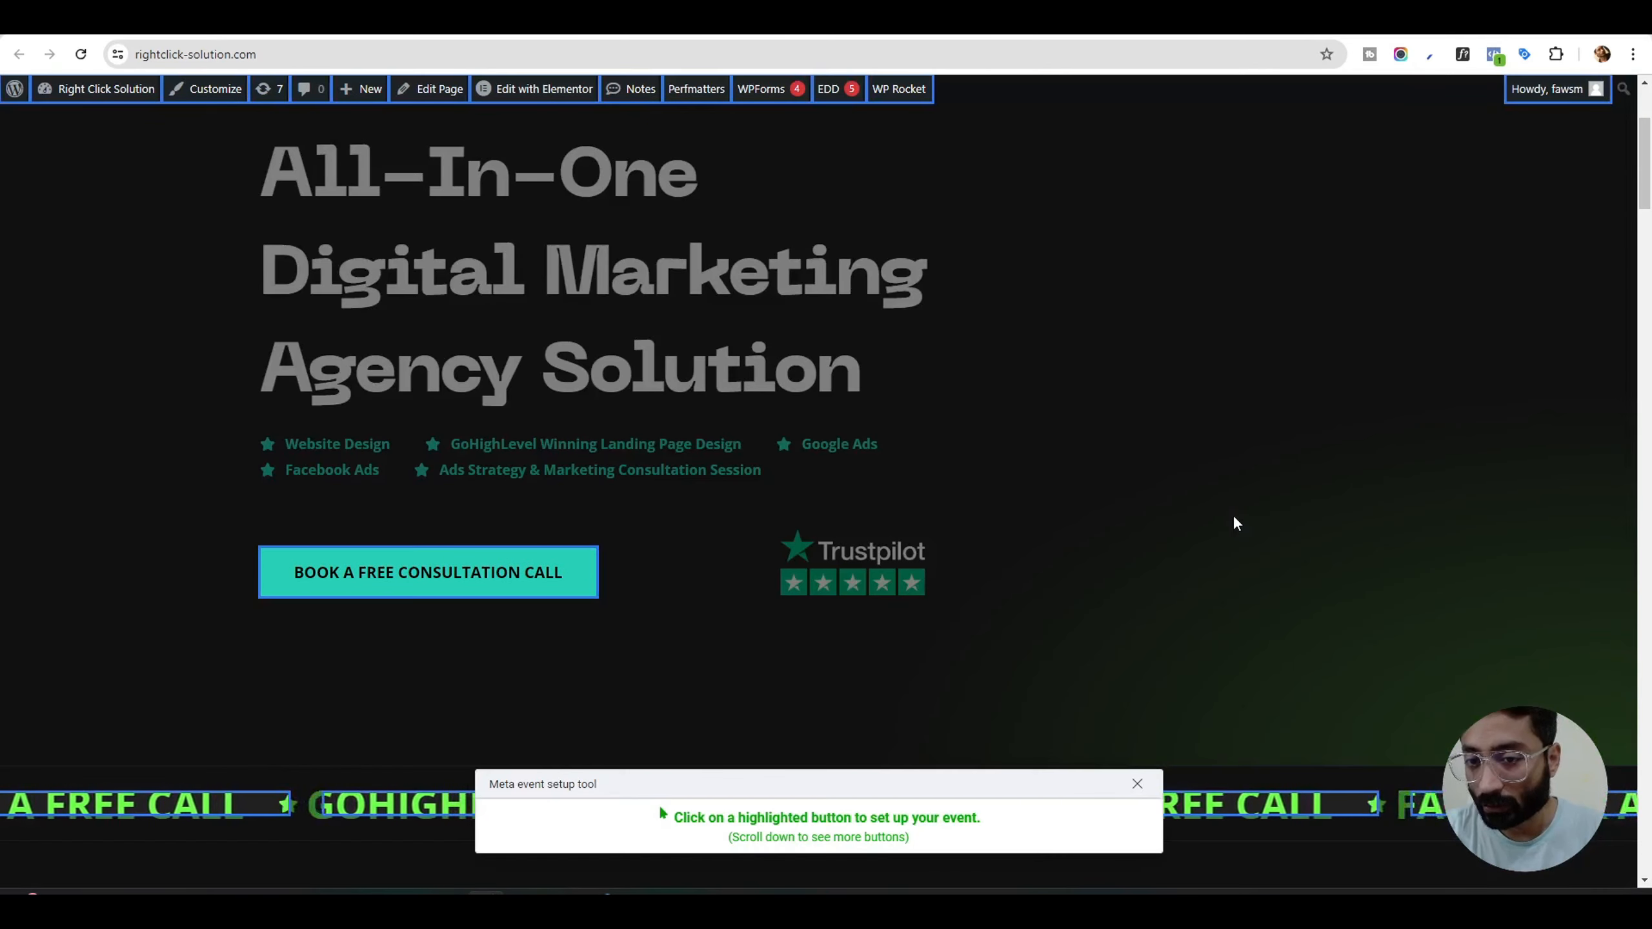
click(433, 595)
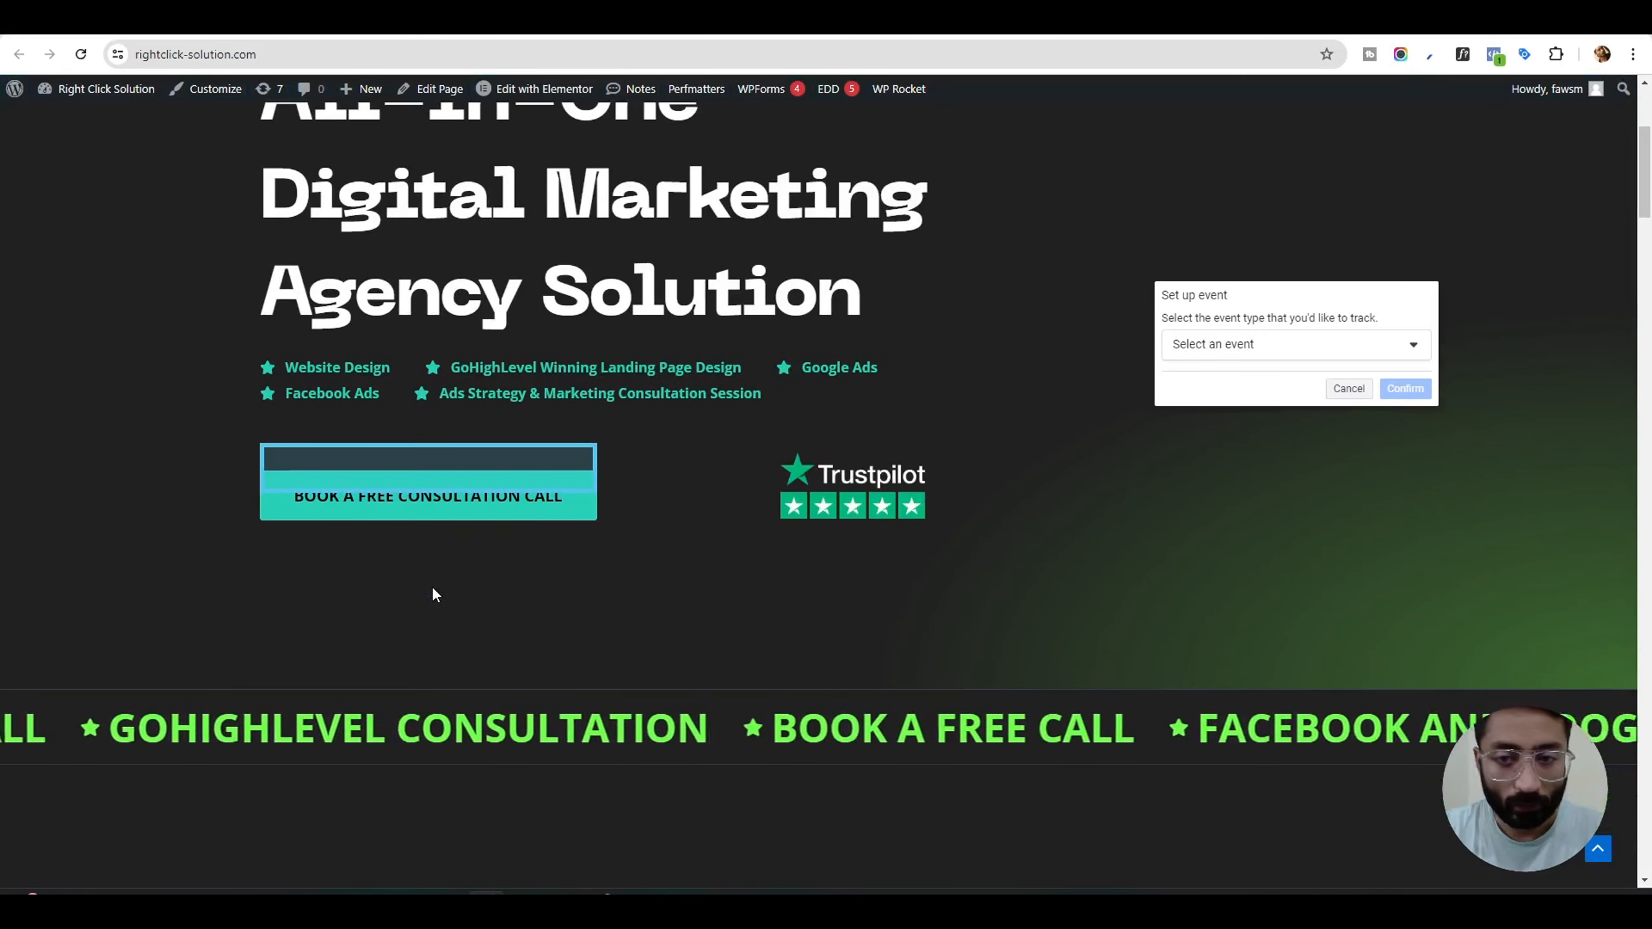
click(1289, 344)
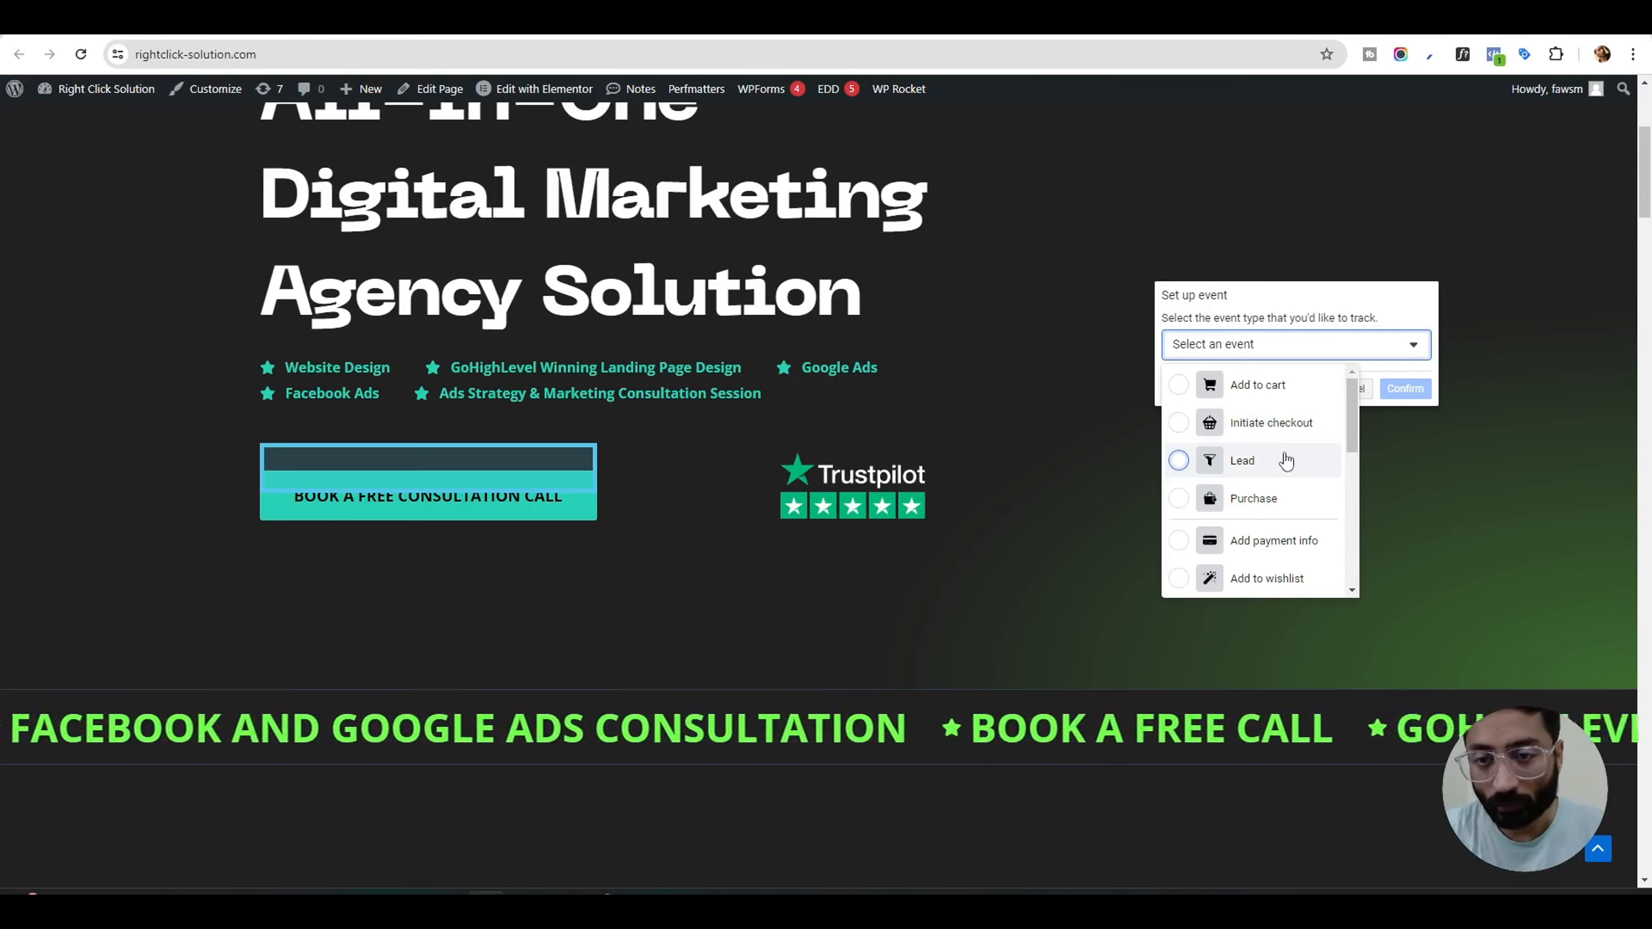
click(1278, 430)
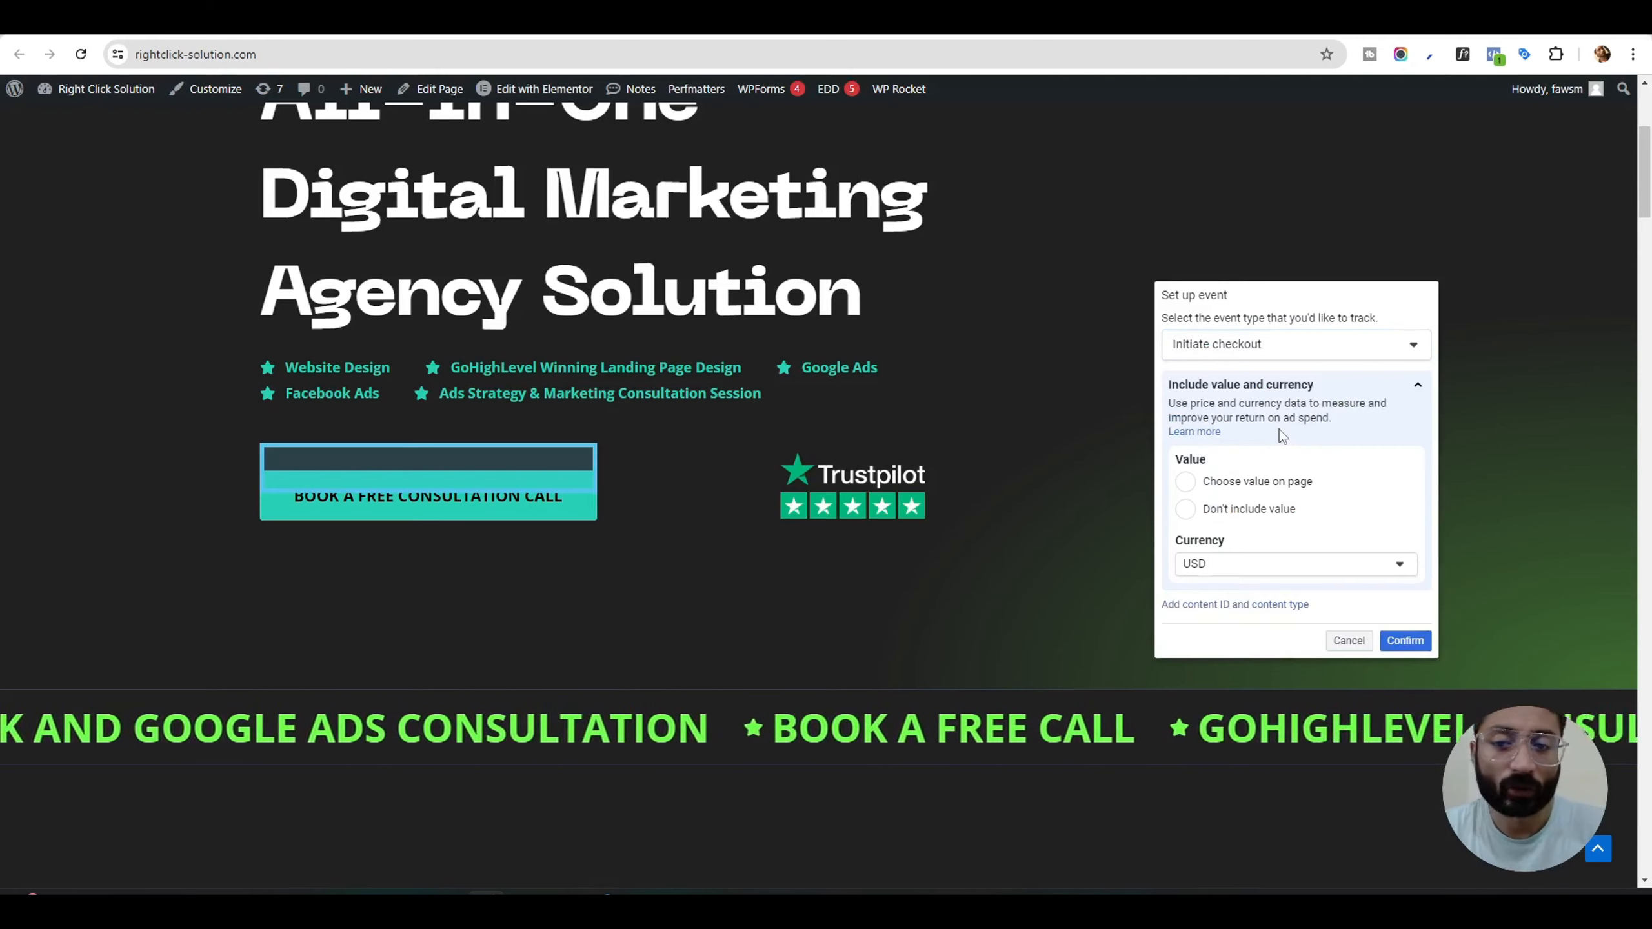
click(1241, 510)
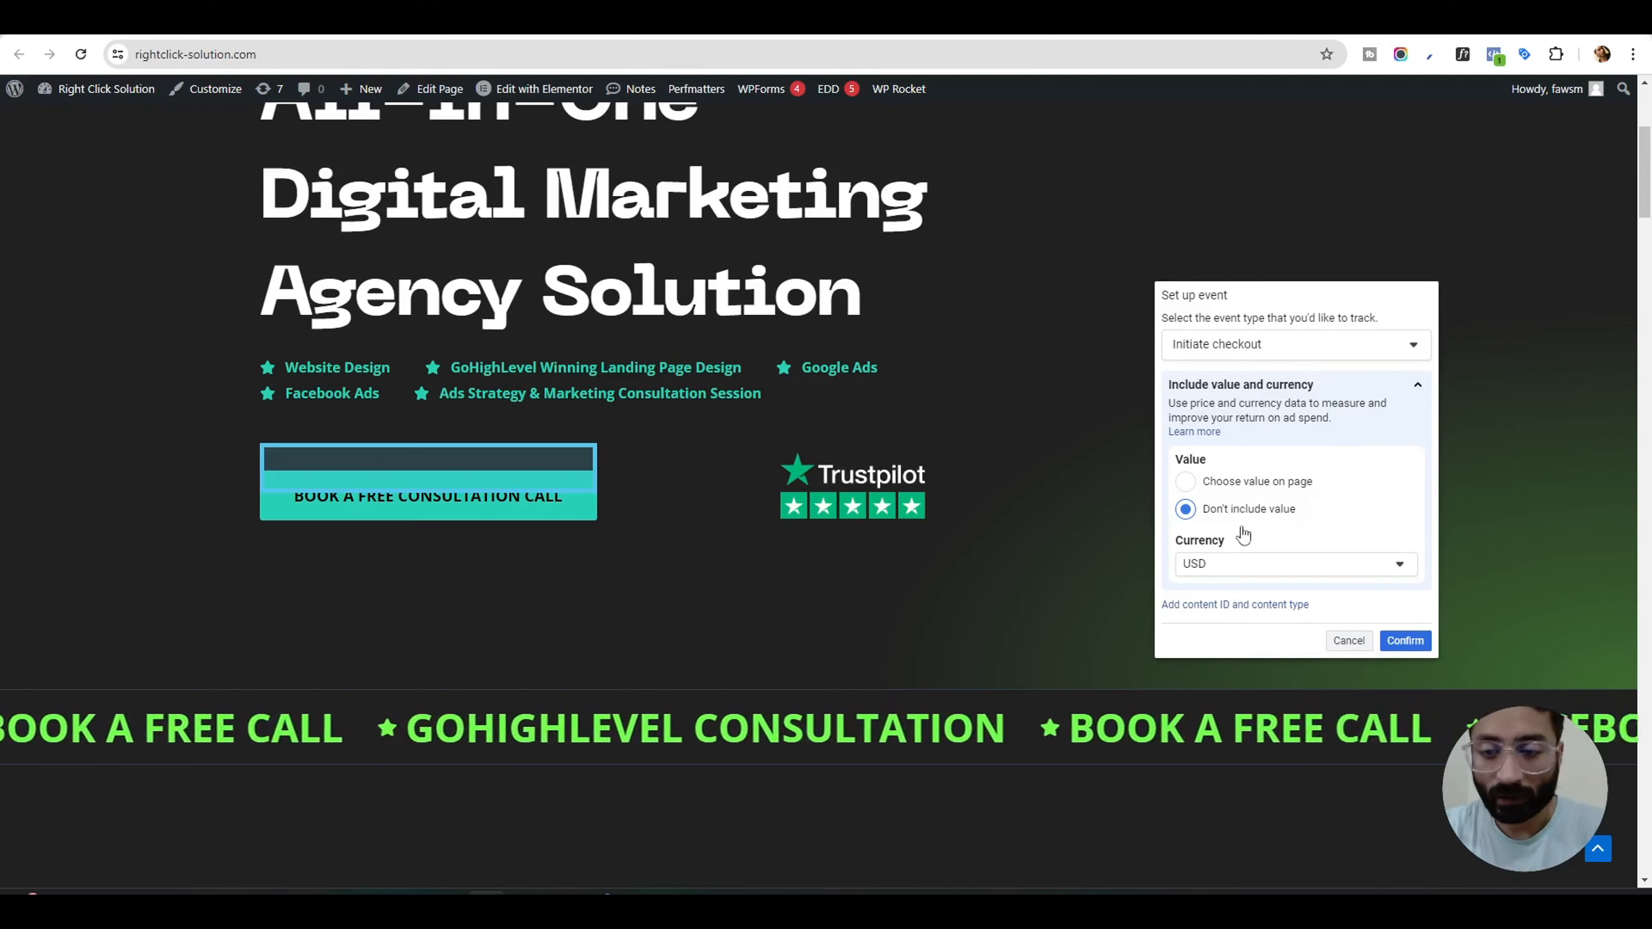
click(1405, 640)
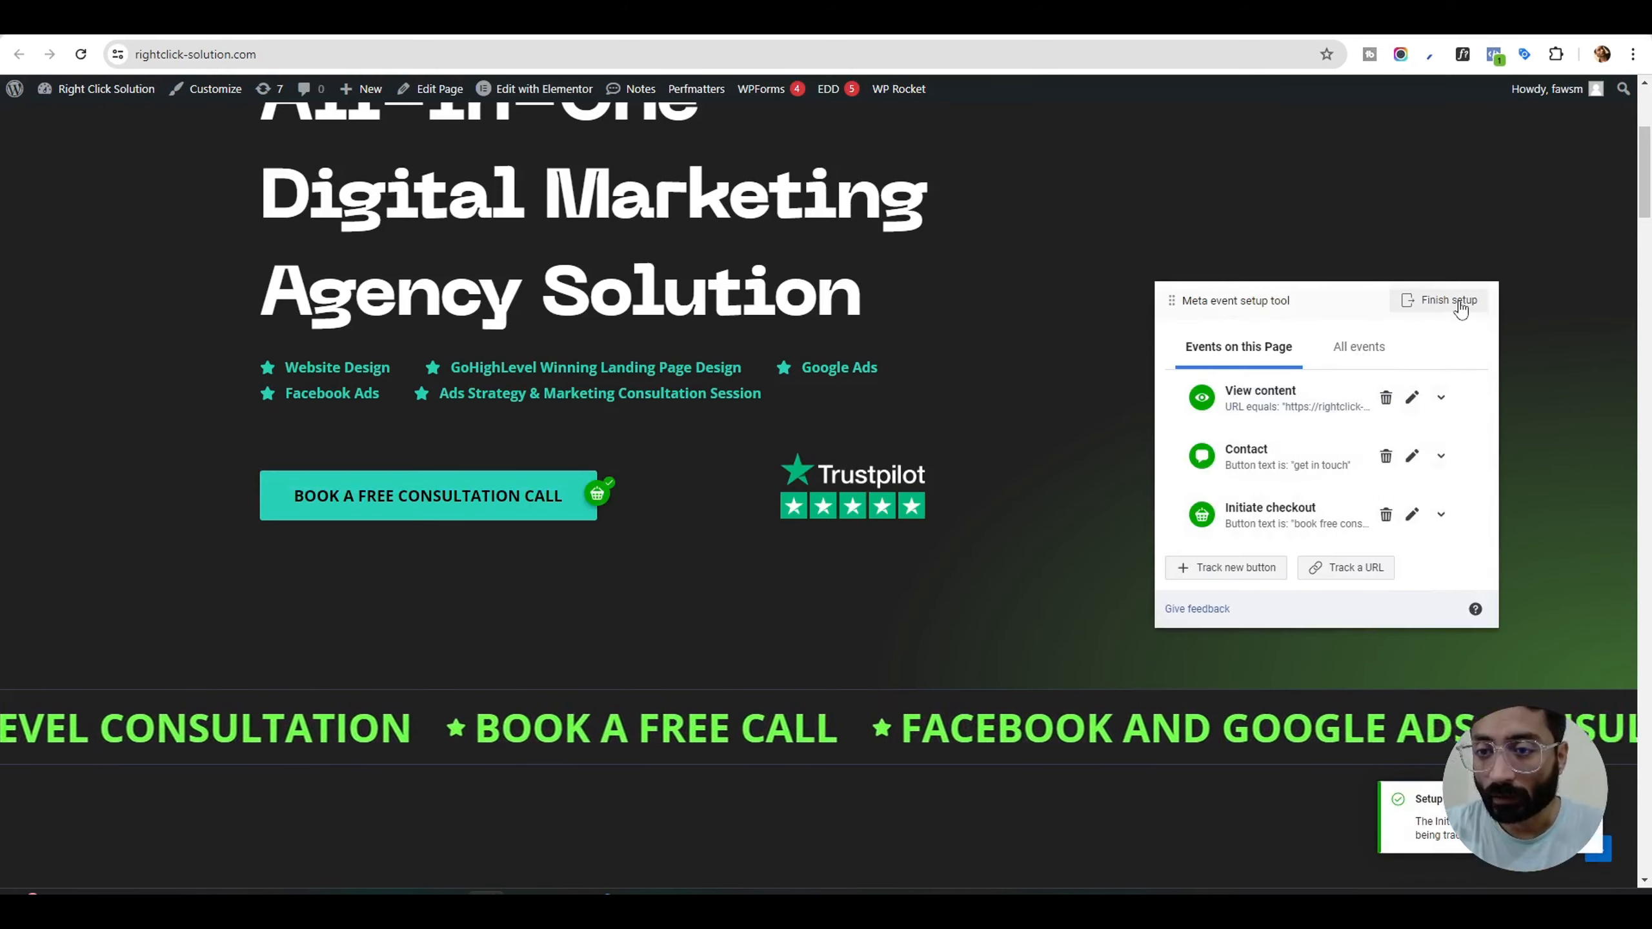
Step: Finish the event setup with the added events and submit Yes as the tool's feedback, opting out of being asked again
click(1455, 300)
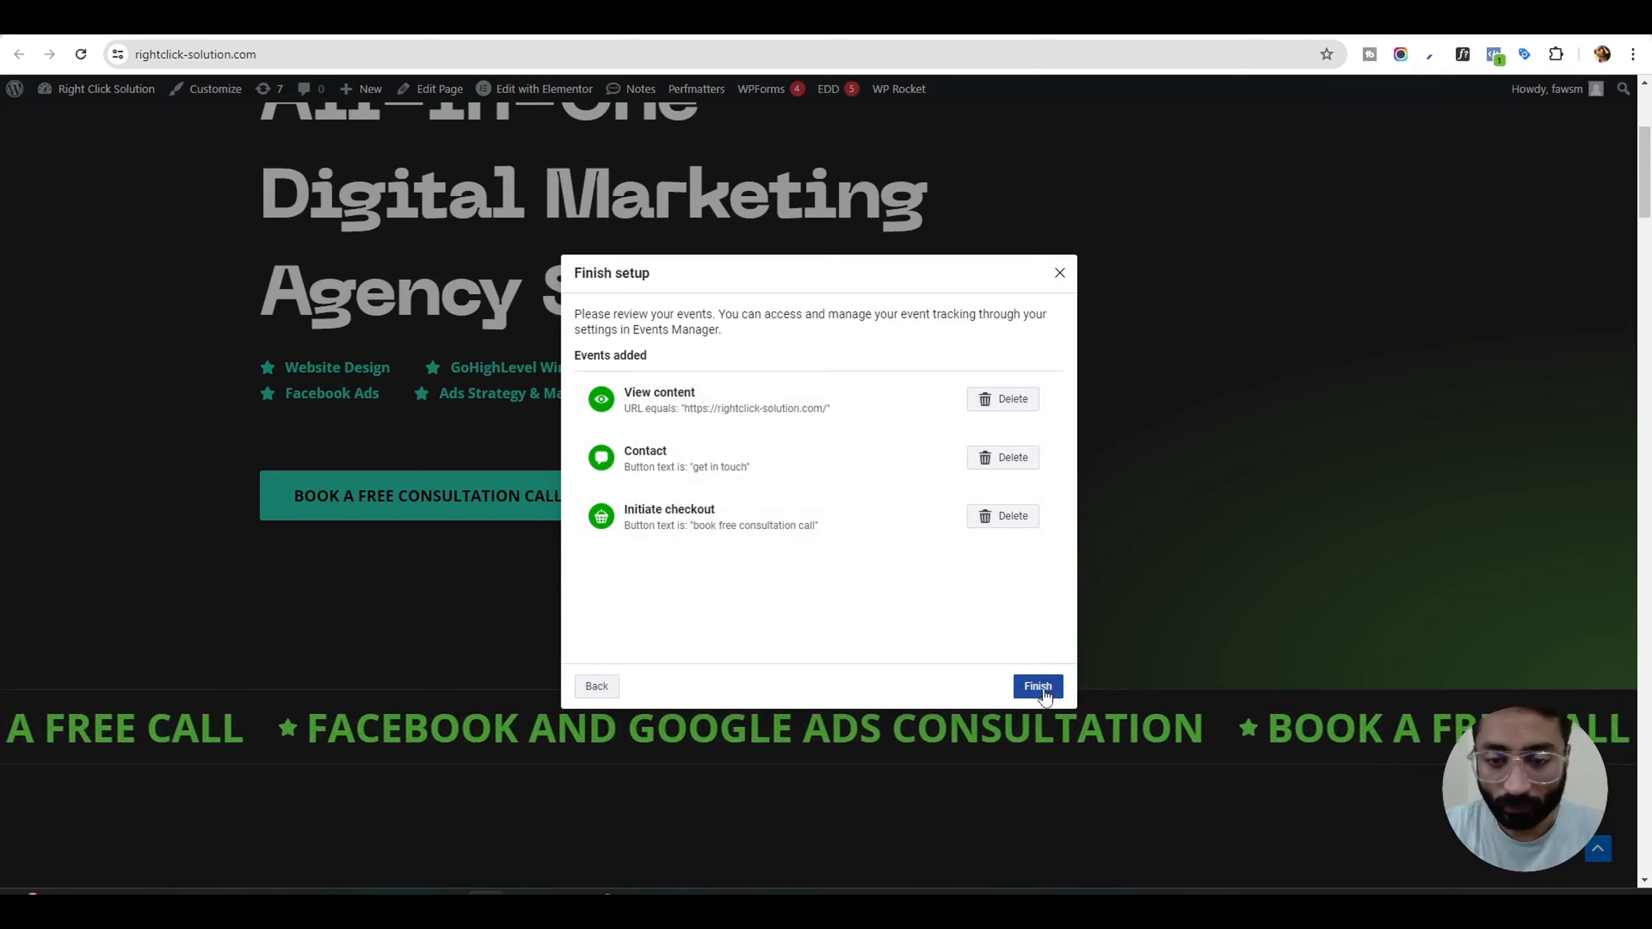
click(1043, 690)
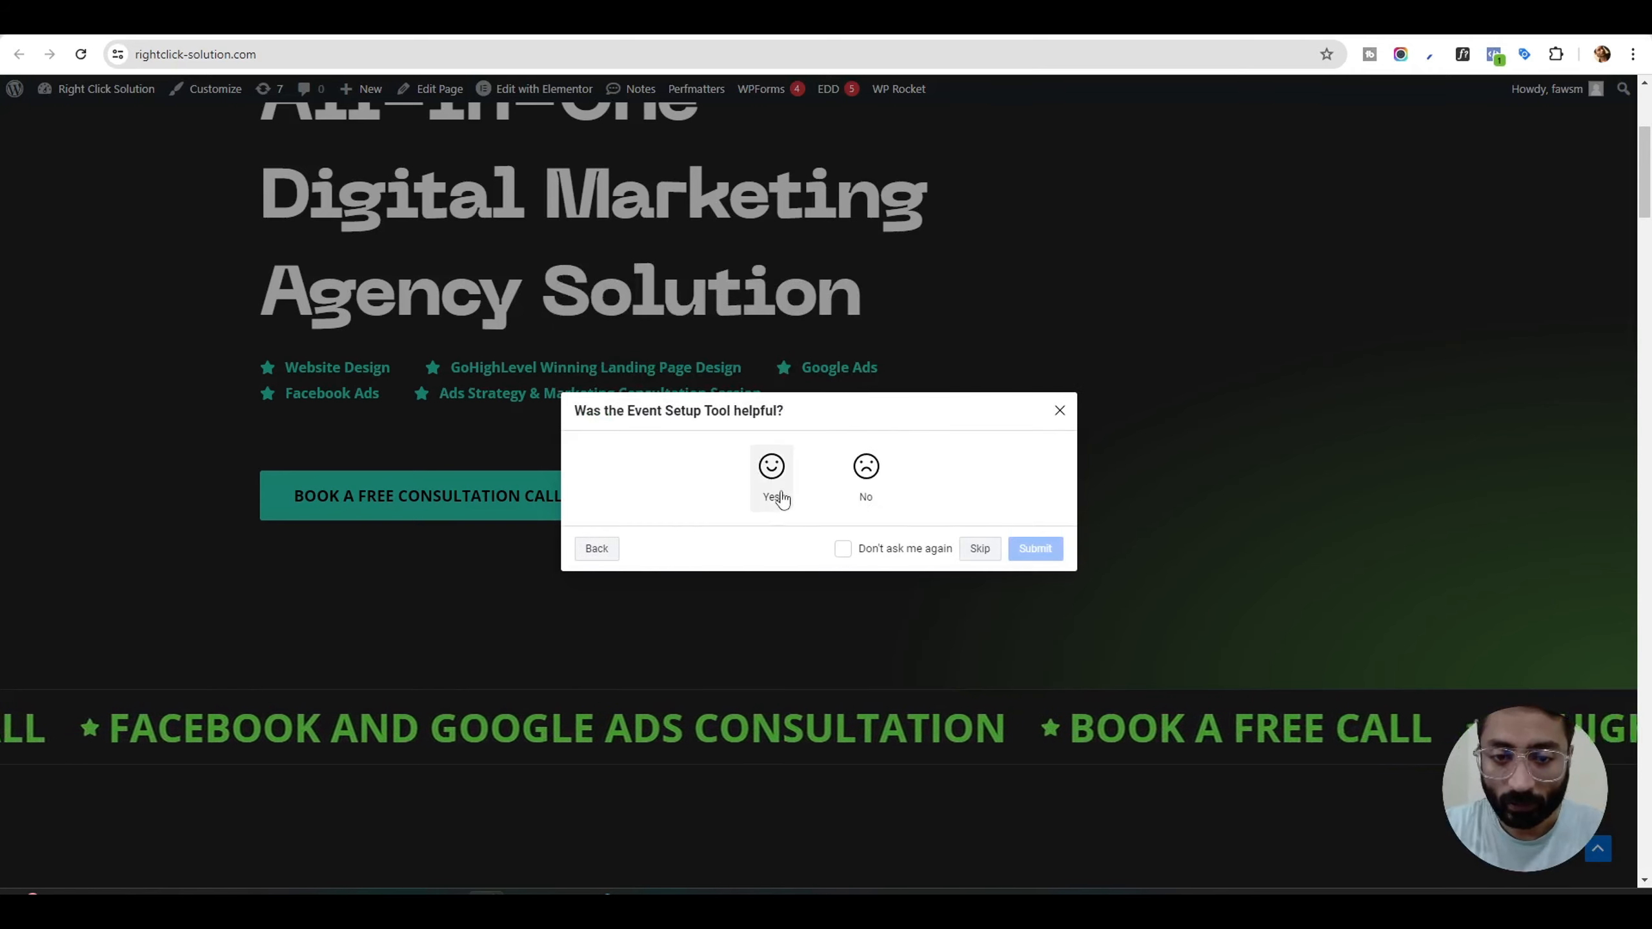
click(771, 475)
click(843, 604)
click(1028, 608)
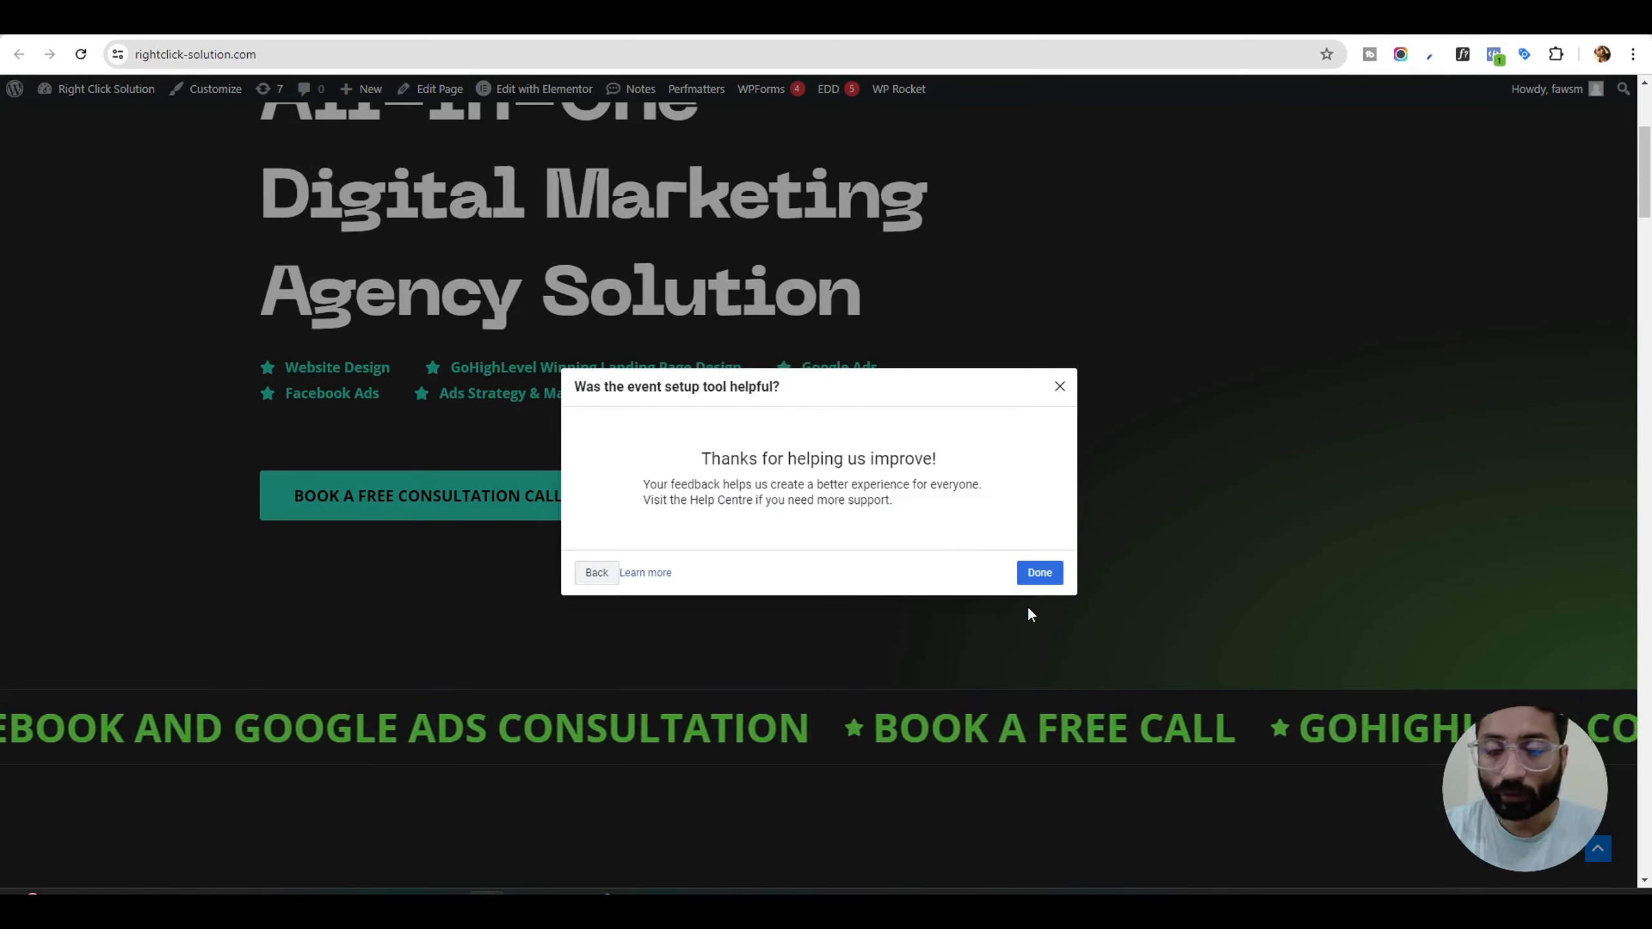
click(1038, 572)
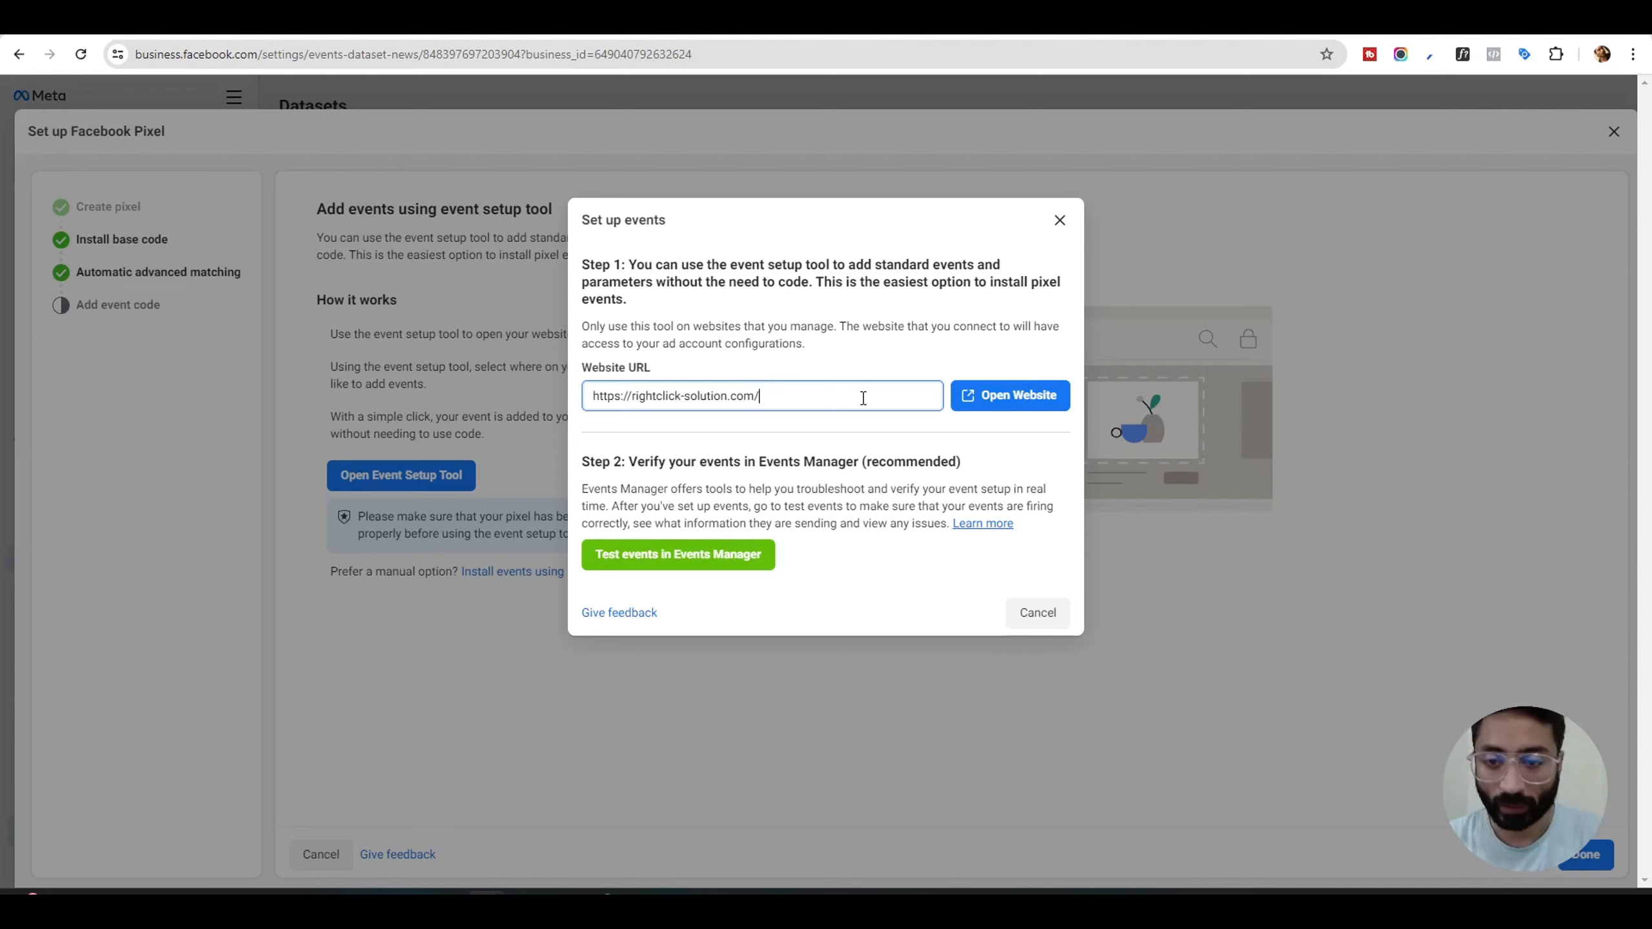
Step: Close the Set up events dialog in Meta Business settings and complete the Facebook Pixel setup
click(1059, 221)
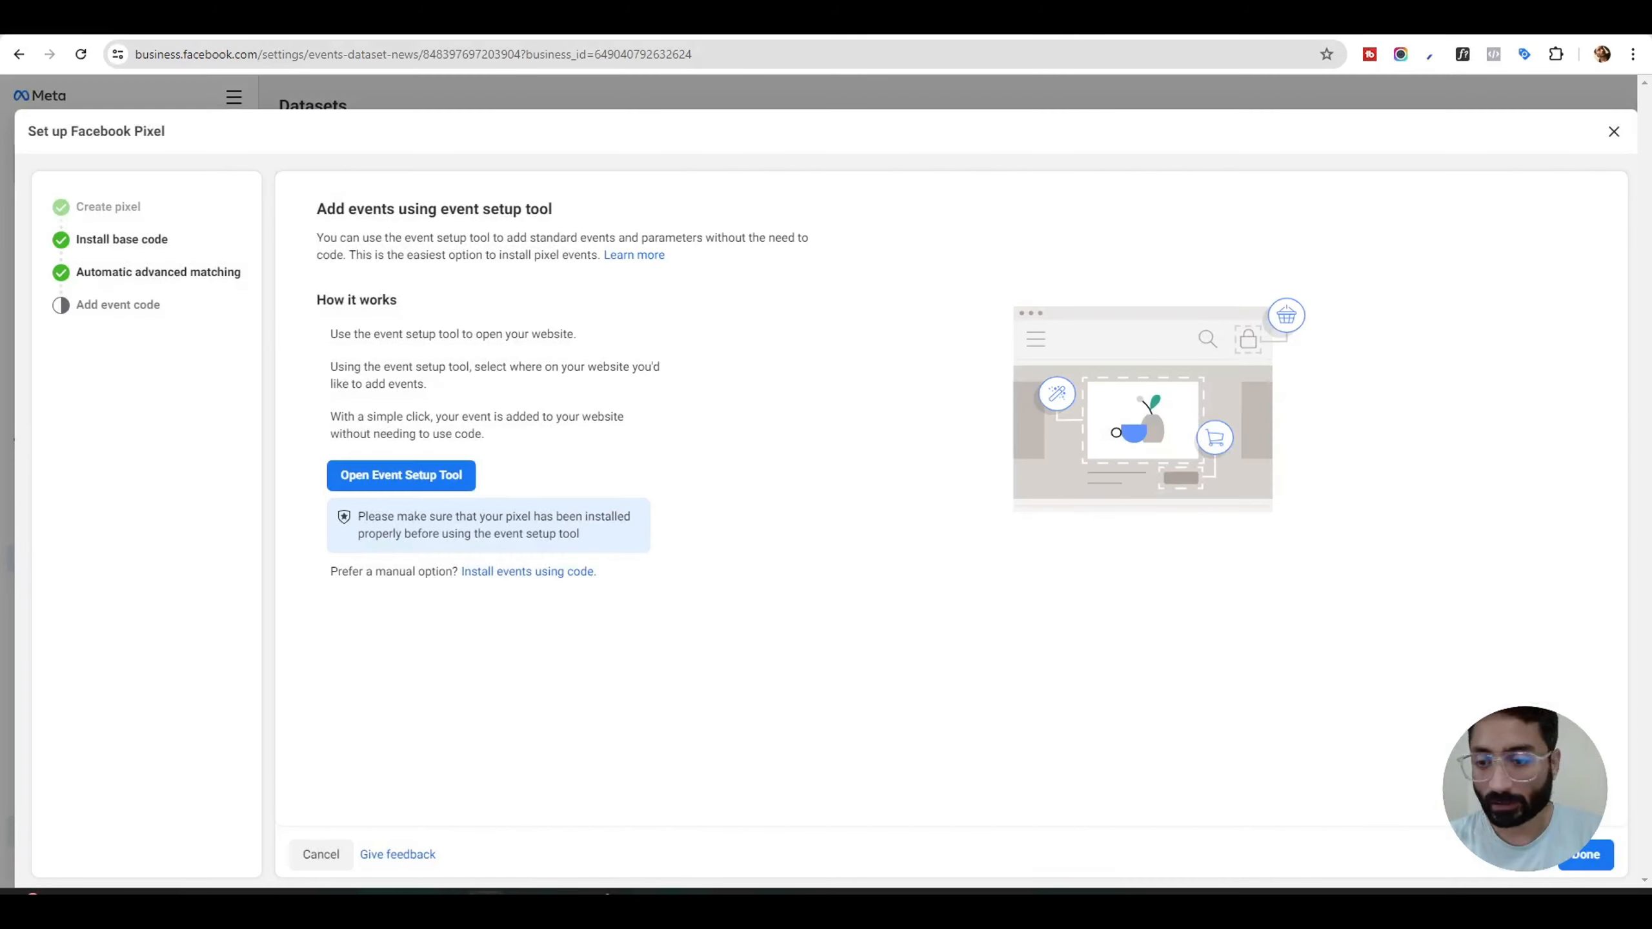
click(1600, 858)
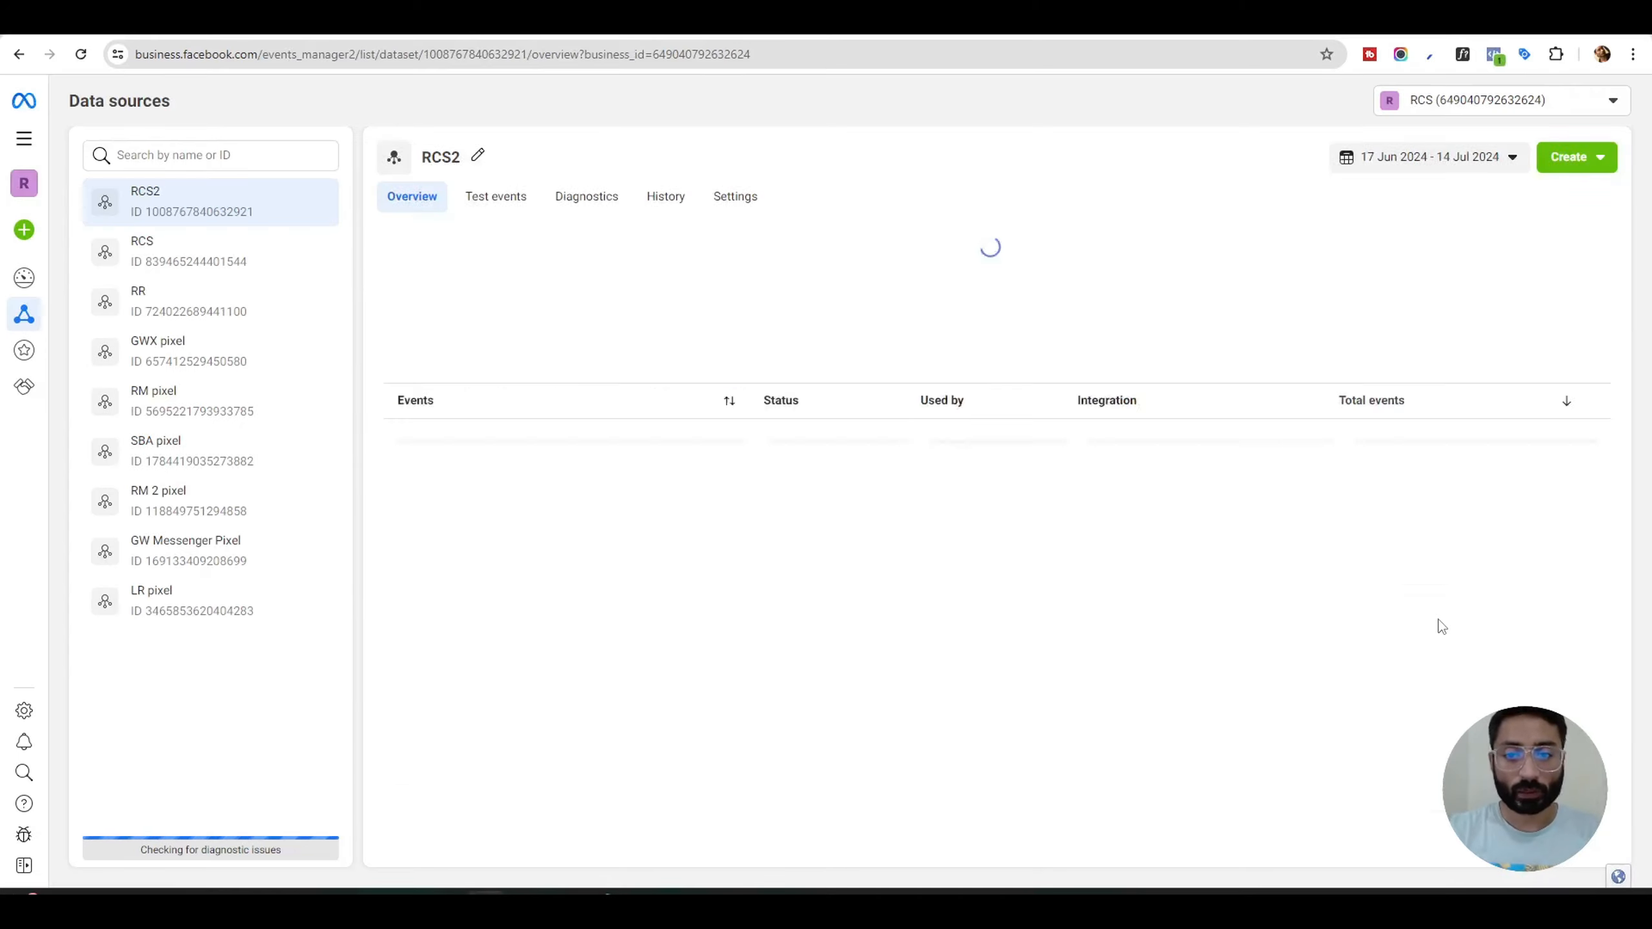
Step: Review the RCS2 dataset's event activity in Events Manager and open the RCS dataset's overview
scroll(1210, 560, down, 1)
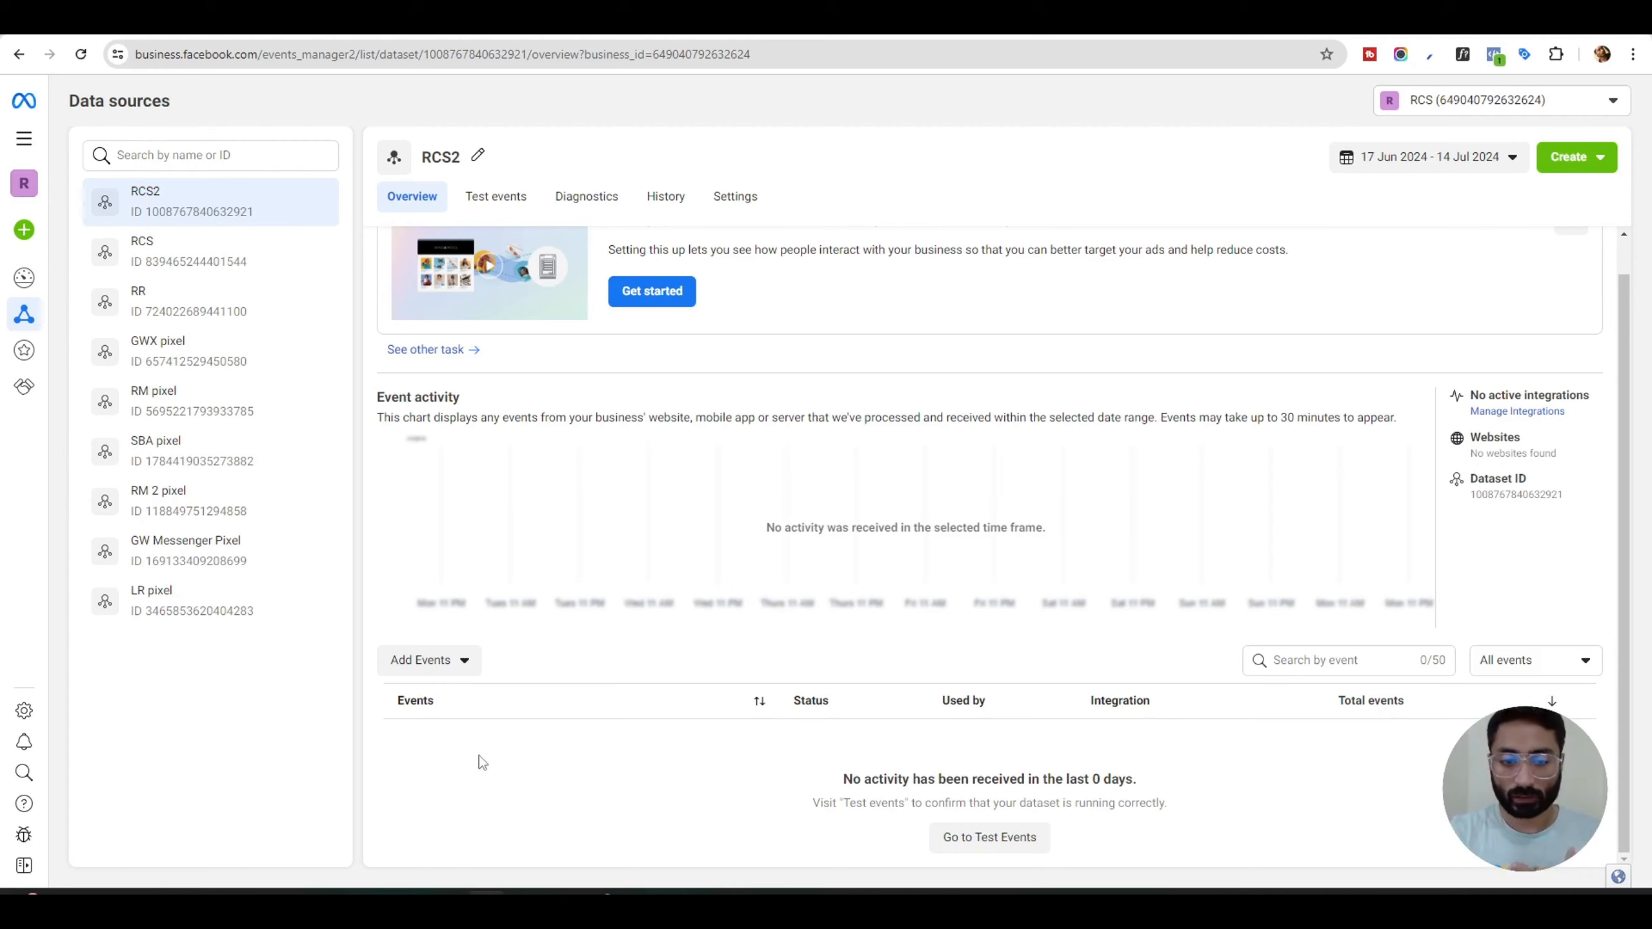
click(231, 252)
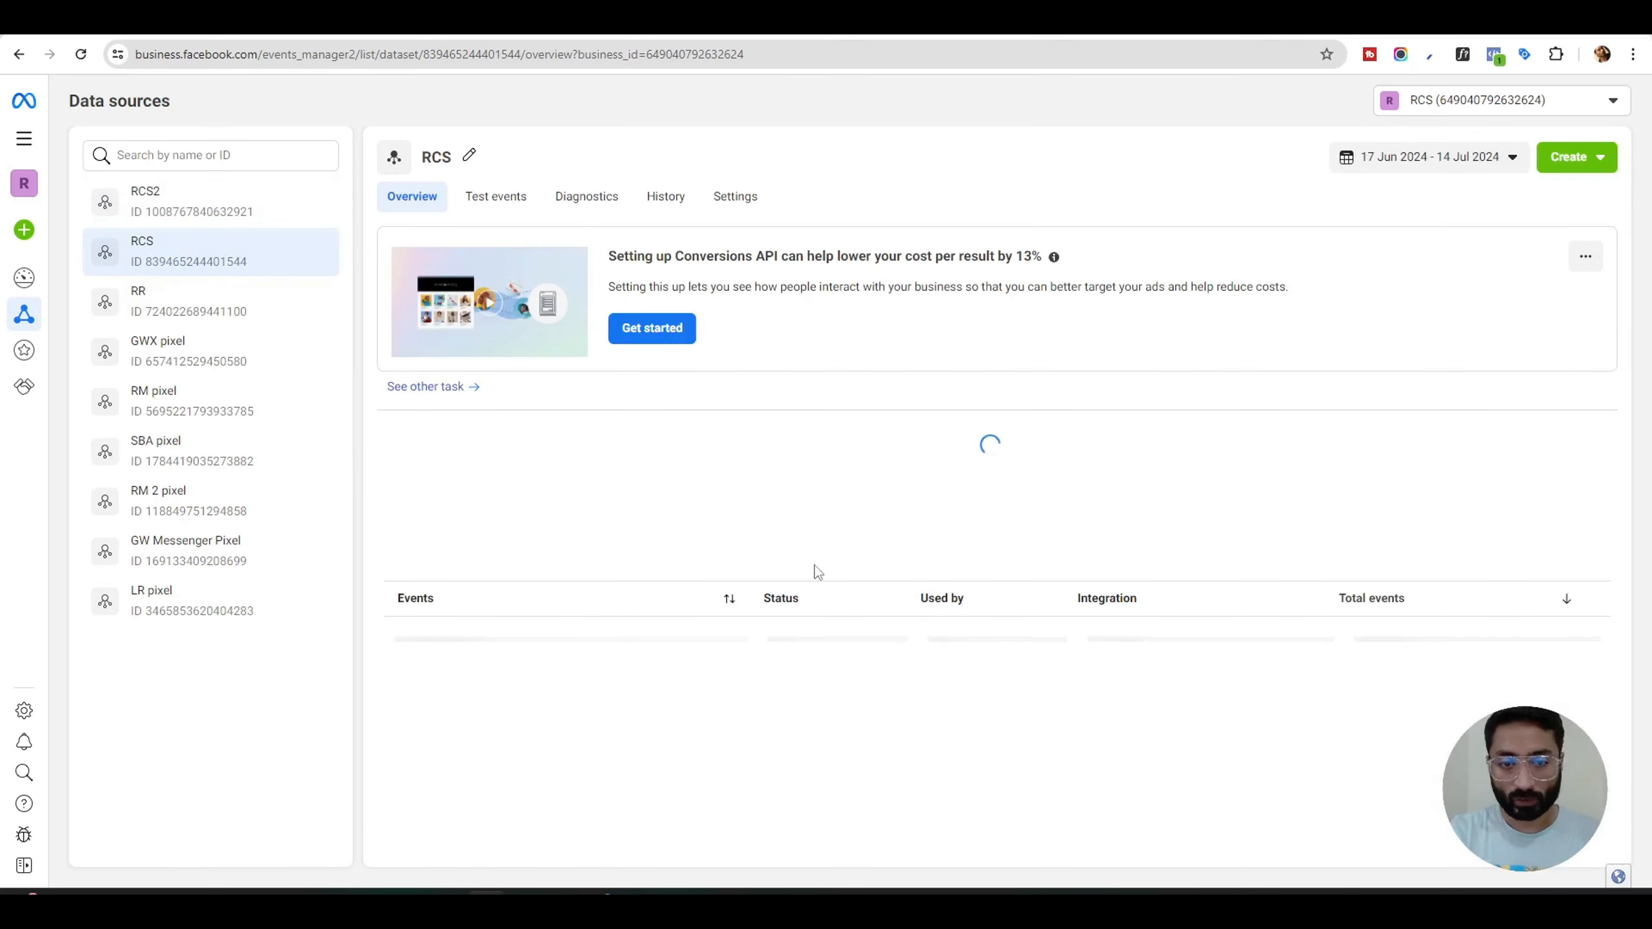